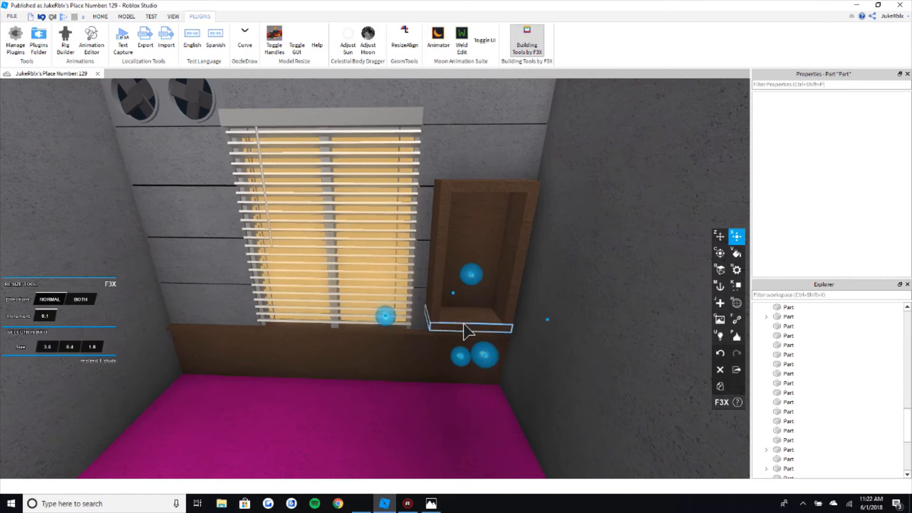
Step: Raise the copied bottom board of the cabinet to height 7.6 and shrink it into a 2.8 × 0.2 × 1.6 stud shelf
key(w)
key(d)
key(z)
drag(422, 244, 420, 249)
key(ctrl+z)
drag(422, 284, 431, 256)
key(x)
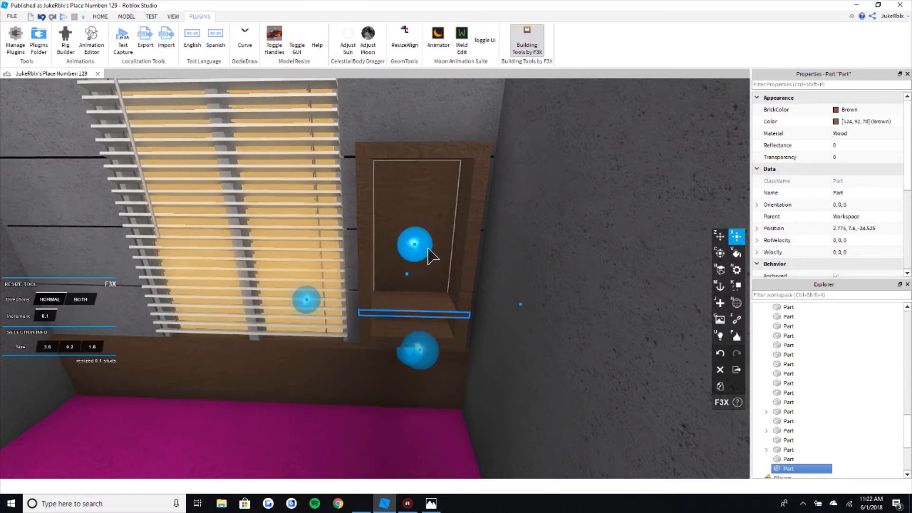
key(w)
drag(289, 321, 303, 317)
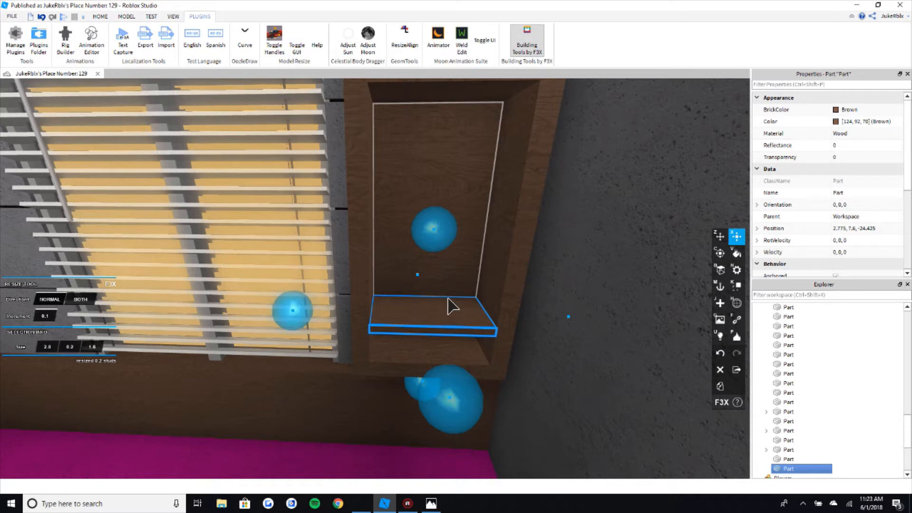
Step: Position the shelf against the cabinet's bottom board at height 6.6 and raise it 1.5 studs to height 8.1
key(z)
drag(444, 275, 439, 295)
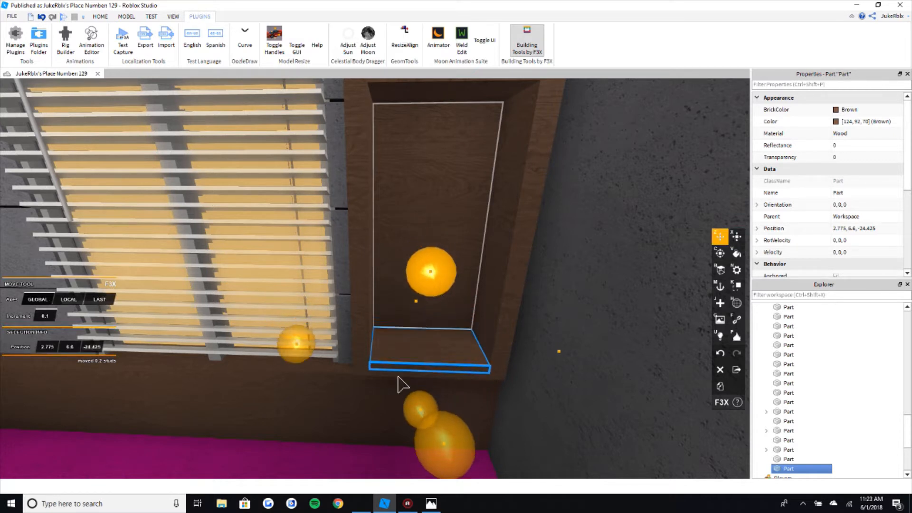
key(w)
key(q)
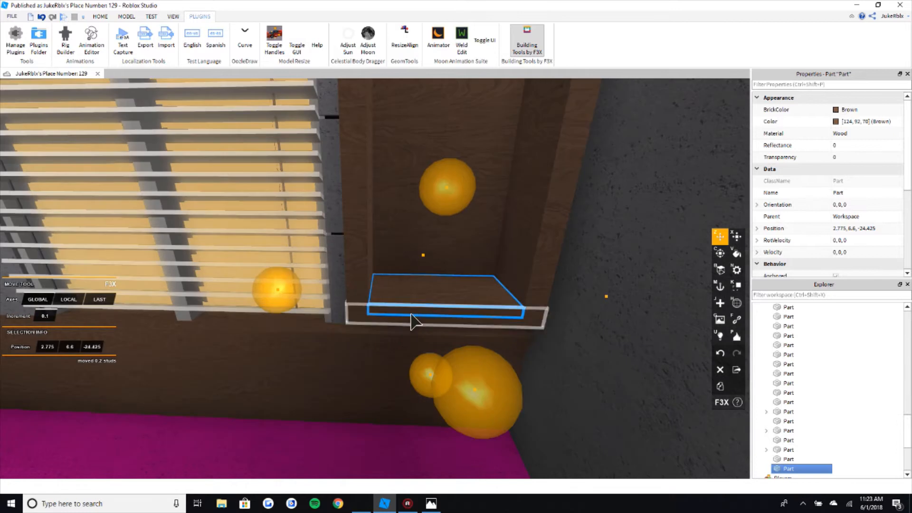
key(s)
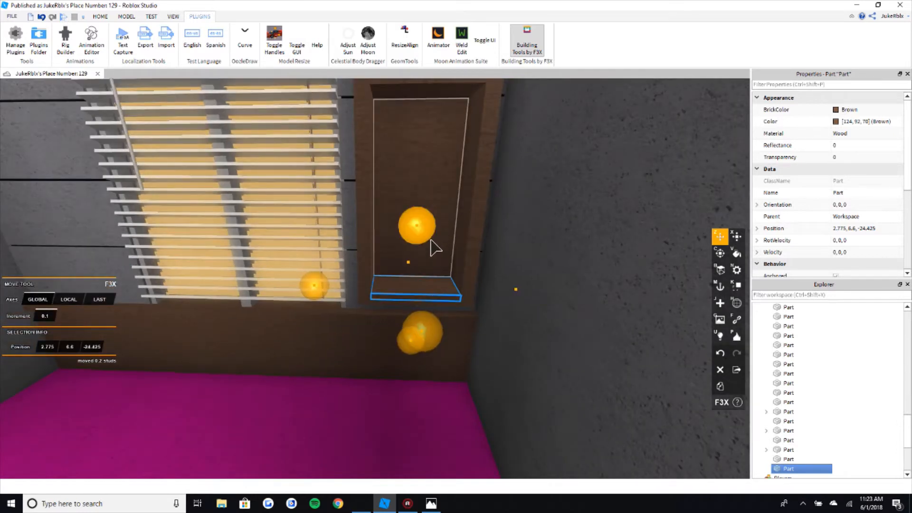
drag(431, 232, 440, 183)
key(e)
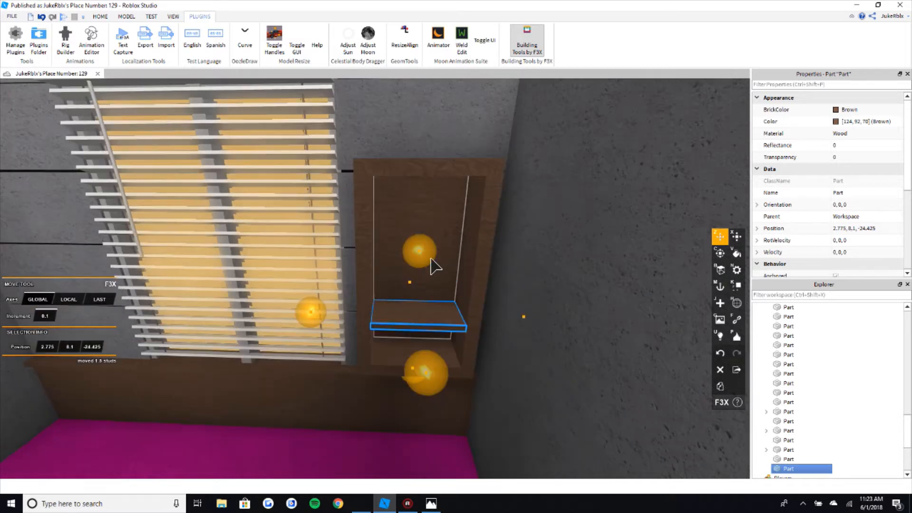
Step: Stack copies of the shelf upward through and above the cabinet, placing the topmost one at height 12.9
drag(430, 231, 431, 126)
right_drag(432, 158, 432, 157)
drag(403, 244, 406, 208)
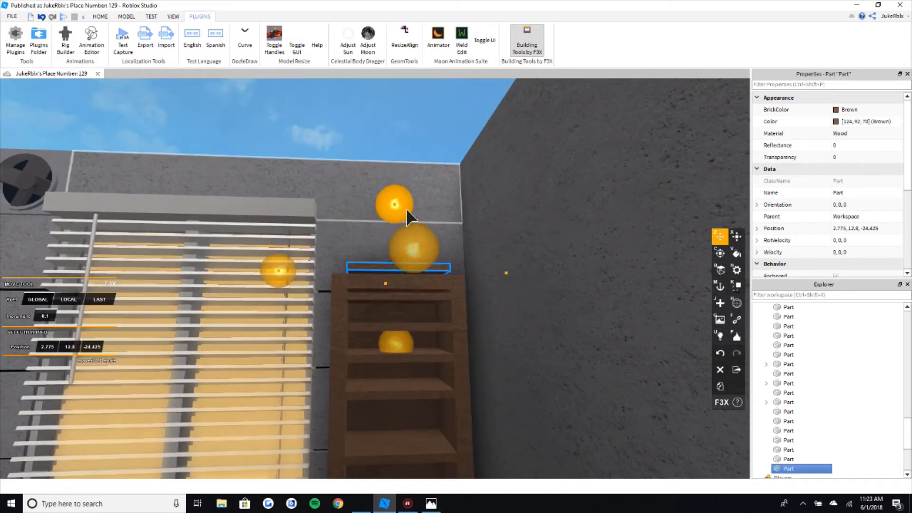
scroll(403, 213, down, 5)
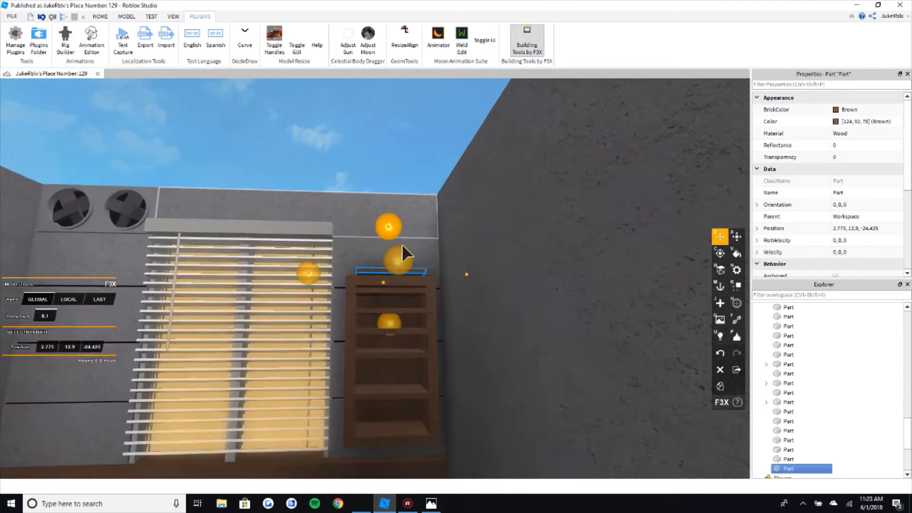
scroll(417, 292, up, 2)
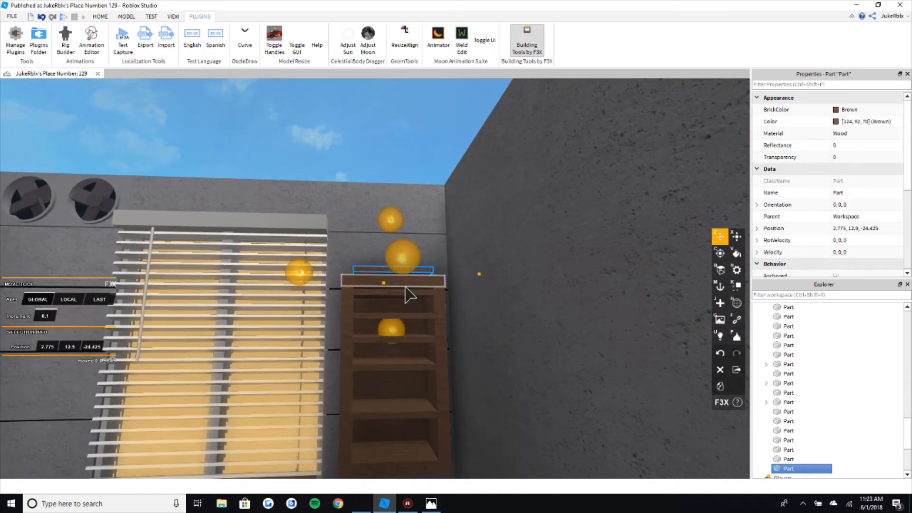
Step: Raise the cabinet's top board to height 13 and extend both side panels and the back panel up to meet it
click(404, 283)
drag(399, 241, 375, 291)
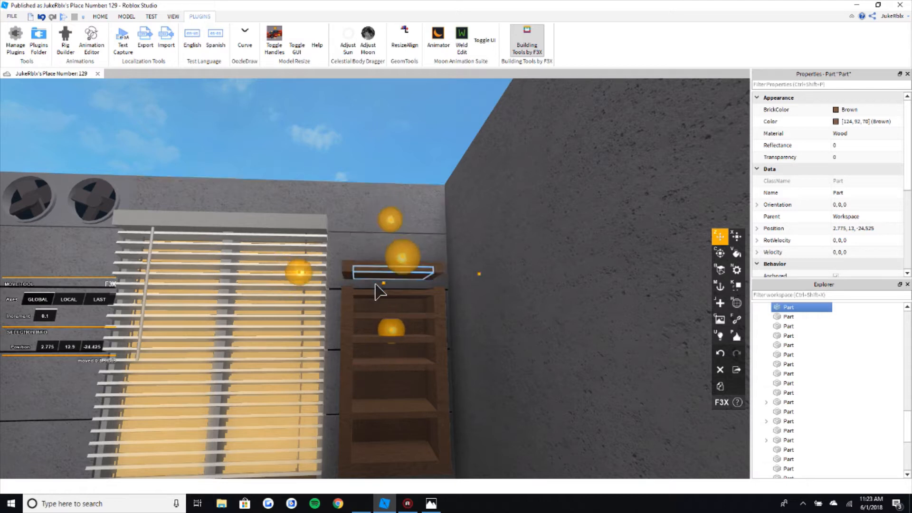
click(353, 305)
shift+click(442, 304)
key(x)
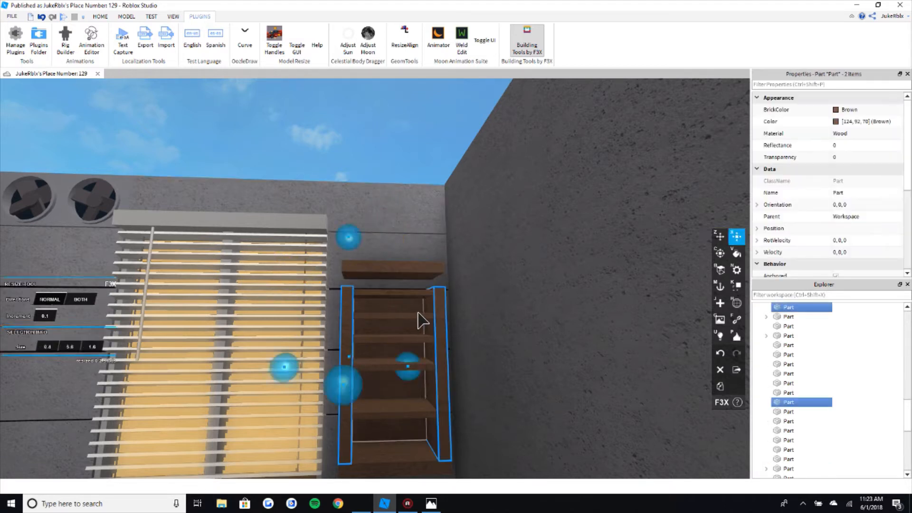
shift+click(398, 243)
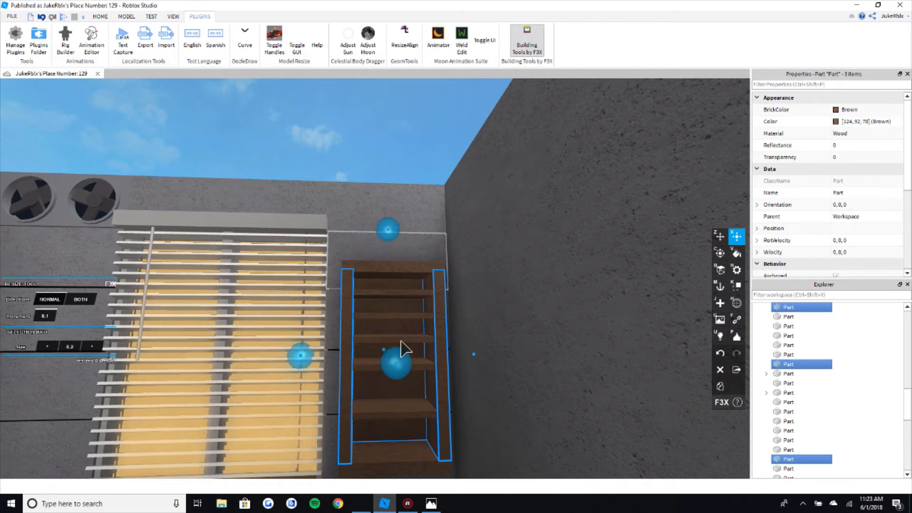
scroll(382, 192, down, 3)
click(382, 193)
Step: Examine the shelf unit from several distances and compare the room with the office reference picture in Photos
scroll(382, 192, down, 6)
scroll(382, 192, up, 10)
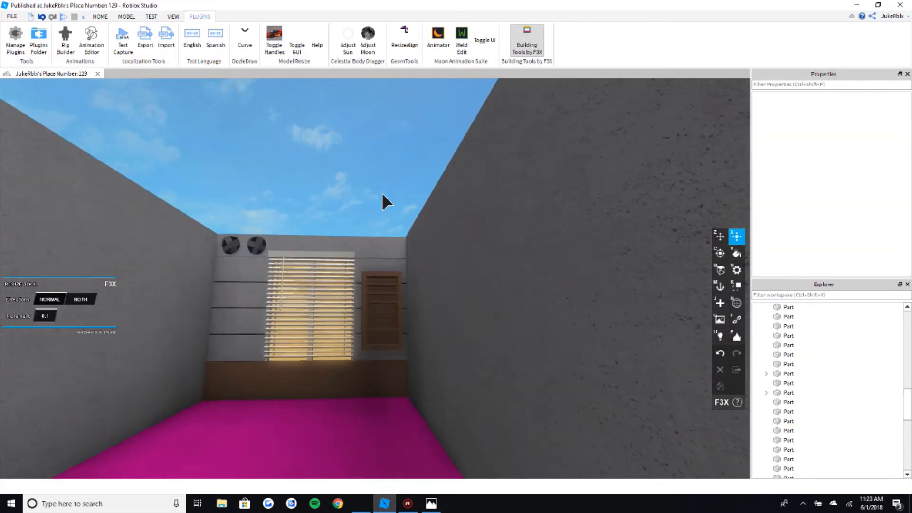
scroll(428, 282, up, 3)
right_drag(427, 282, 453, 322)
scroll(453, 327, down, 5)
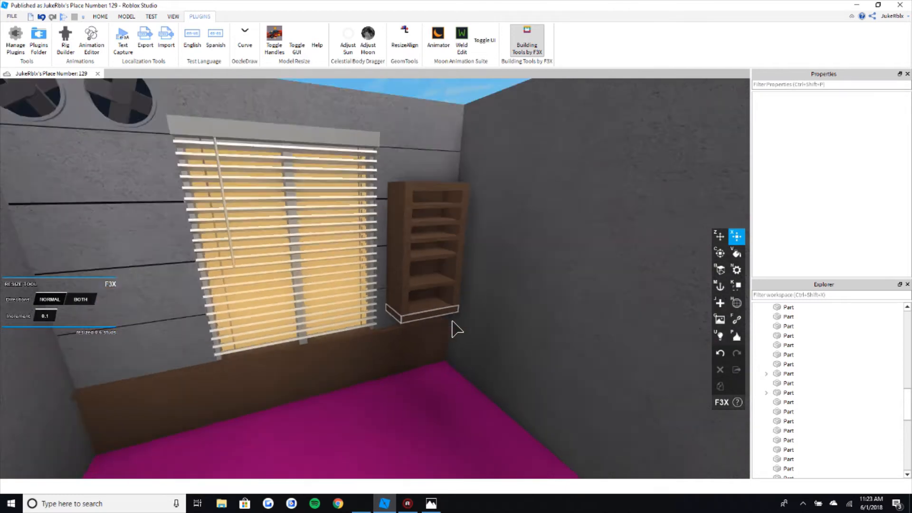
scroll(425, 375, up, 4)
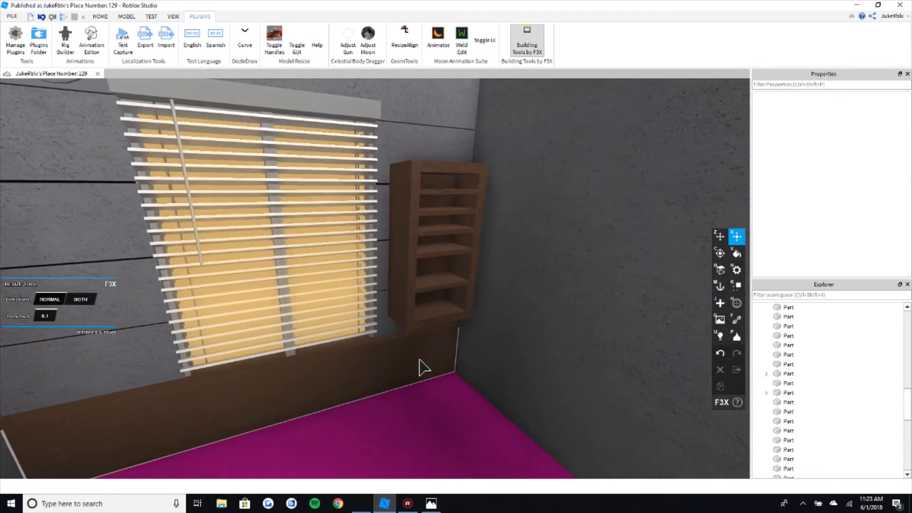
click(431, 503)
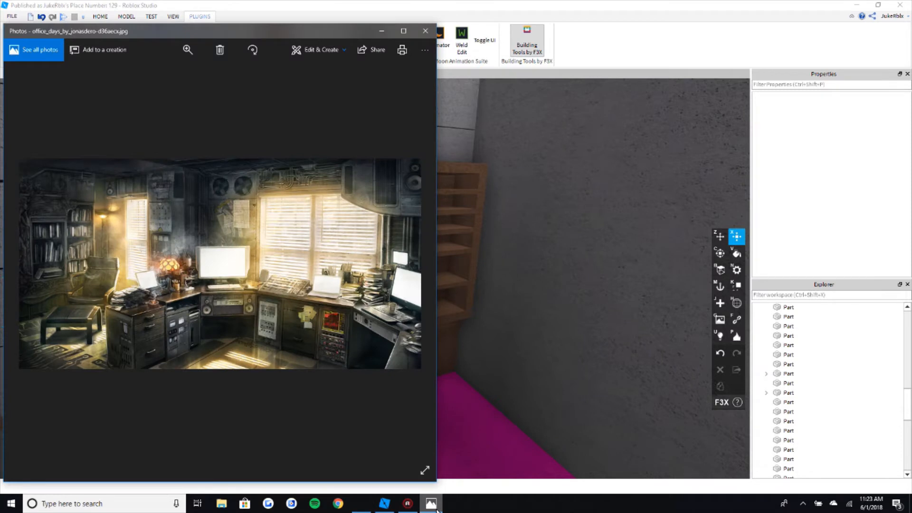
click(433, 504)
scroll(480, 446, down, 4)
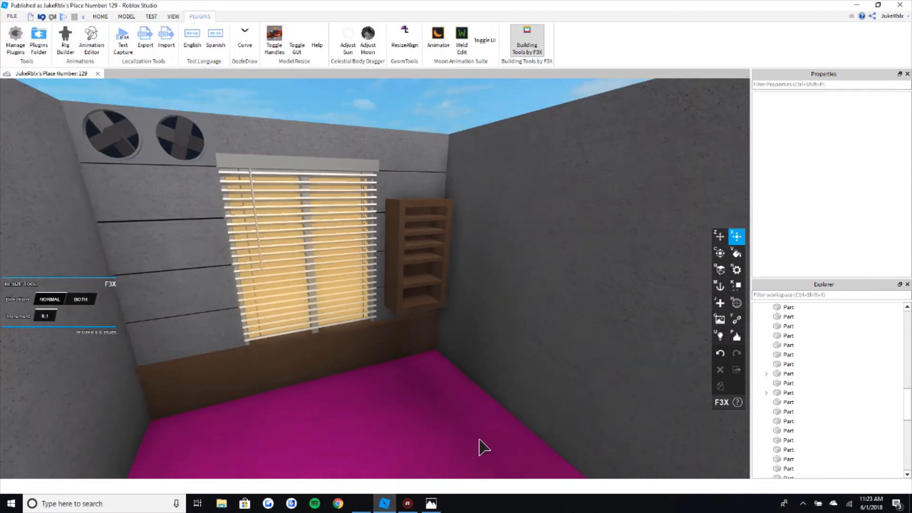
Step: Narrow the four concrete wall blocks behind the shelf unit to 0.7 studs wide, keeping them on the window side
scroll(480, 446, up, 5)
click(444, 224)
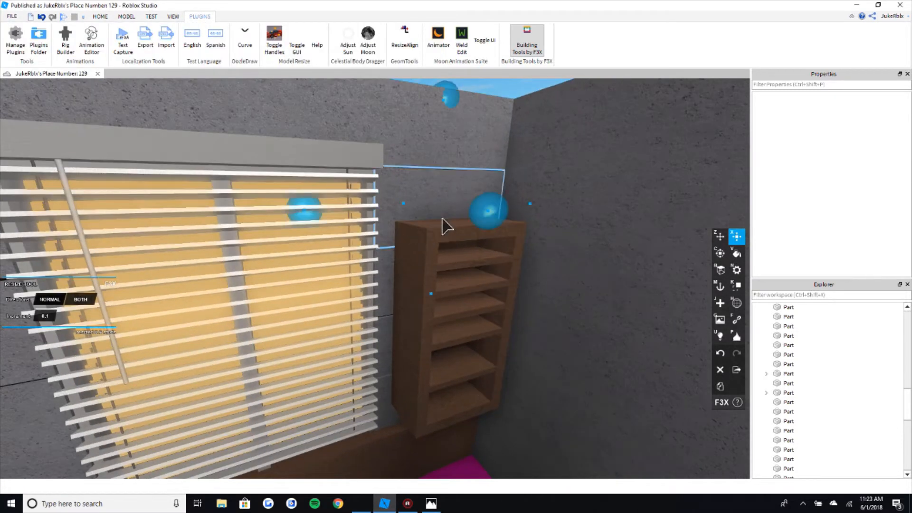
shift+click(397, 357)
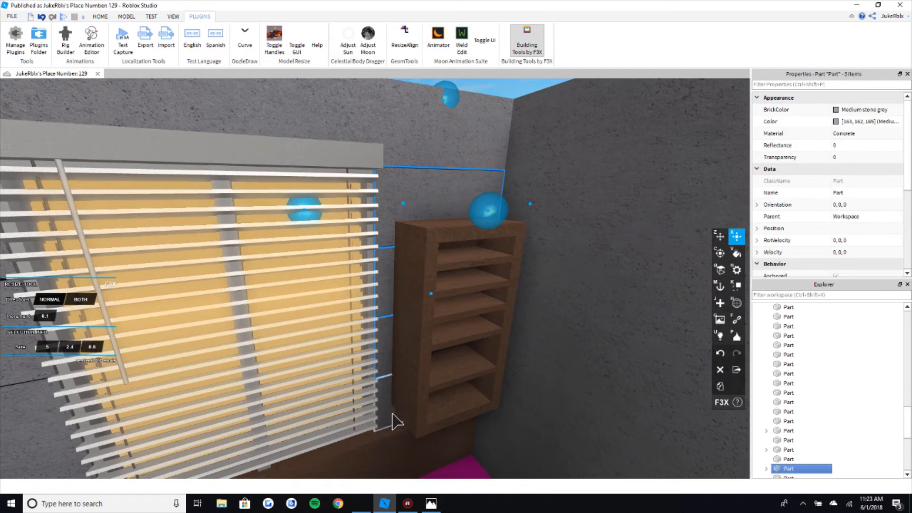
scroll(488, 309, down, 3)
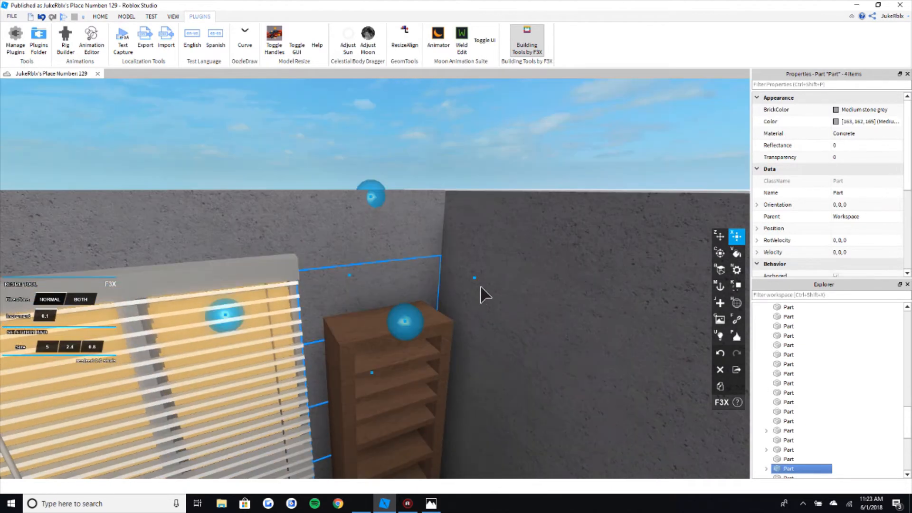
drag(480, 287, 383, 314)
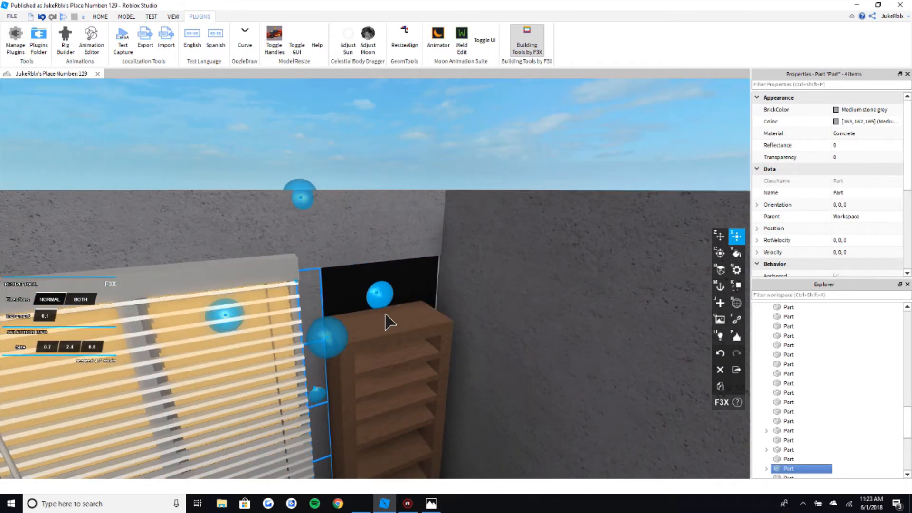
Step: Duplicate the four narrow wall strips and move the copies across to the side wall, at X position 4.925
scroll(388, 322, up, 5)
key(z)
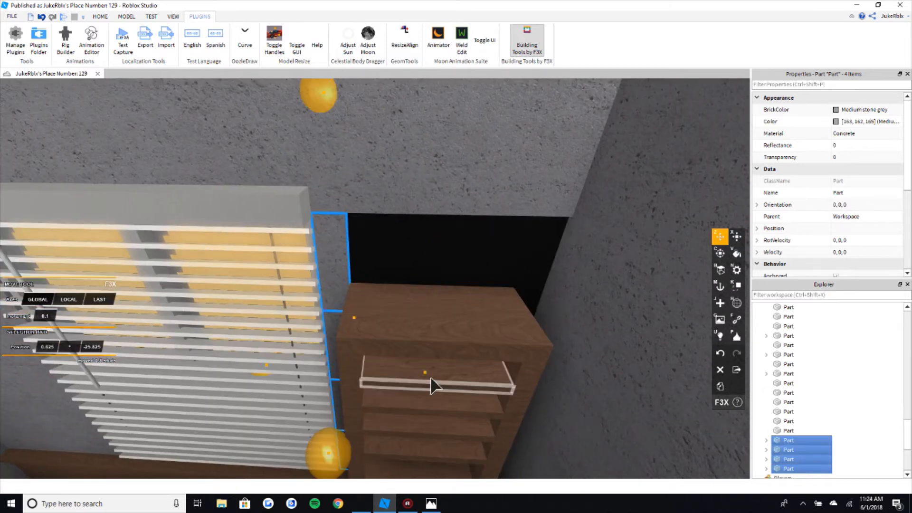
scroll(431, 378, down, 3)
drag(431, 378, 508, 371)
scroll(507, 370, down, 2)
Step: Copy the highest corner strip inward to X 4.225 and resize it to 3.6 × 1.6 × 0.8 studs to fill the gap above the shelf unit
click(419, 284)
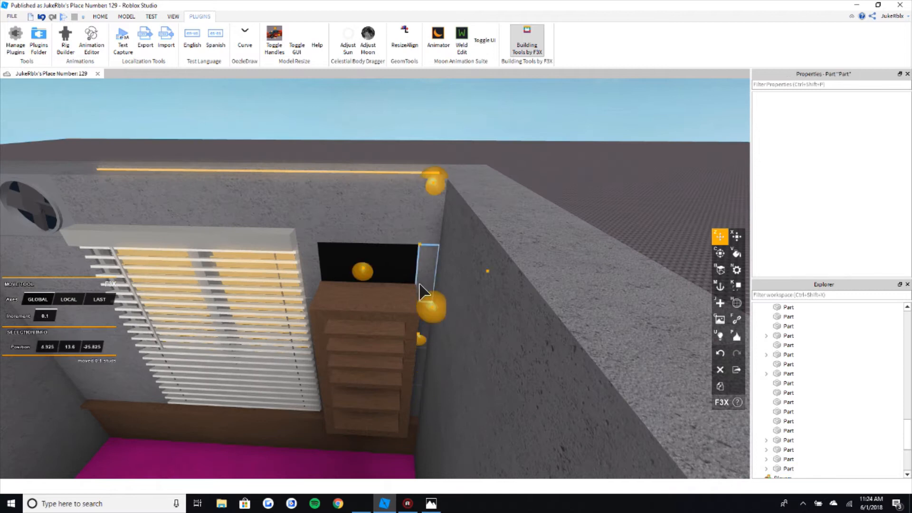
drag(419, 287, 361, 291)
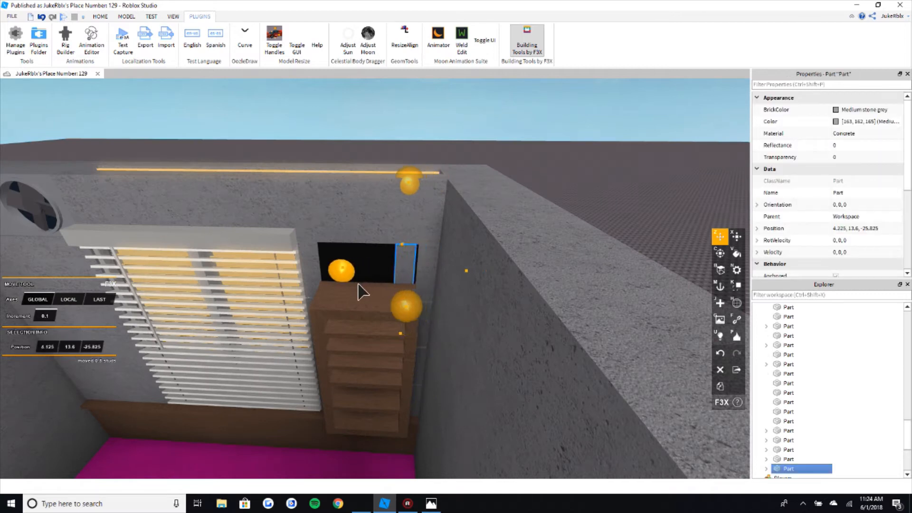
key(x)
scroll(427, 349, up, 5)
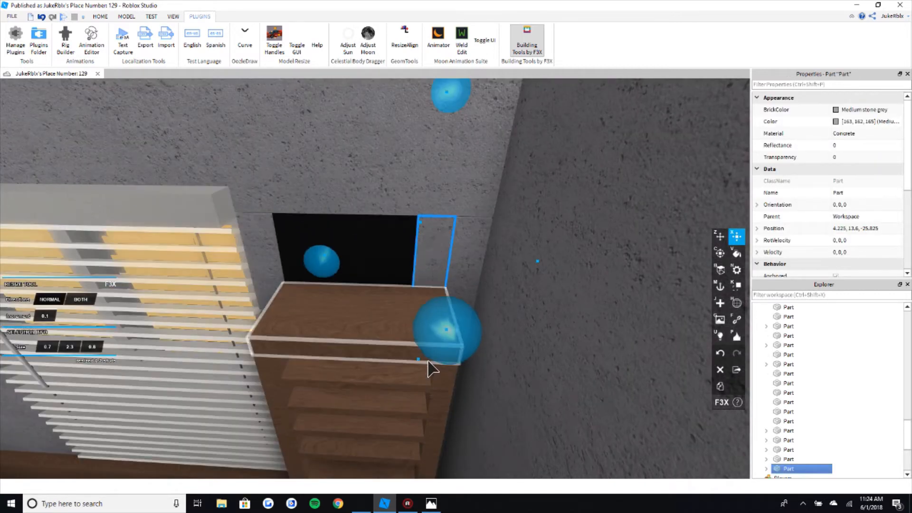
drag(334, 262, 209, 266)
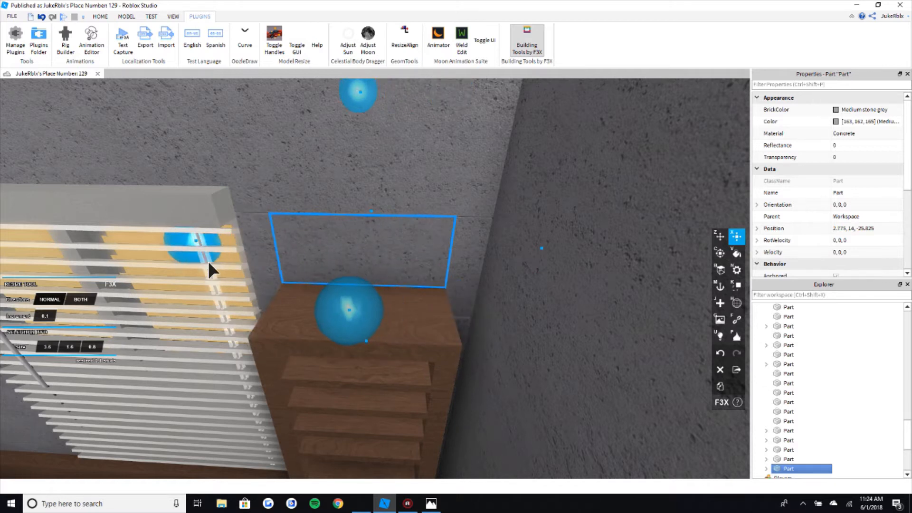
right_drag(311, 252, 379, 189)
click(393, 196)
Step: Duplicate the lowest corner strip and move the copy inward to X position 4.225, beneath the shelf unit
key(w)
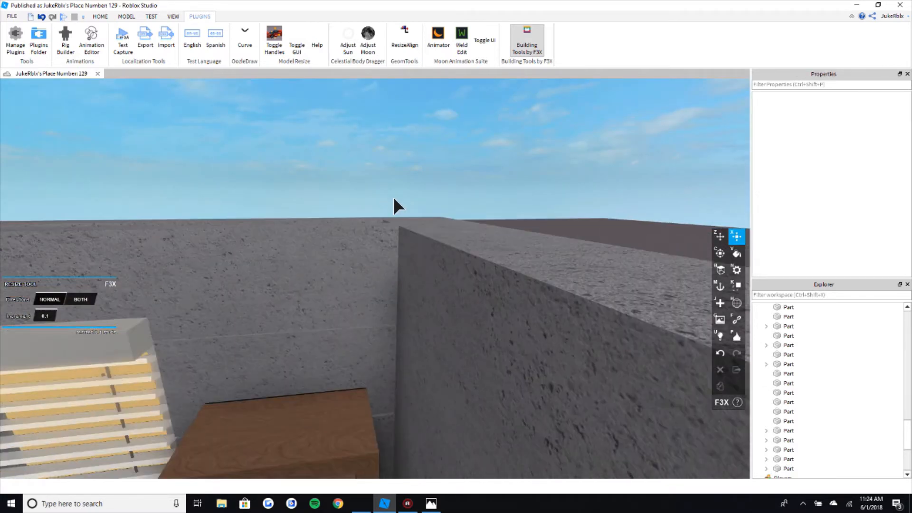
key(q)
key(q)
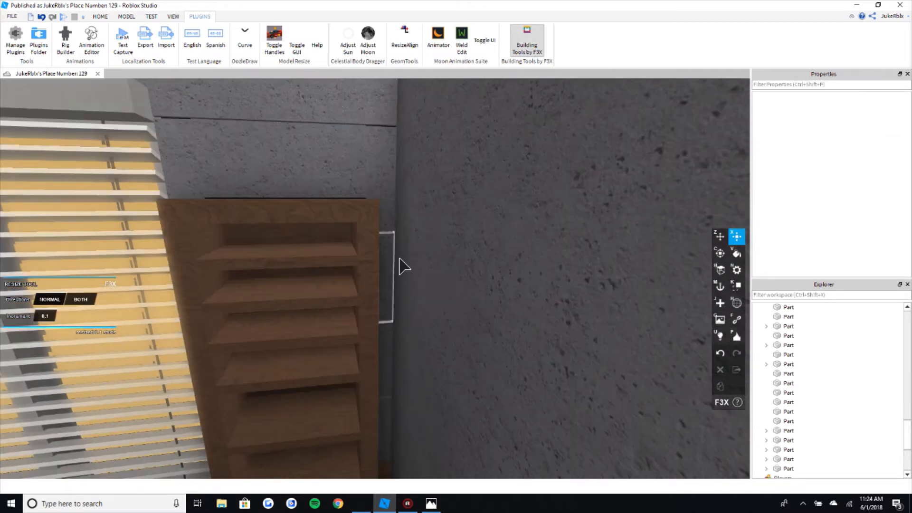
key(q)
key(q)
key(q)
key(q)
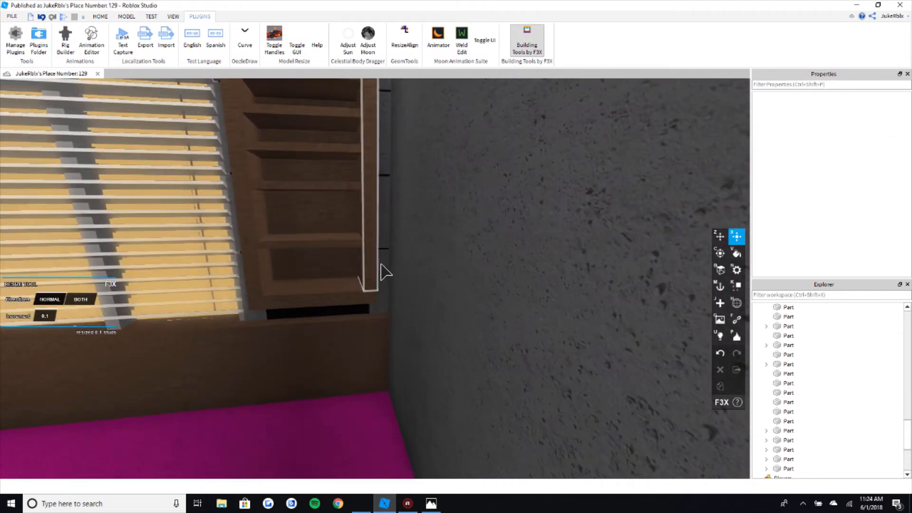
key(q)
click(373, 278)
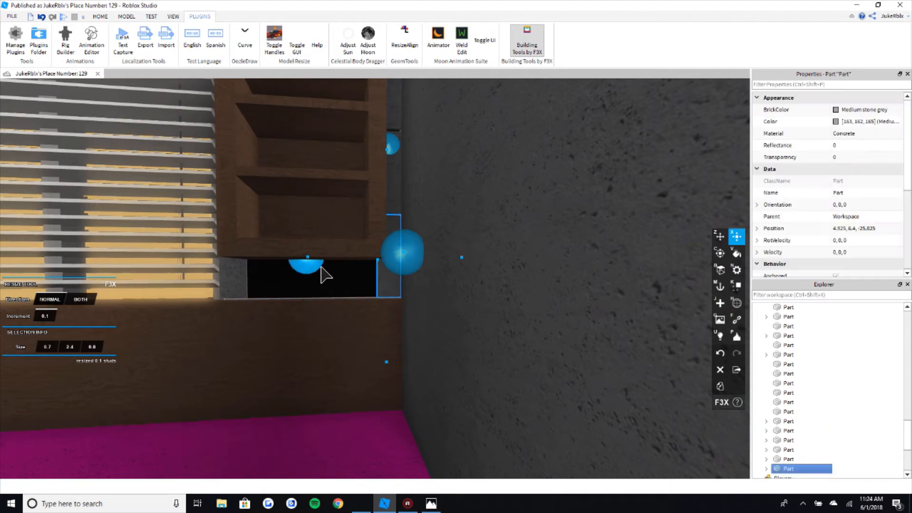
key(z)
key(x)
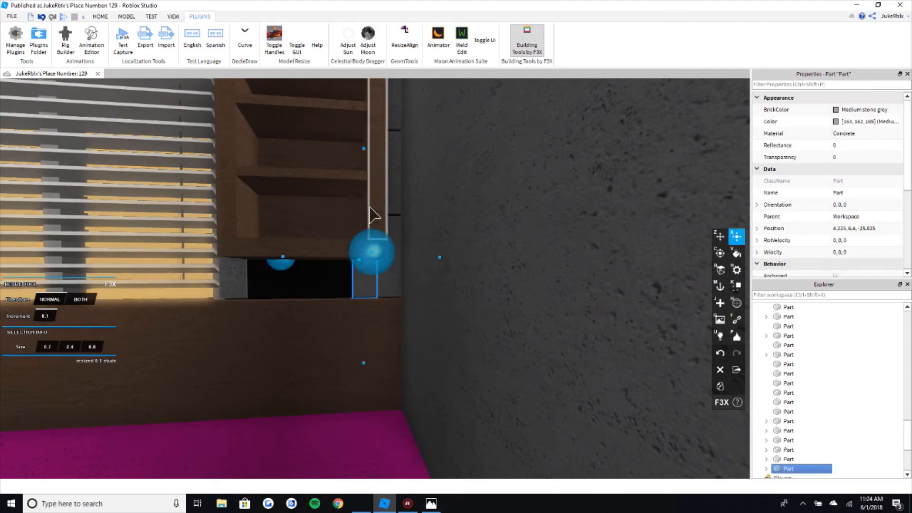
Step: Resize the copied lower strip to 3.6 × 1.1 × 0.8 studs to close the wall gap below the shelf unit
drag(371, 205, 371, 201)
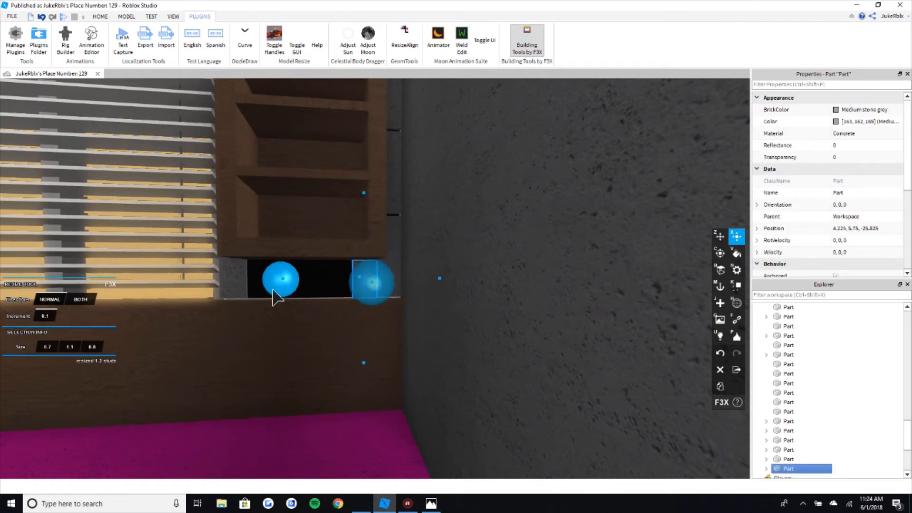
key(a)
mouse_move(275, 290)
mouse_down()
mouse_move(285, 290)
mouse_move(268, 291)
mouse_up()
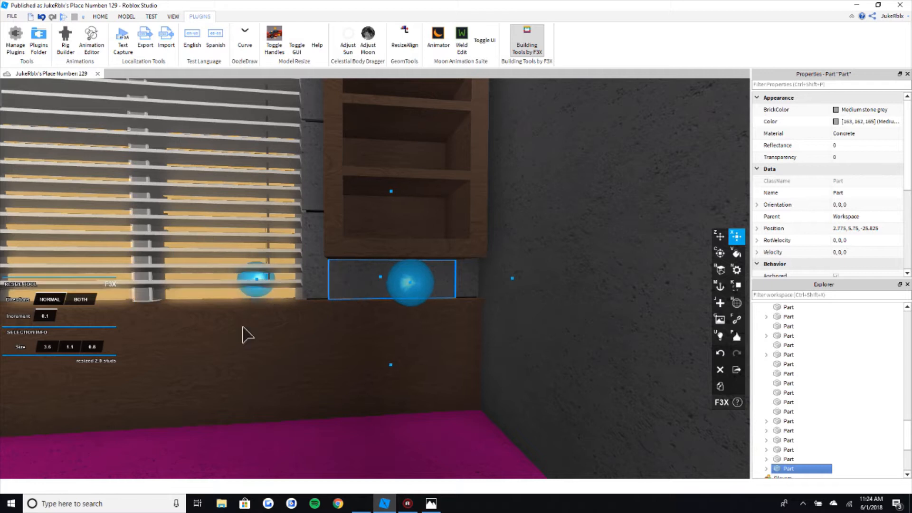
key(s)
key(e)
key(e)
key(s)
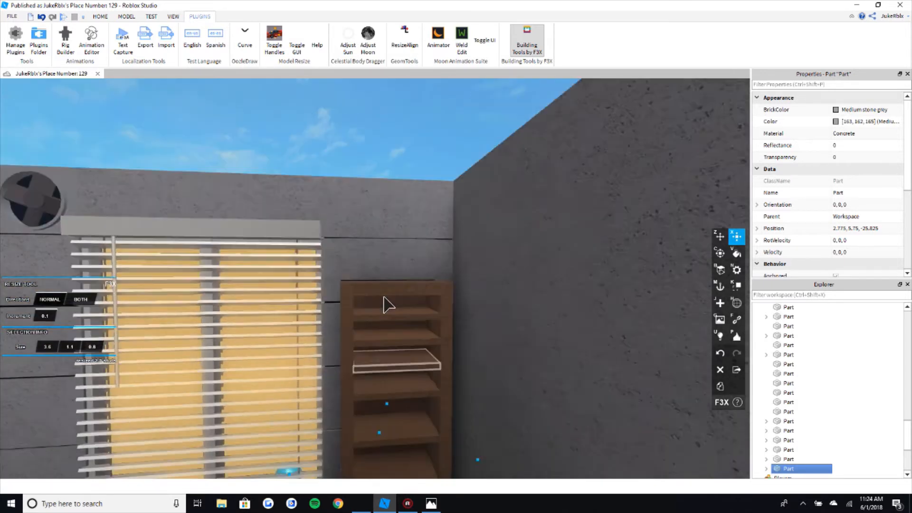
key(z)
key(w)
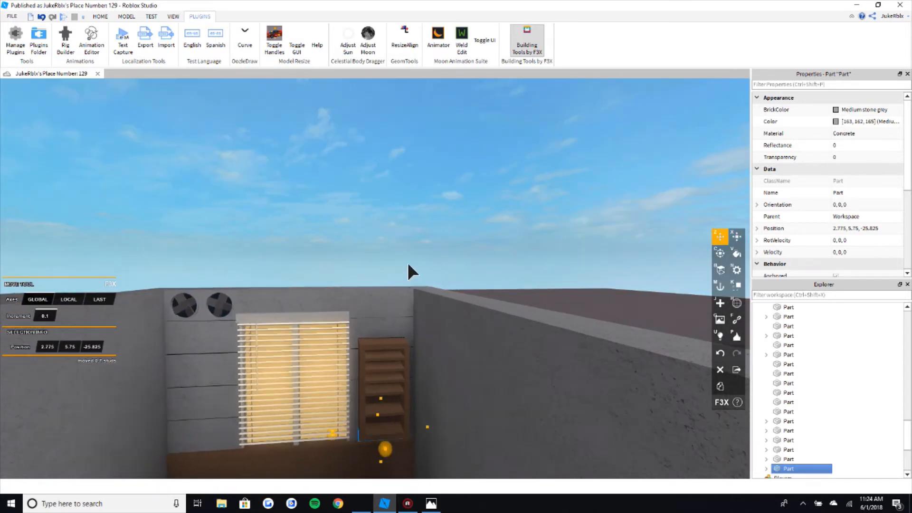
Step: Shorten the corner wall strip beside the shelf to 0.7 × 1.8 × 0.8 studs to expose the black backing
key(x)
key(w)
right_drag(411, 348, 422, 309)
key(e)
key(d)
key(w)
key(w)
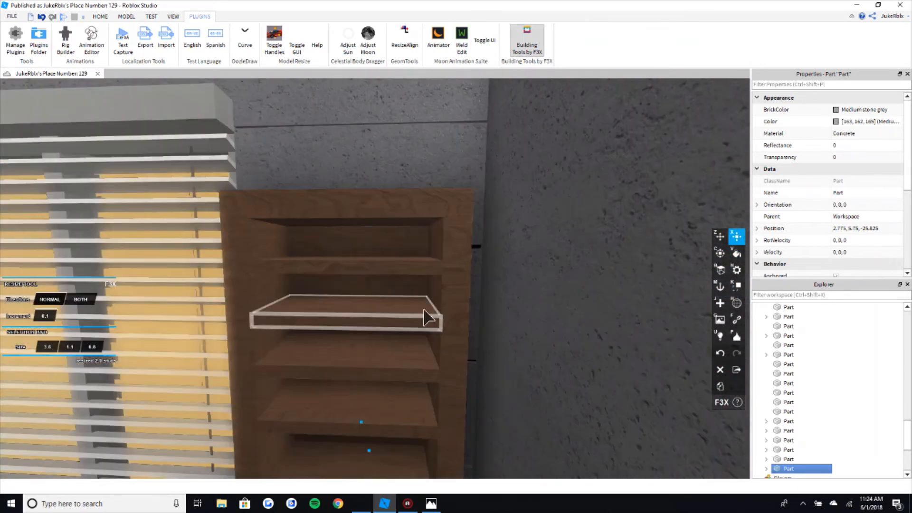
click(478, 291)
key(d)
drag(398, 158, 392, 247)
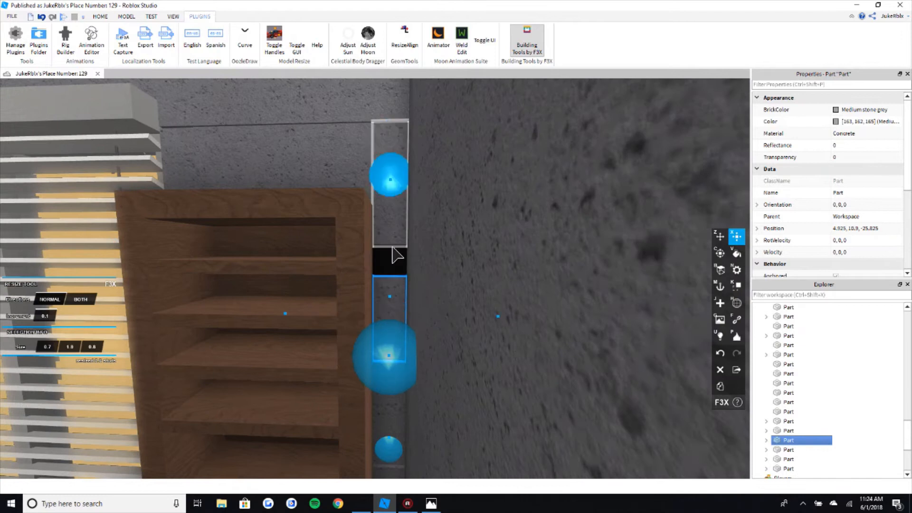
Step: Shrink the black backing part to 0.6 × 9.6 × 0.7 studs so it sits only between the window and the shelf
click(396, 268)
key(a)
drag(494, 367, 505, 363)
key(a)
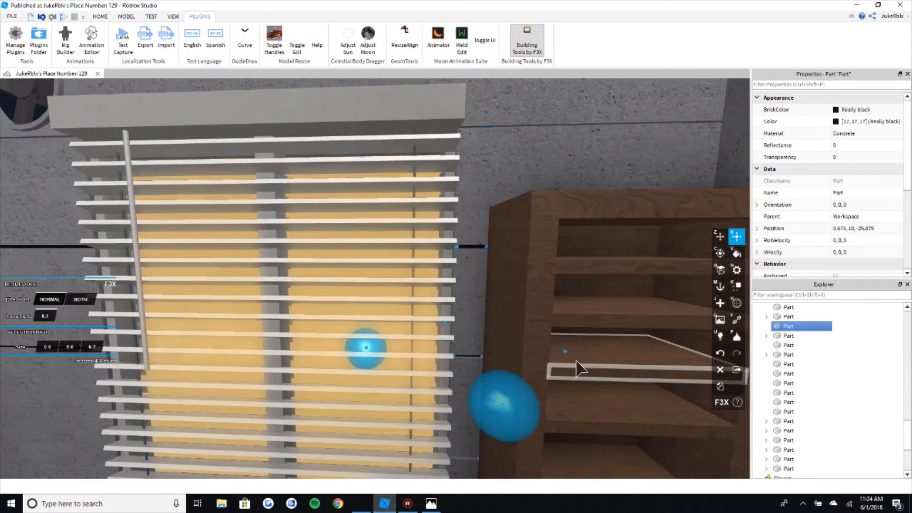
Step: Duplicate the black backing strip, move the copy to the side-wall corner at X 4.925 and widen it to 0.7 studs
key(d)
key(z)
key(shift+c)
key(d)
mouse_move(350, 360)
mouse_down()
mouse_move(366, 366)
mouse_move(301, 356)
mouse_move(407, 299)
mouse_move(451, 340)
mouse_up()
key(x)
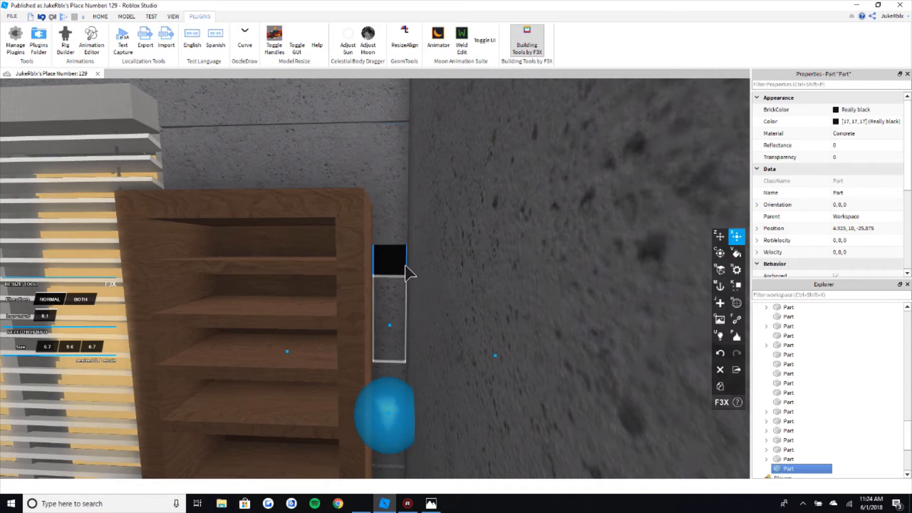
Step: Stretch the shortened corner wall strip back up to 0.7 × 2.4 × 0.8 studs
click(405, 302)
drag(398, 187, 401, 155)
scroll(410, 169, down, 5)
right_drag(410, 169, 423, 177)
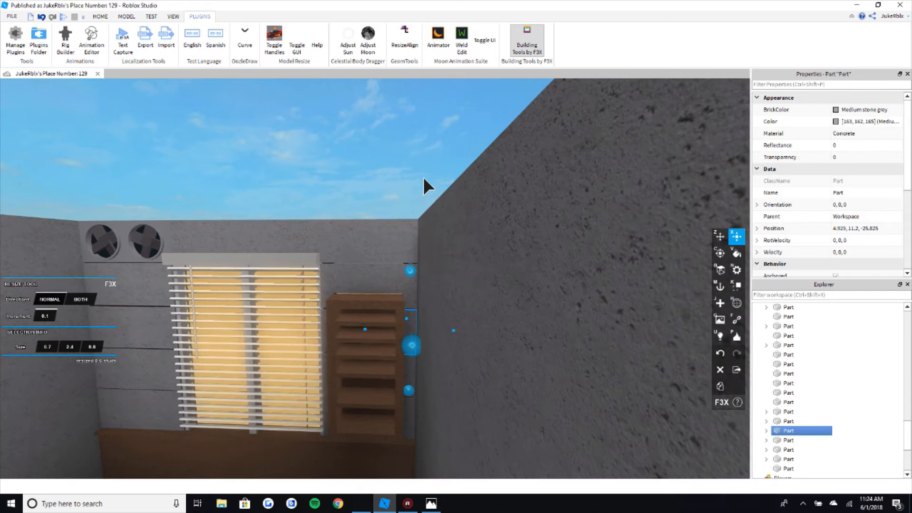
click(423, 177)
Step: Select the parts of the wooden shelf unit together for moving
scroll(452, 340, up, 3)
right_drag(452, 340, 464, 413)
click(451, 401)
scroll(465, 408, down, 2)
drag(474, 353, 405, 355)
click(416, 209)
right_drag(416, 208, 413, 207)
key(z)
shift+drag(397, 230, 335, 323)
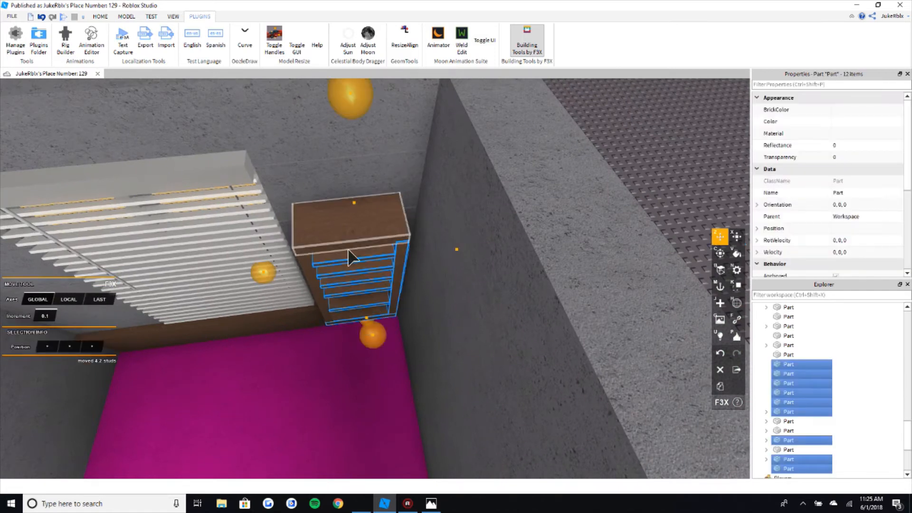
Step: Remove the concrete wall strips from the selection, keeping only the wooden shelf unit's parts
right_drag(361, 281, 370, 209)
middle_drag(425, 420, 349, 418)
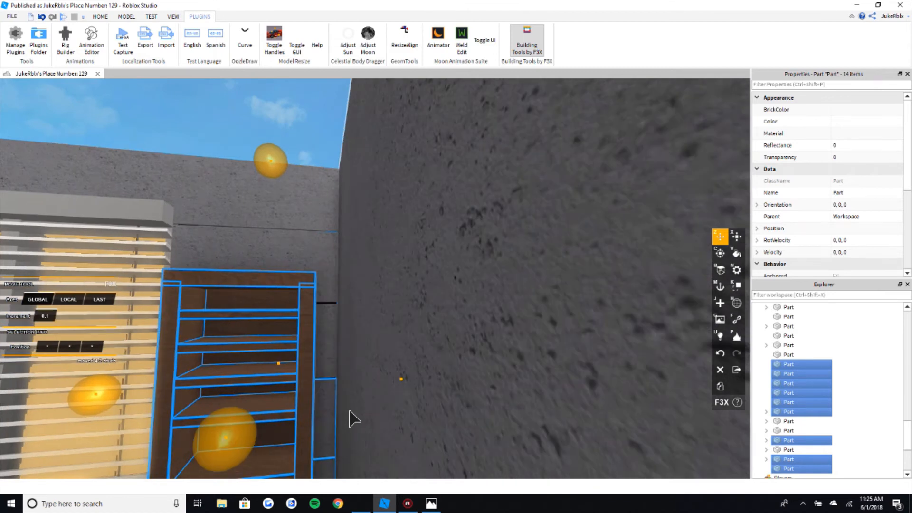
shift+click(341, 412)
key(q)
shift+click(324, 377)
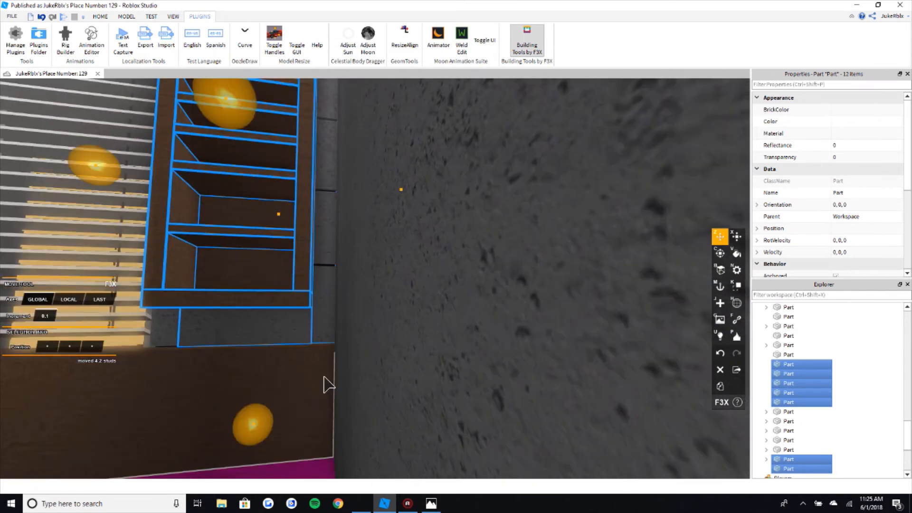
key(a)
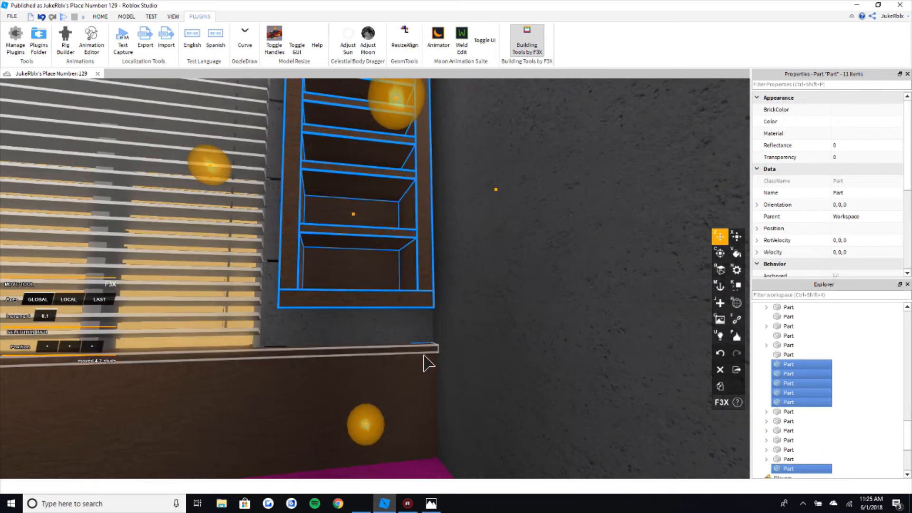
key(e)
shift+click(425, 354)
key(w)
right_drag(432, 355, 423, 352)
key(w)
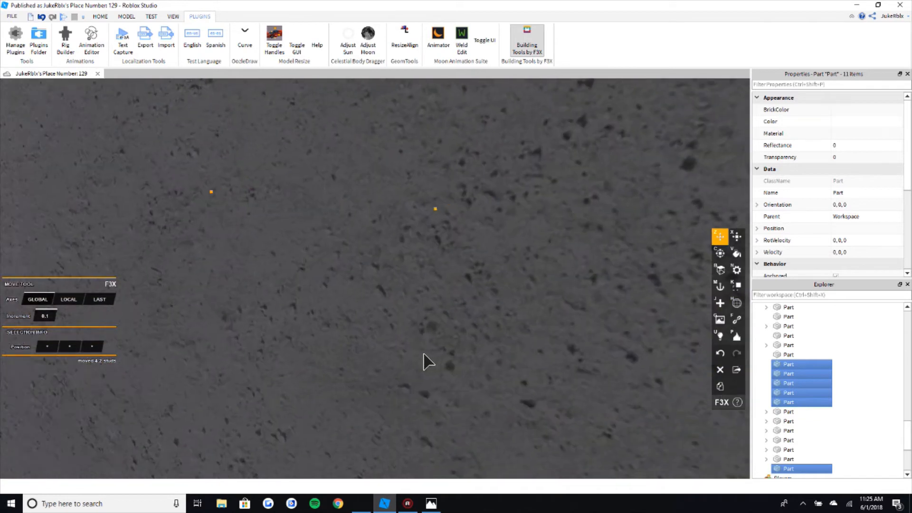
key(w)
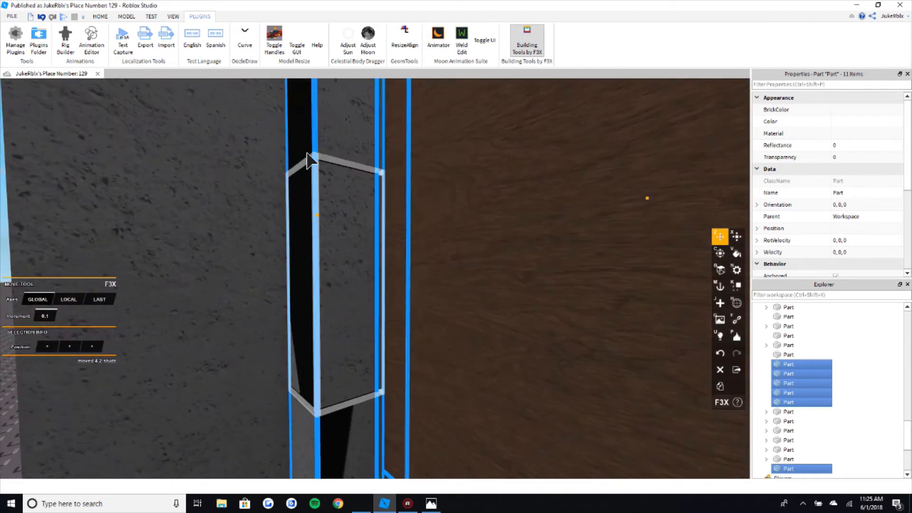
click(309, 160)
shift+click(313, 184)
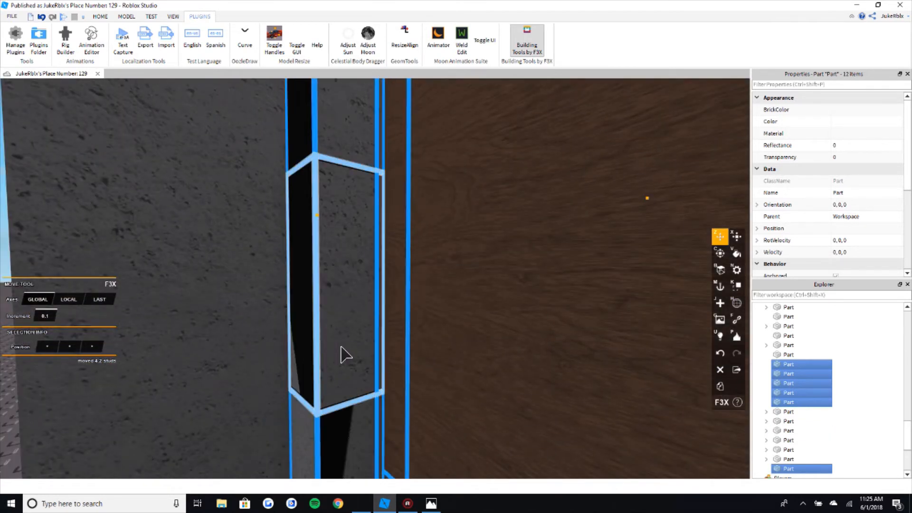
shift+click(357, 402)
Step: Move the selected shelf unit along its depth relative to the back wall
key(w)
right_drag(377, 375, 366, 369)
key(s)
key(d)
drag(304, 288, 266, 289)
key(s)
right_drag(267, 289, 260, 287)
key(e)
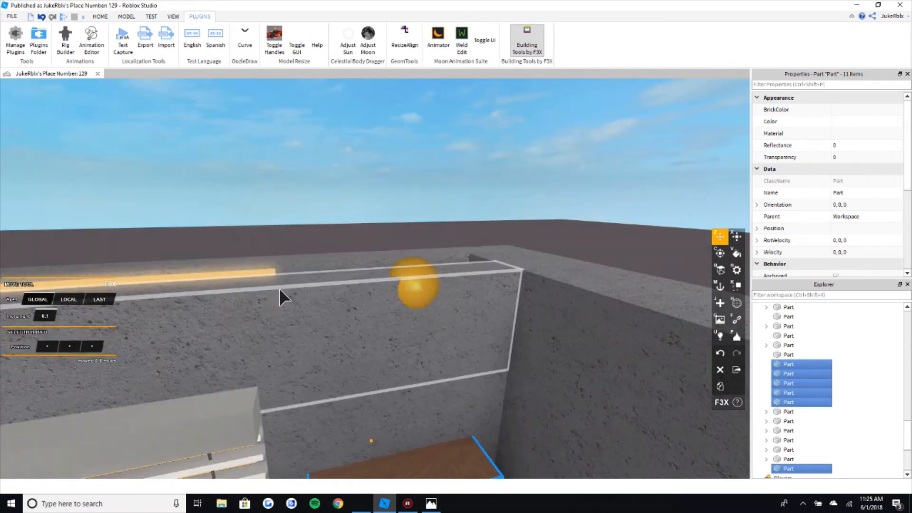
Step: Adjust the shelf unit's depth against the wall with another move and clear the selection
click(393, 230)
key(w)
right_drag(418, 242, 322, 264)
click(322, 264)
drag(215, 296, 265, 280)
key(s)
right_drag(339, 258, 363, 233)
click(430, 206)
Step: Shorten the narrow wall strip between the window and the shelf to 0.7 × 1.3 × 0.8 studs, uncovering the black backing
key(w)
key(s)
right_drag(542, 318, 525, 315)
key(w)
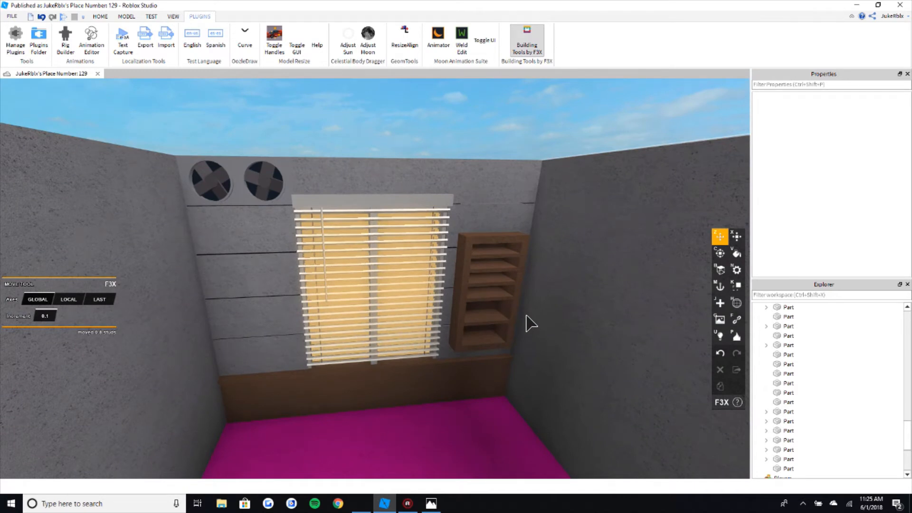
right_drag(526, 316, 524, 315)
key(w)
key(w)
key(w)
key(e)
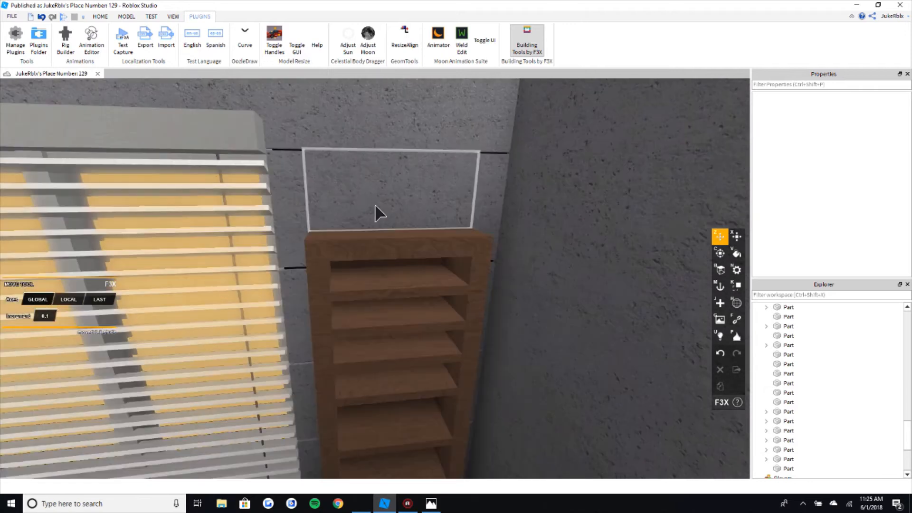
click(301, 154)
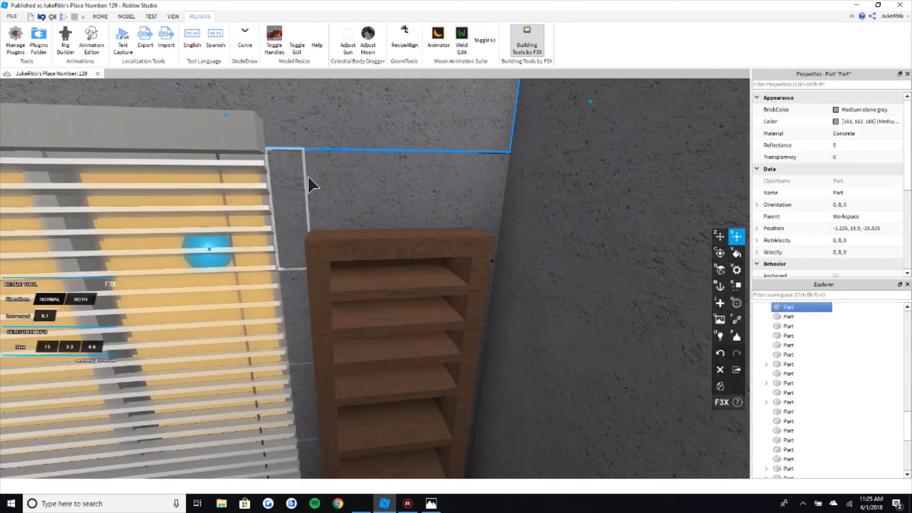
scroll(319, 142, down, 5)
click(320, 208)
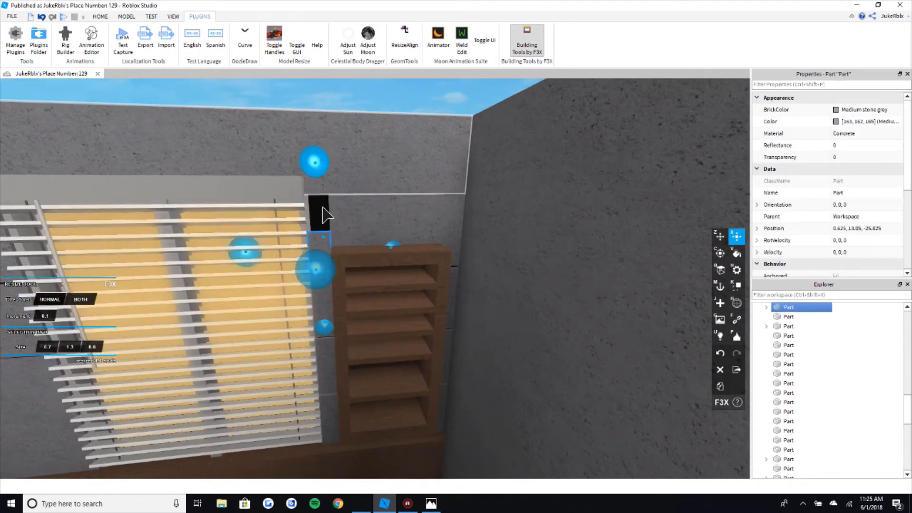
Step: Copy the black backing strip toward the shelf and resize it to 3.7 × 1.6 × 0.7 studs behind the panel above the shelf
key(z)
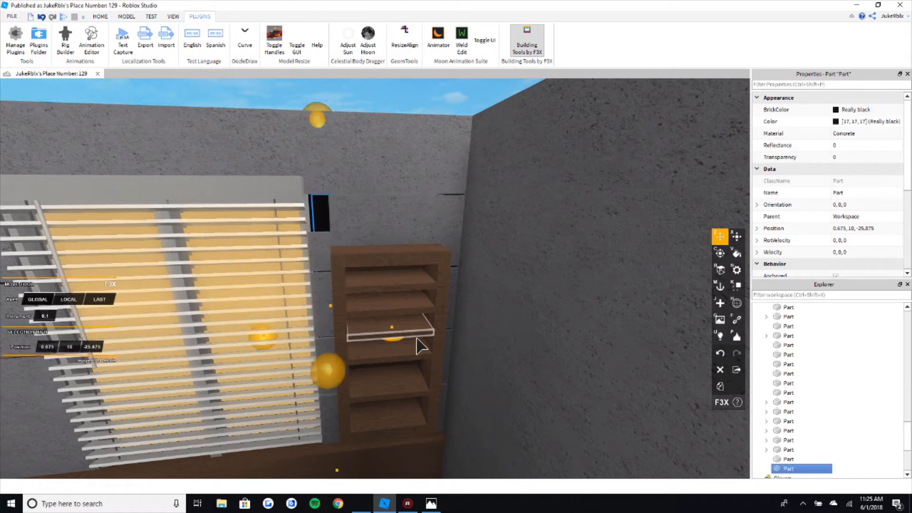
drag(420, 342, 417, 346)
key(x)
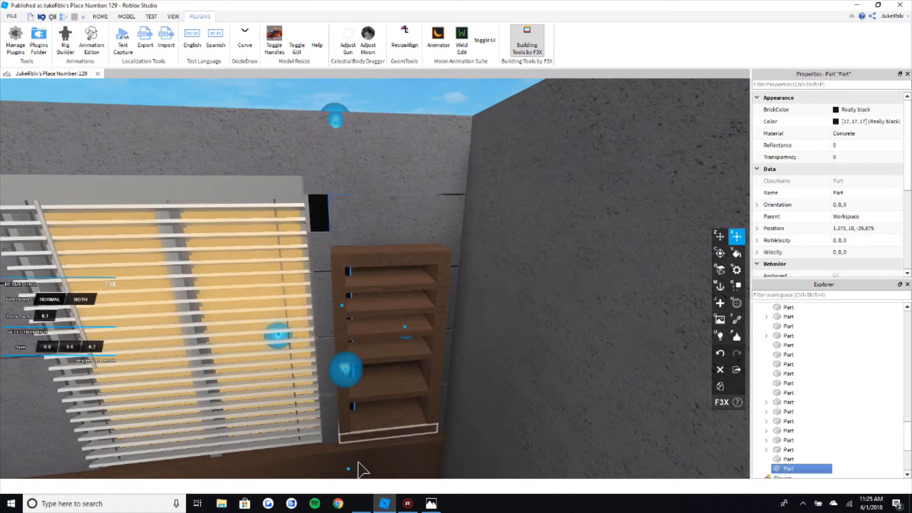
scroll(366, 326, up, 5)
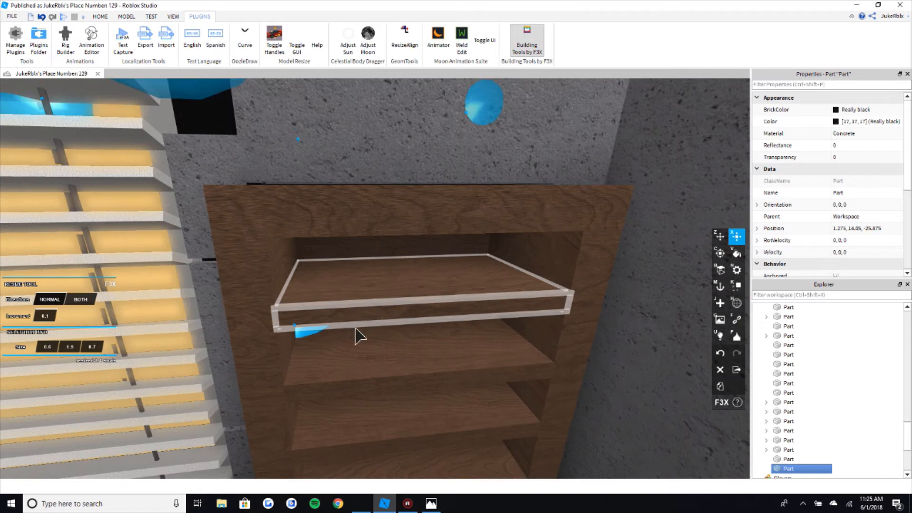
mouse_move(357, 331)
mouse_down()
mouse_move(360, 338)
mouse_move(361, 328)
mouse_up()
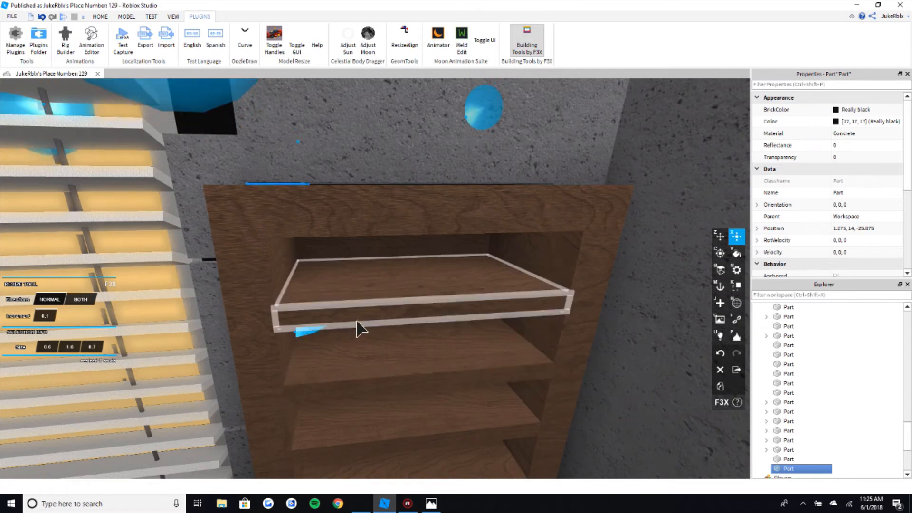
right_drag(361, 328, 430, 274)
drag(491, 262, 543, 265)
key(a)
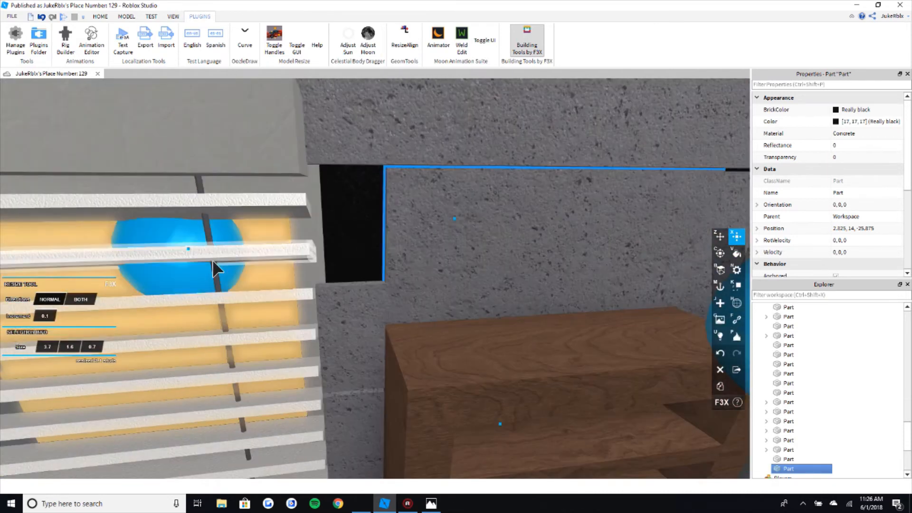
Step: Stretch the narrow strip between the window and the shelf back up to 0.7 × 2.4 × 0.8 studs and deselect it
click(360, 322)
scroll(359, 322, down, 5)
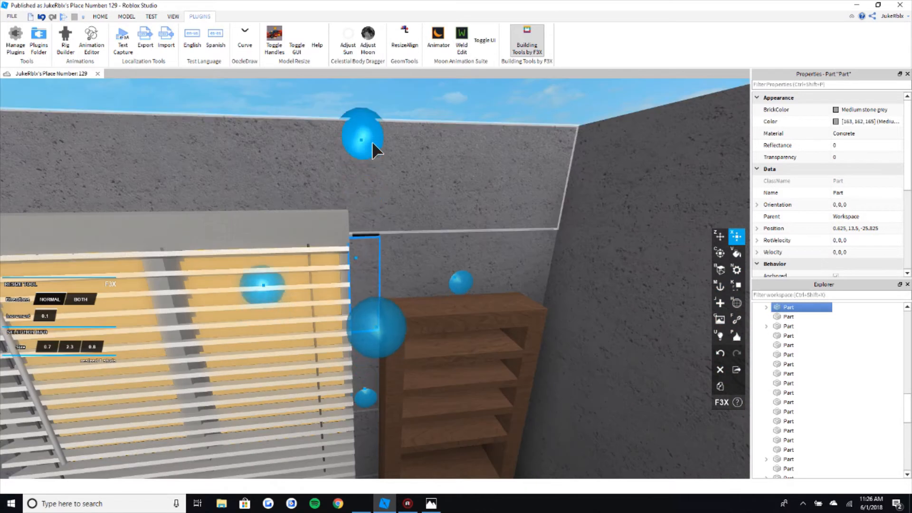
drag(372, 141, 372, 138)
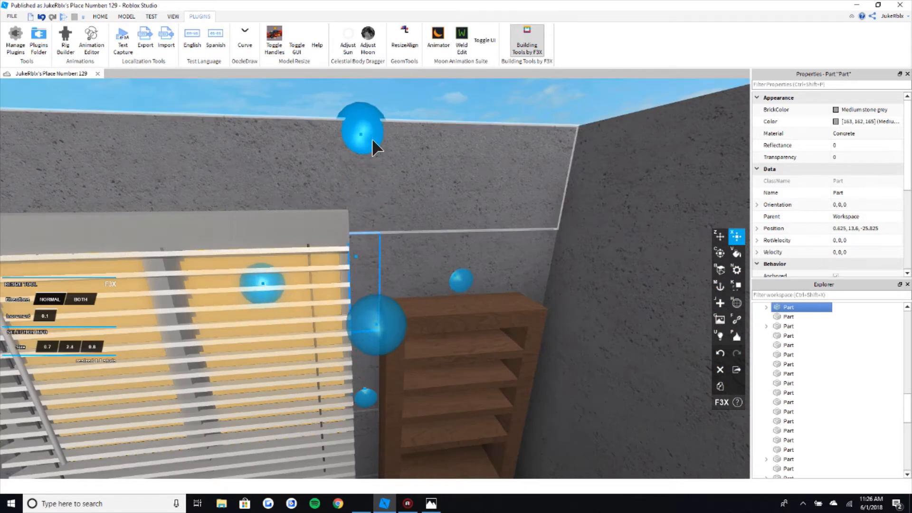
scroll(423, 125, down, 2)
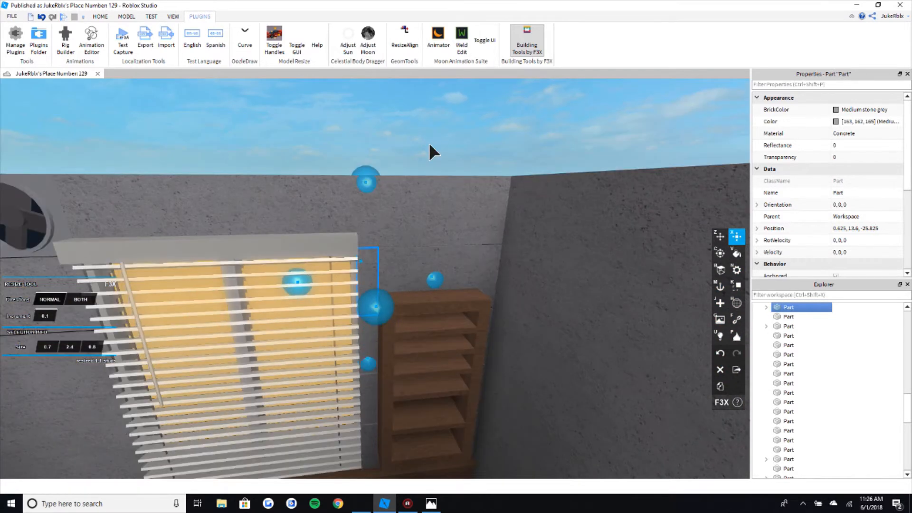
click(432, 141)
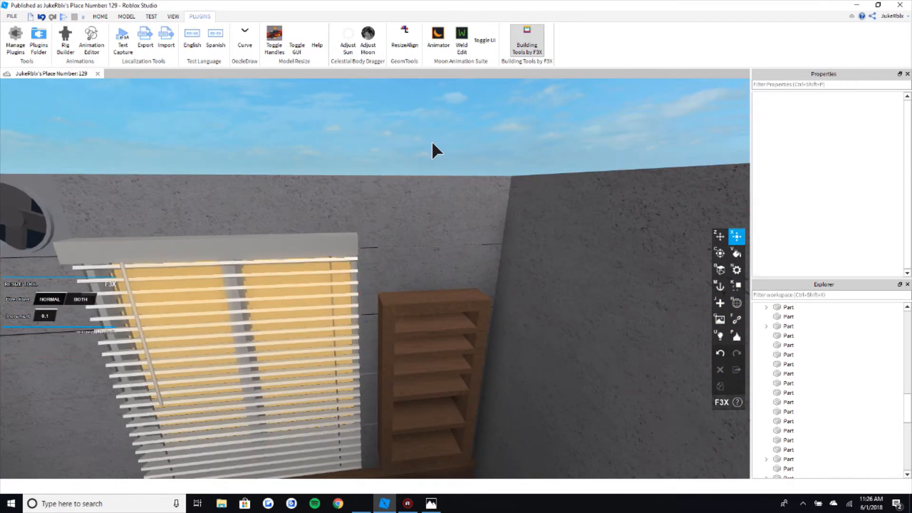
Step: Lower the top edge of the concrete panel above the shelf to expose the black backing behind it
scroll(430, 143, down, 4)
key(q)
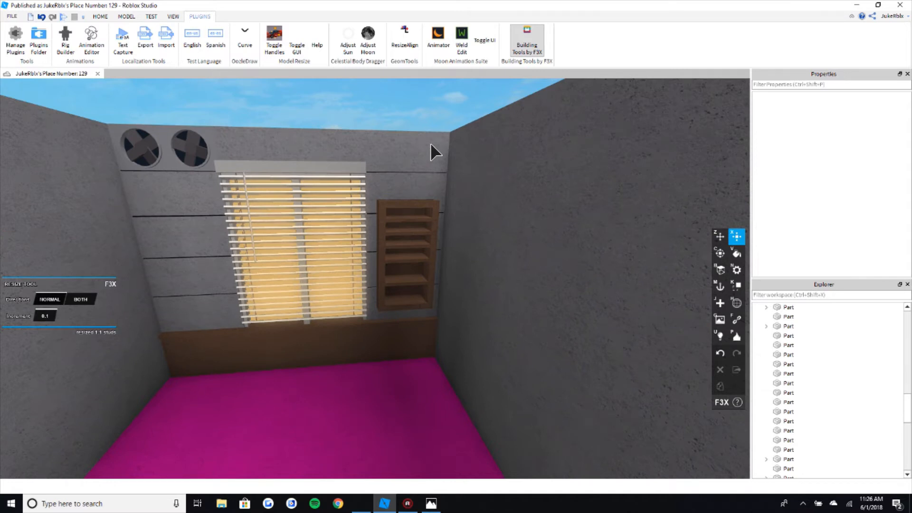
scroll(429, 180, up, 1)
scroll(430, 178, up, 1)
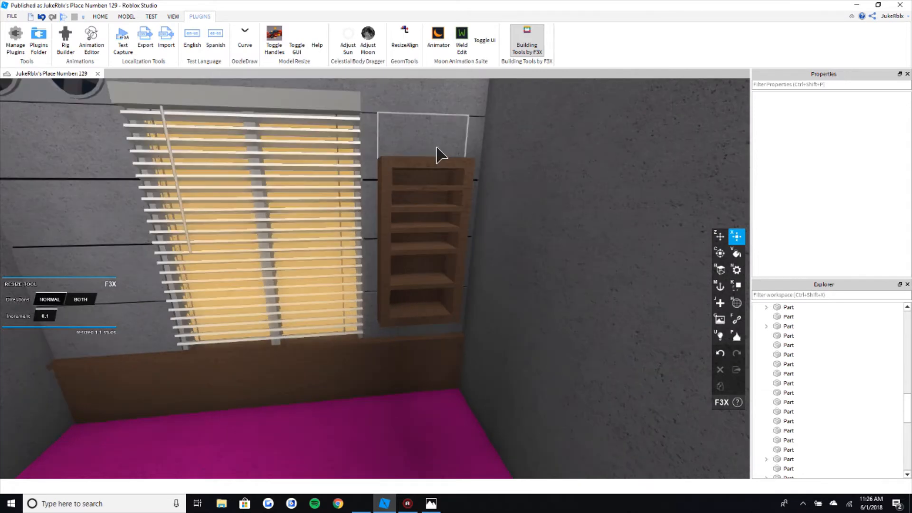
click(437, 148)
key(e)
scroll(438, 150, up, 2)
drag(431, 157, 445, 221)
Step: Copy the black backing panel beneath the shelf at Y 5.75 and resize it to 3.7 × 1.1 × 0.7 studs
key(z)
click(425, 236)
key(q)
key(x)
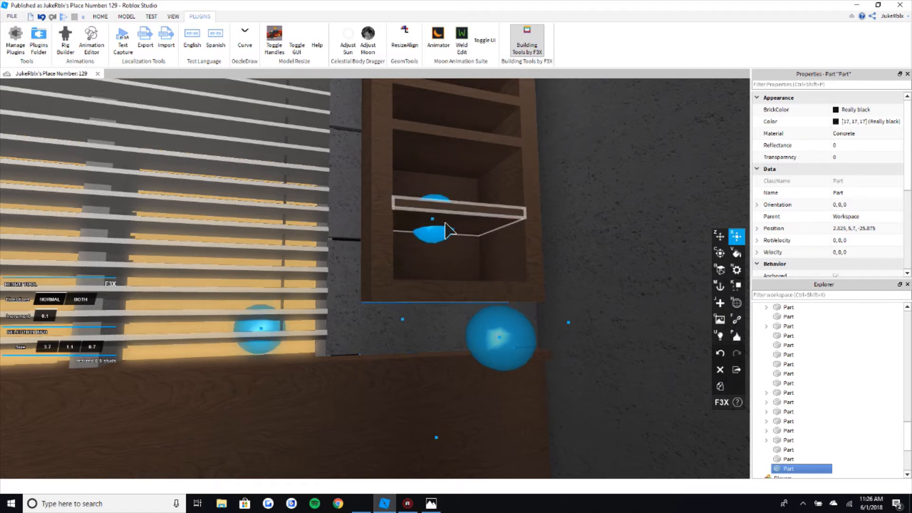
key(e)
Step: Stretch the concrete panel above the shelf back up to 3.6 × 1.6 × 0.8 studs and deselect it
click(436, 304)
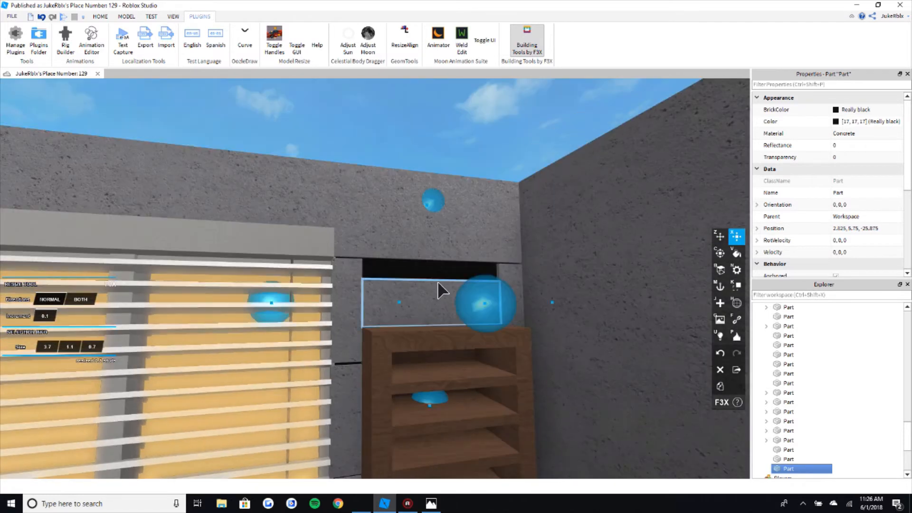
drag(439, 212, 439, 199)
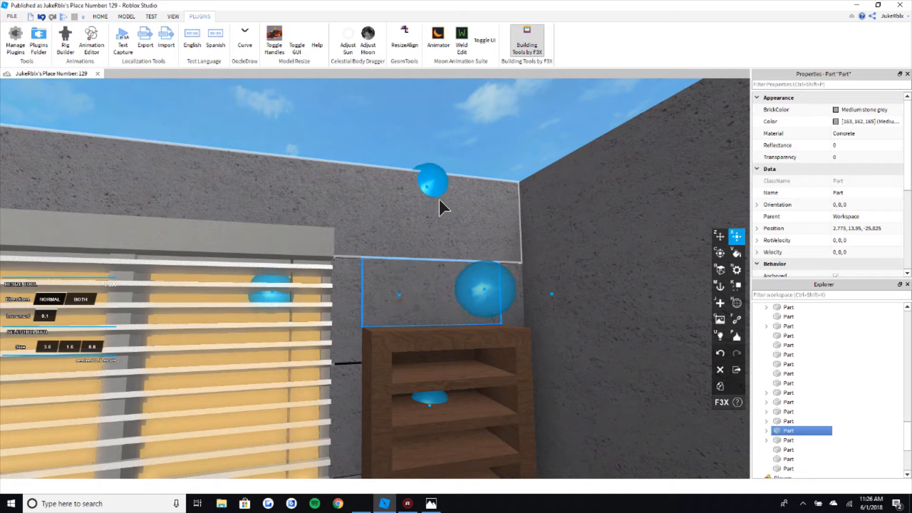
click(385, 146)
key(s)
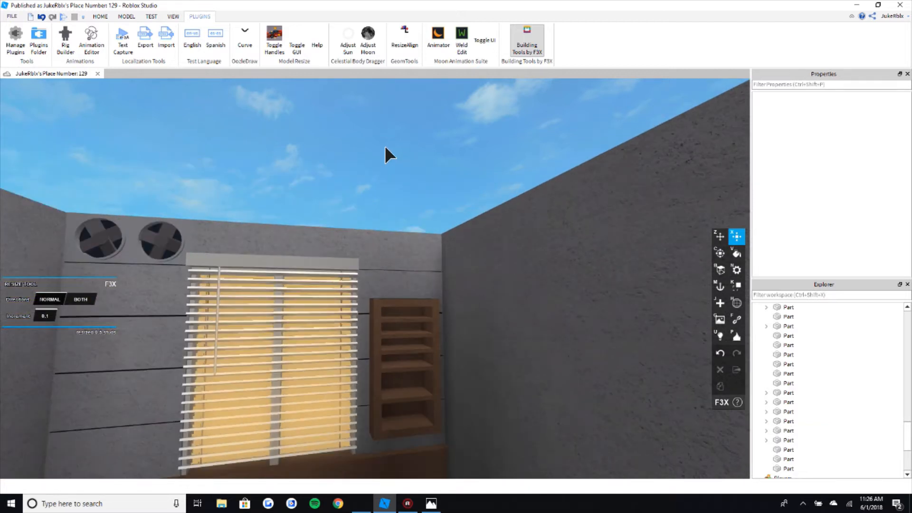
key(s)
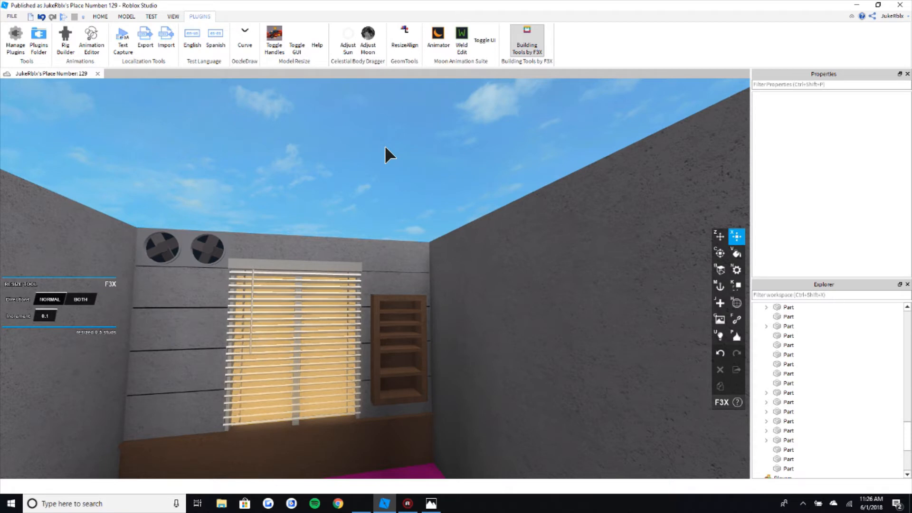
key(s)
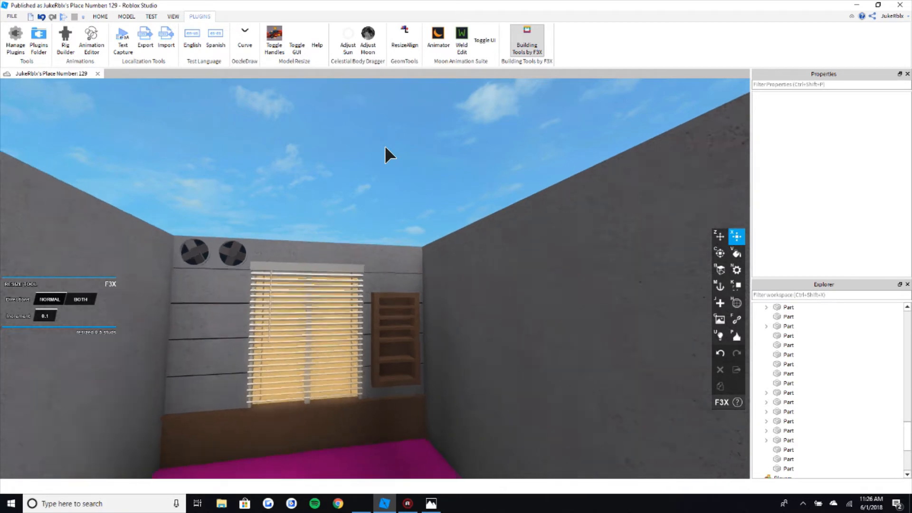
key(w)
key(w)
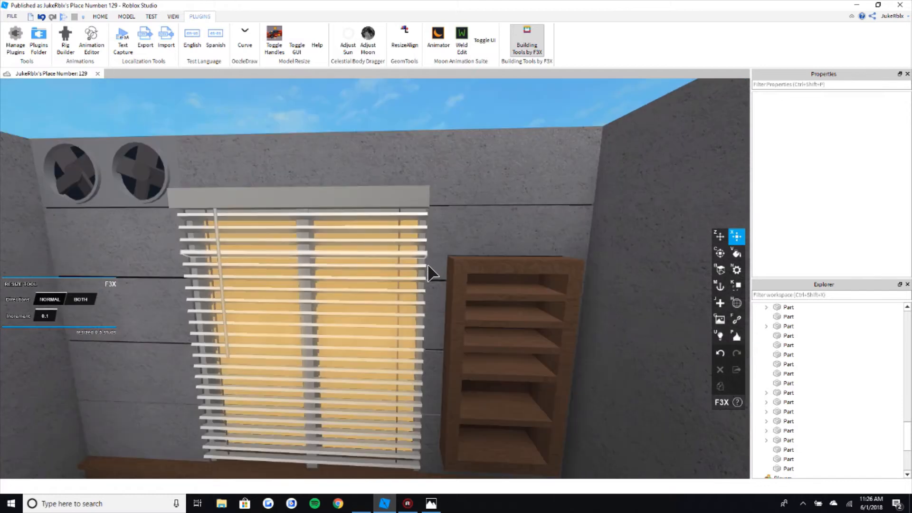
Step: Compare the window wall with the reference picture, then return to the model
scroll(429, 264, down, 3)
right_drag(478, 265, 480, 264)
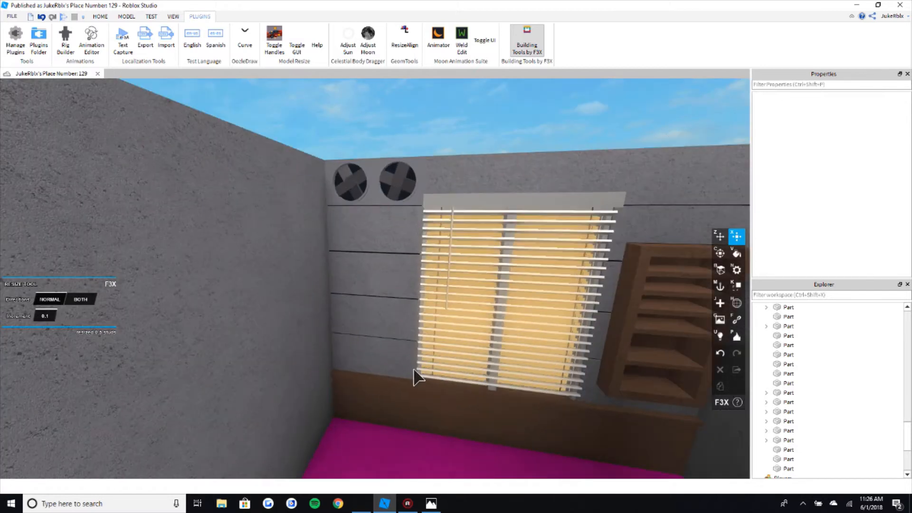
click(432, 504)
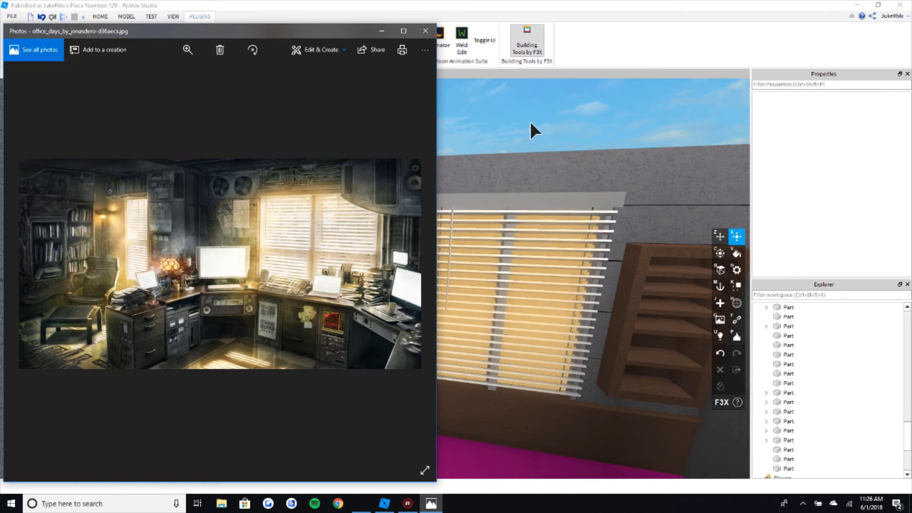
click(529, 122)
Step: Duplicate the brown wood base panel below the window and move the copy out from the wall to Z -24.525
right_drag(518, 224, 533, 367)
key(w)
key(z)
click(472, 328)
right_drag(472, 328, 473, 317)
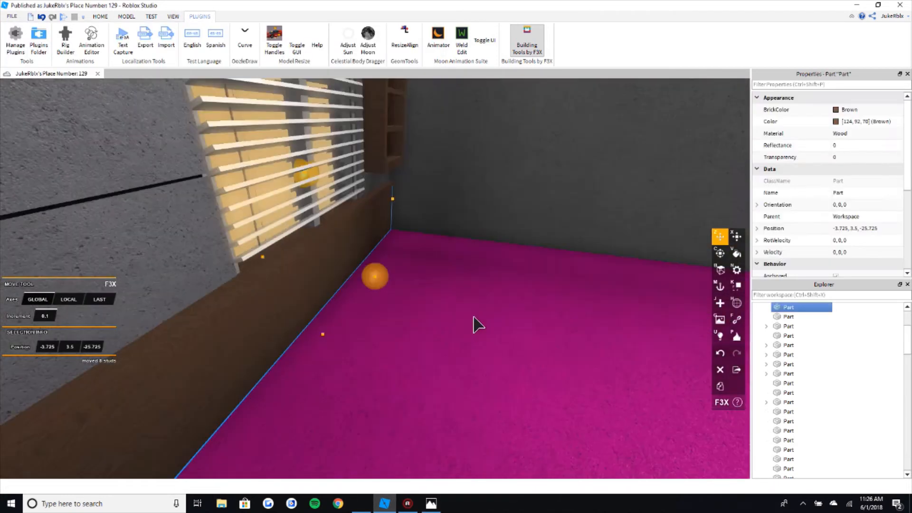
key(ctrl+d)
drag(378, 289, 411, 300)
key(x)
Step: Examine the back wall's fans, window blinds, concrete panels and shelf unit from close up and from a distance
right_drag(414, 299, 350, 249)
click(345, 283)
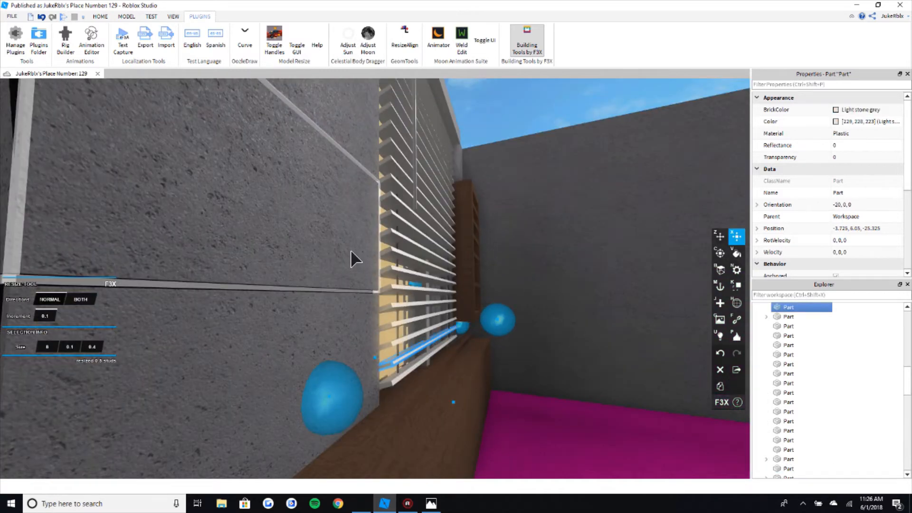
click(422, 193)
click(417, 192)
key(d)
right_drag(422, 192, 422, 191)
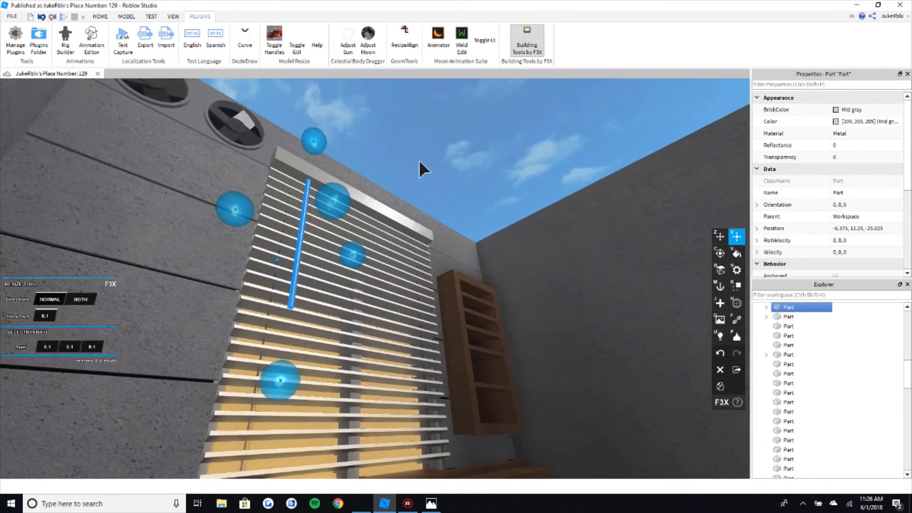
click(366, 191)
right_drag(365, 192, 362, 190)
key(w)
right_drag(389, 253, 388, 252)
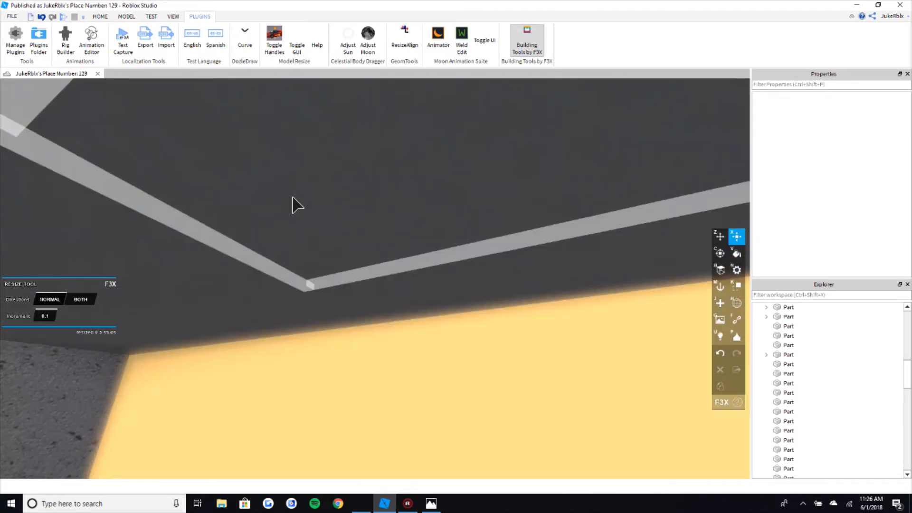
right_drag(292, 198, 297, 199)
key(s)
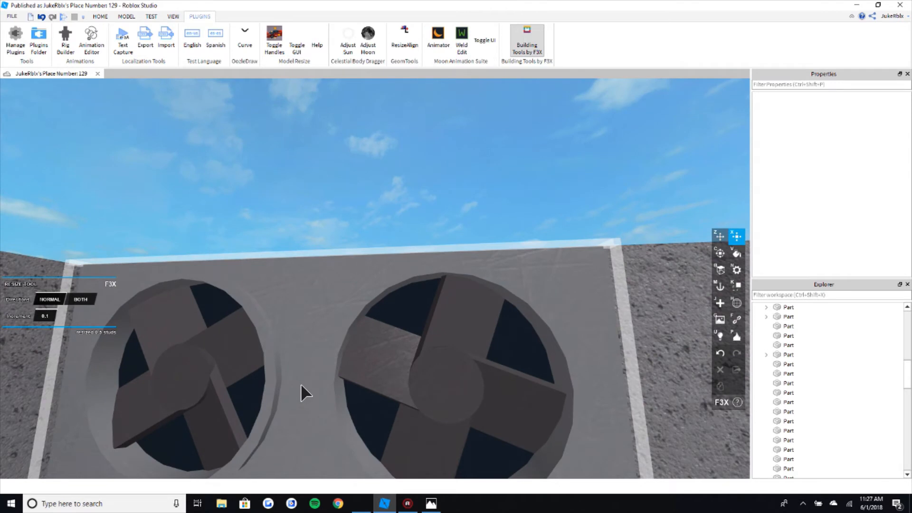
key(s)
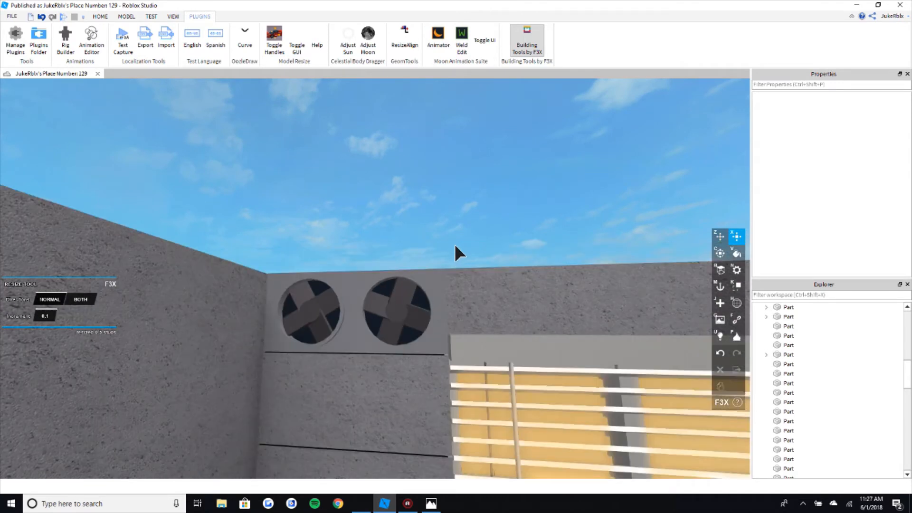
key(s)
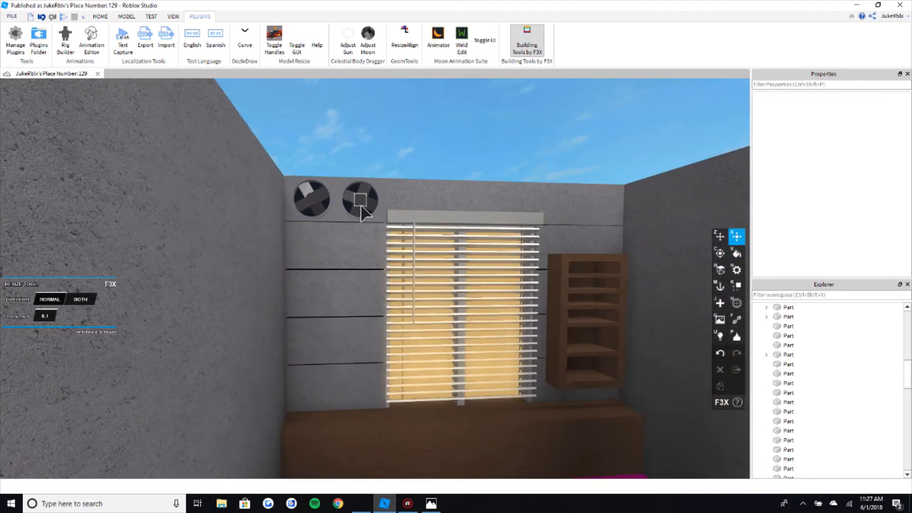
scroll(458, 393, up, 5)
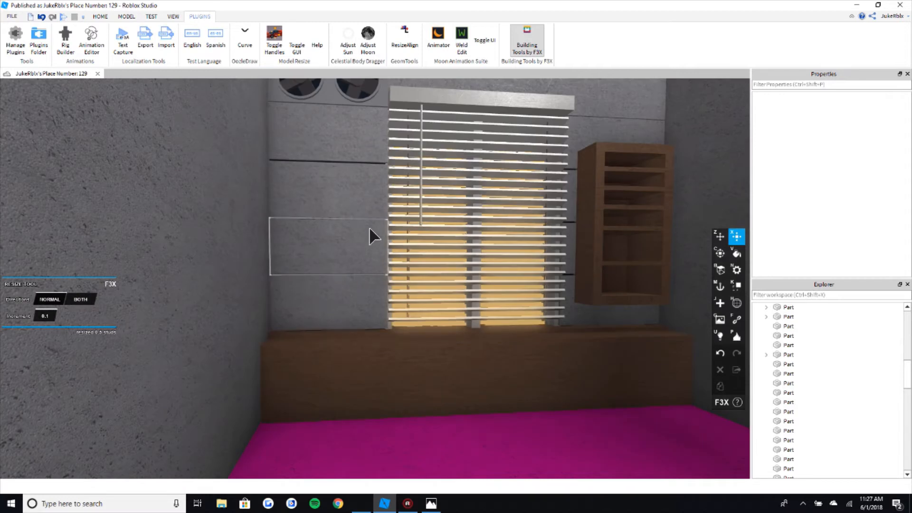
drag(350, 254, 348, 210)
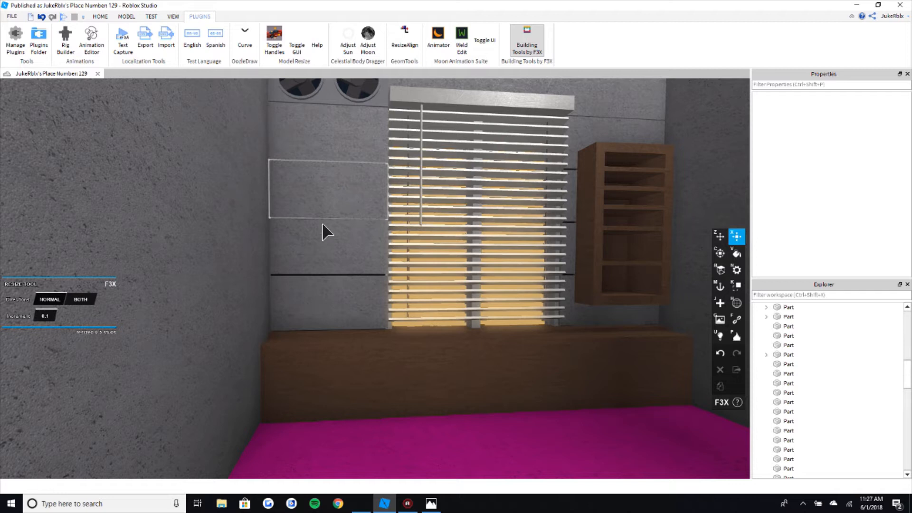
scroll(397, 294, down, 5)
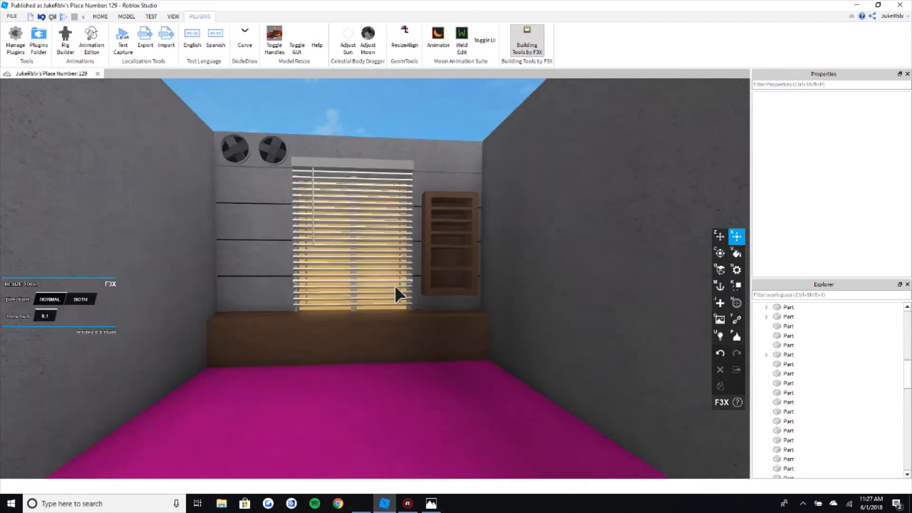
scroll(395, 285, down, 5)
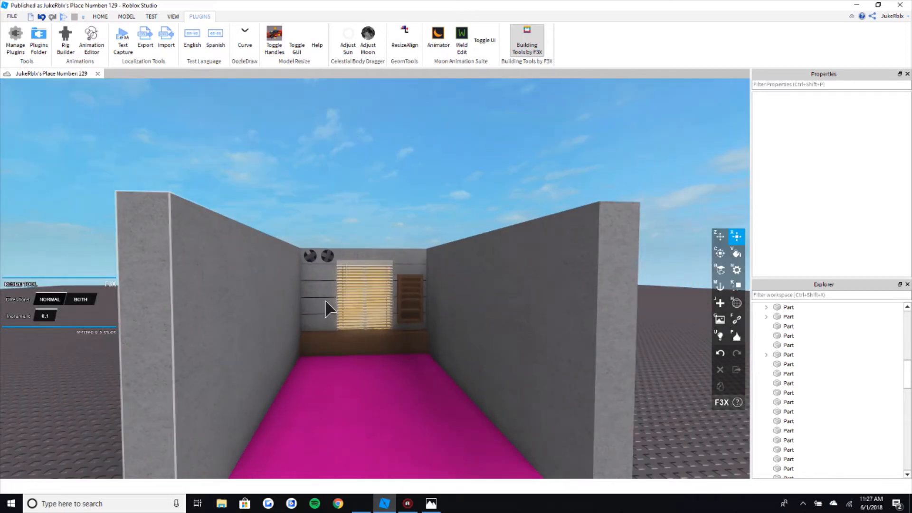
scroll(332, 299, up, 5)
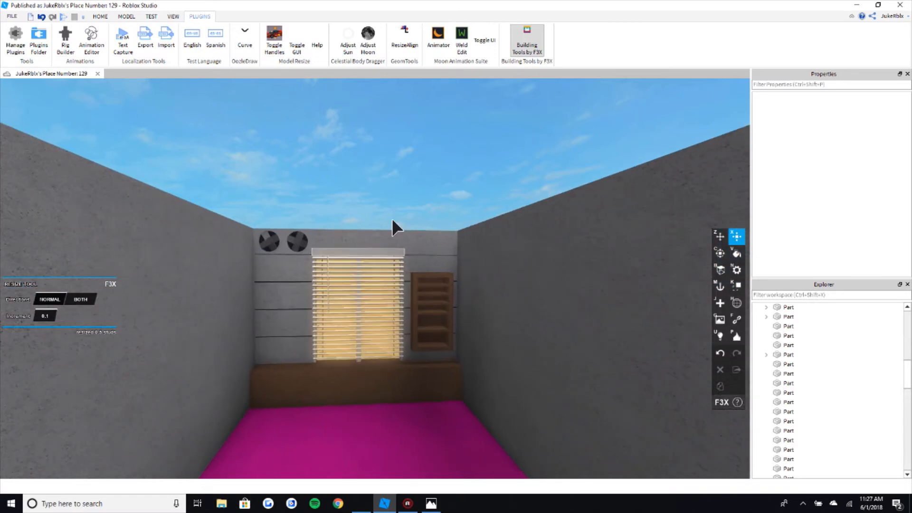
right_drag(393, 220, 393, 218)
click(297, 317)
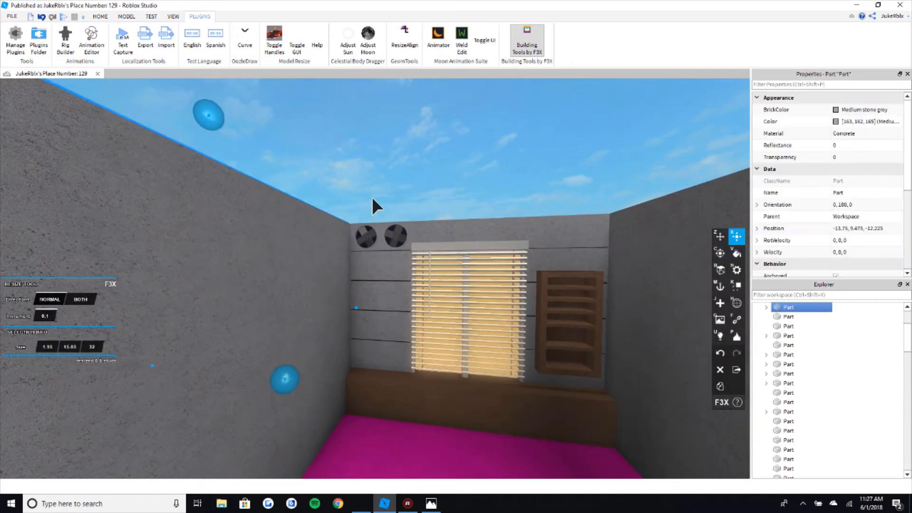
click(372, 197)
scroll(380, 308, down, 3)
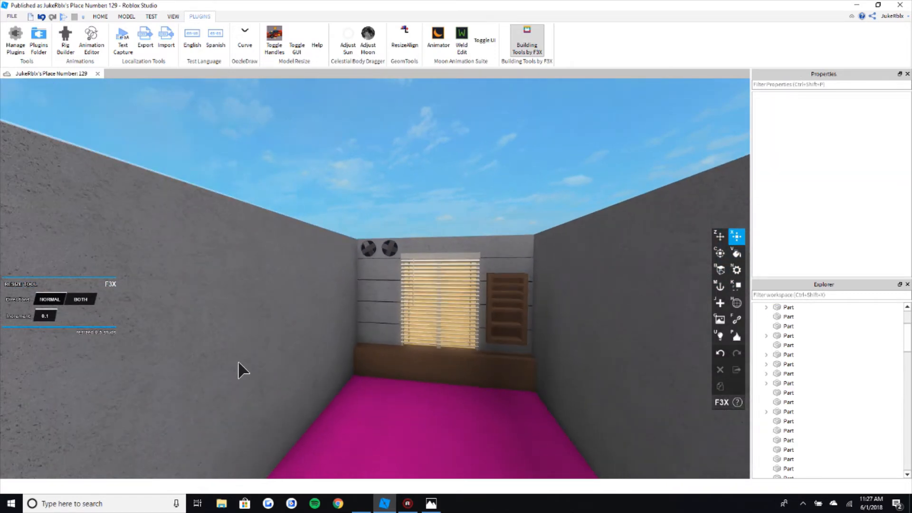
scroll(393, 291, up, 4)
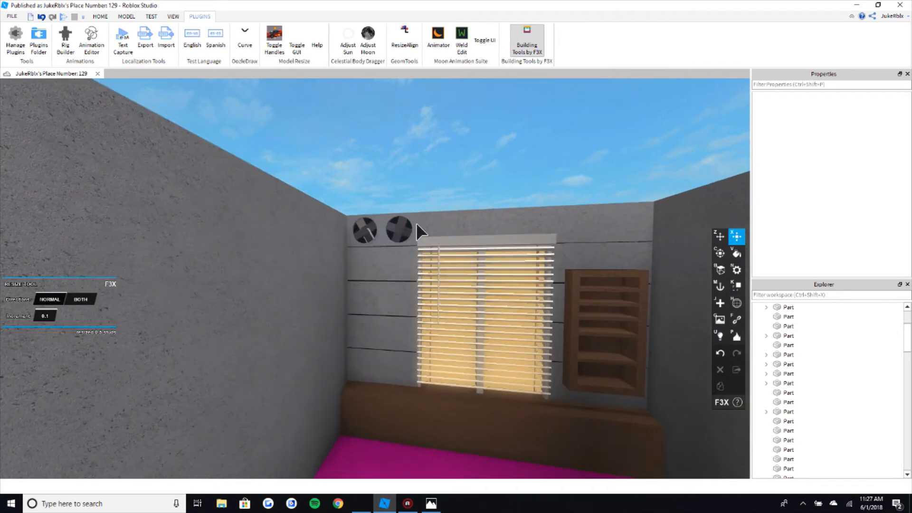
scroll(452, 285, up, 5)
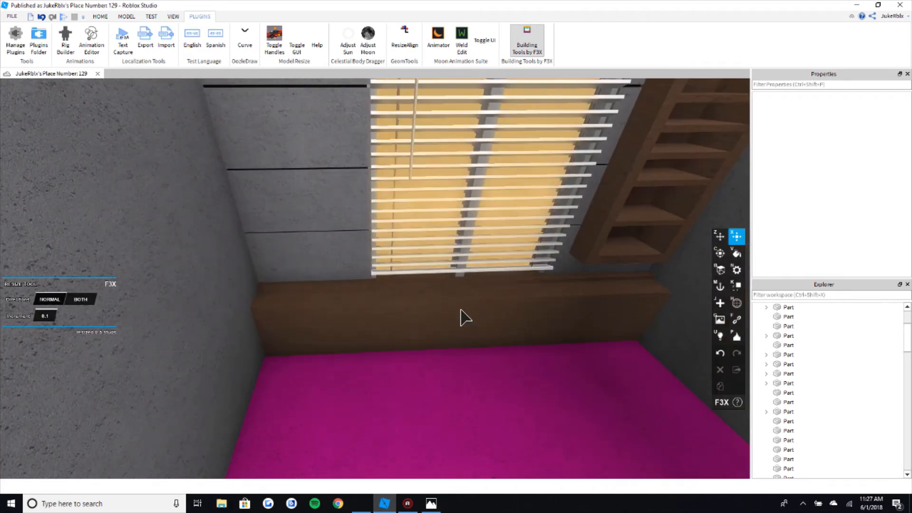
Step: Check the copied brown panel below the window against the reference picture and set its material to Metal
click(463, 315)
right_drag(455, 346, 424, 306)
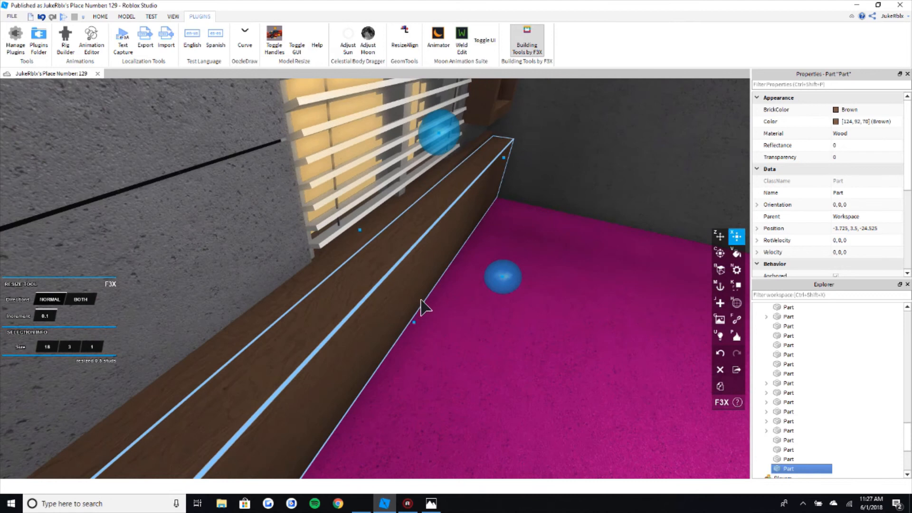
click(431, 505)
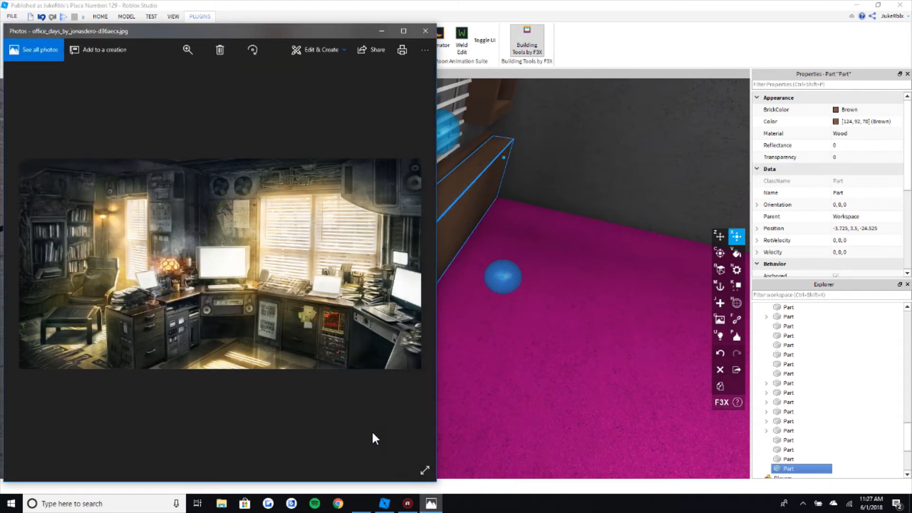
click(489, 2)
right_drag(502, 234, 195, 320)
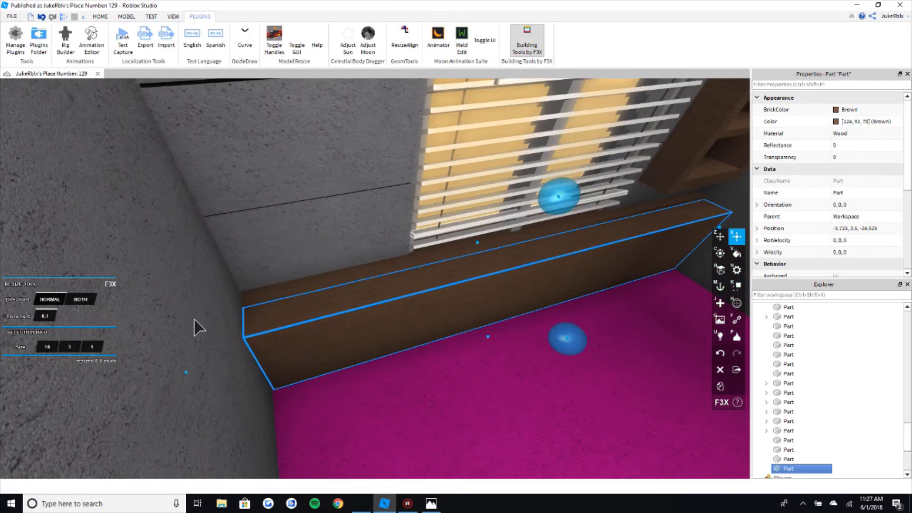
key(v)
key(n)
click(82, 260)
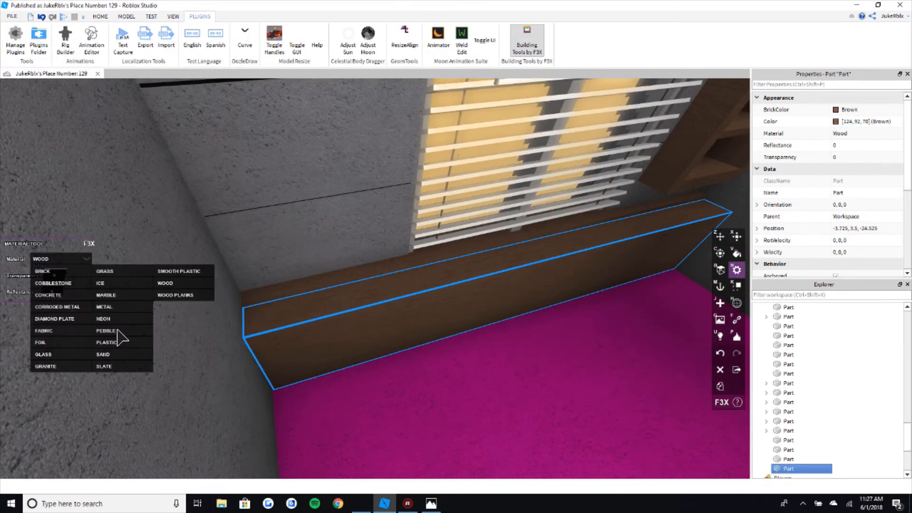
click(104, 306)
Step: Shorten the metal panel equally from both ends to 8 studs long and return resizing to the normal direction
key(x)
key(z)
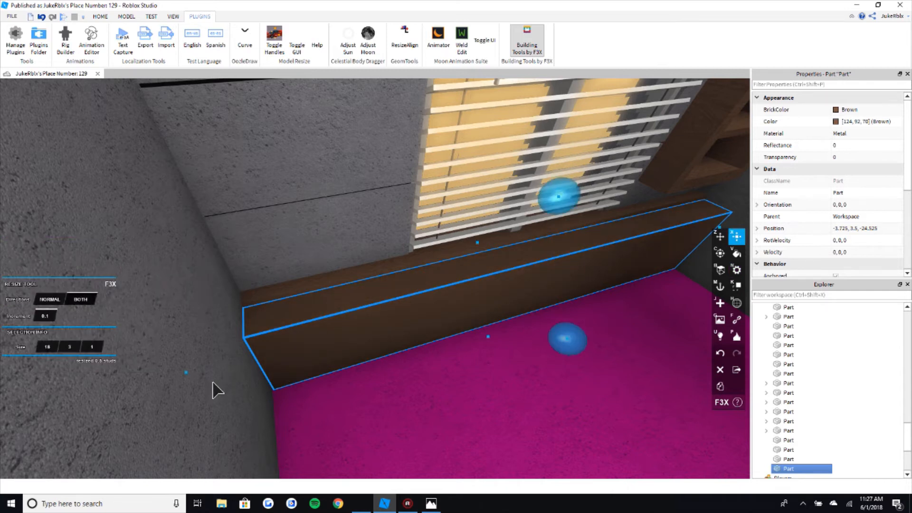
key(d)
drag(193, 381, 282, 363)
key(s)
key(d)
click(60, 302)
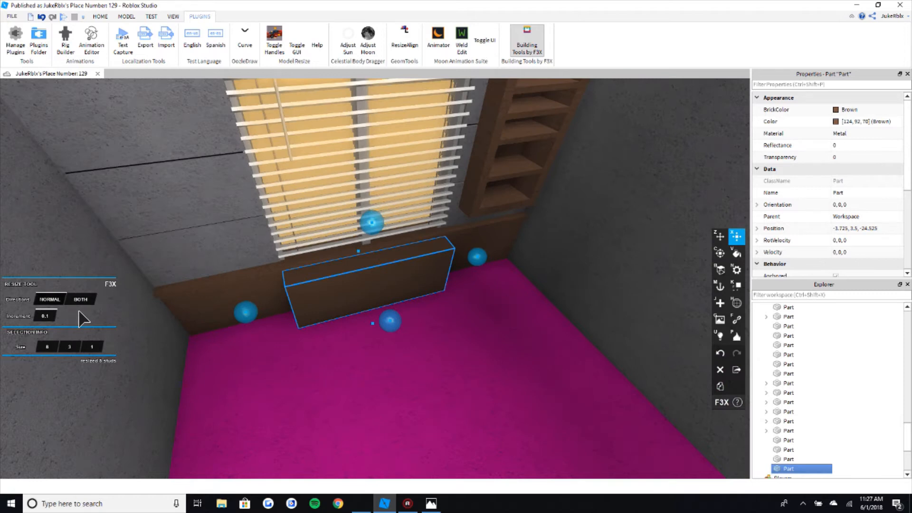
Step: Thin the metal panel to 0.5 studs and move it back against the wood base to Z -24.975
key(w)
key(q)
drag(400, 297, 397, 289)
right_drag(406, 288, 411, 294)
key(z)
drag(444, 258, 432, 261)
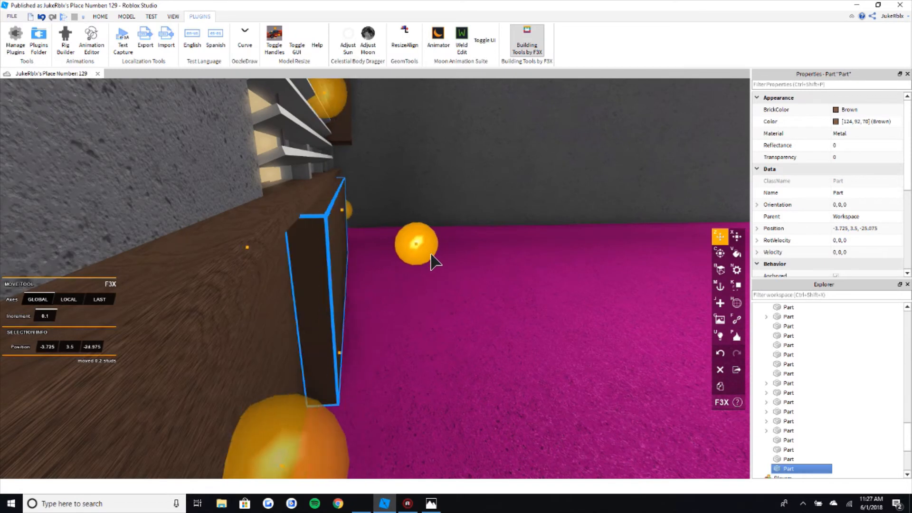
Step: Select the thin wooden ledge above the base panel and check its size and fit with the metal panel
click(287, 222)
scroll(351, 258, down, 2)
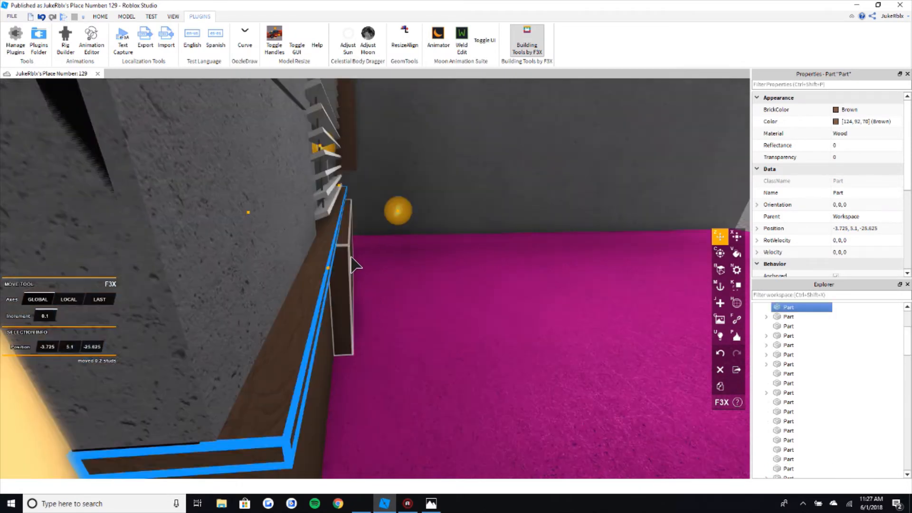
right_drag(351, 265, 352, 264)
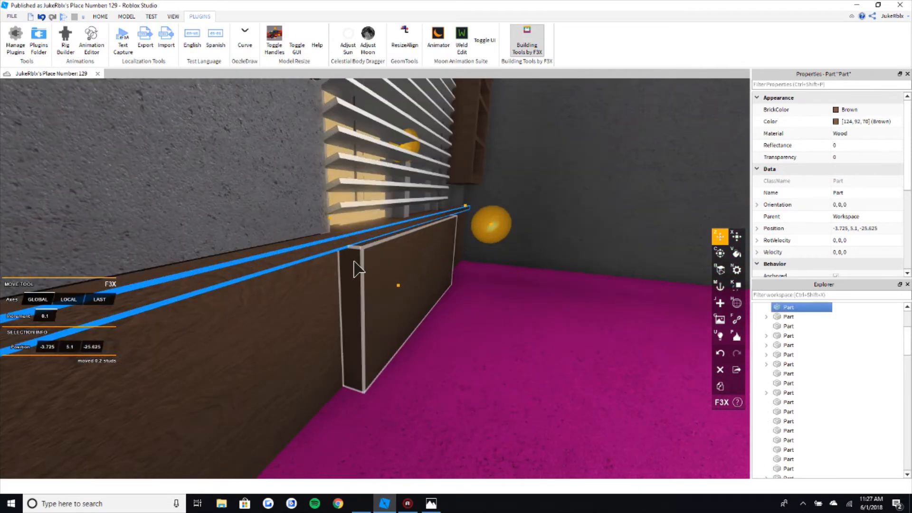
key(x)
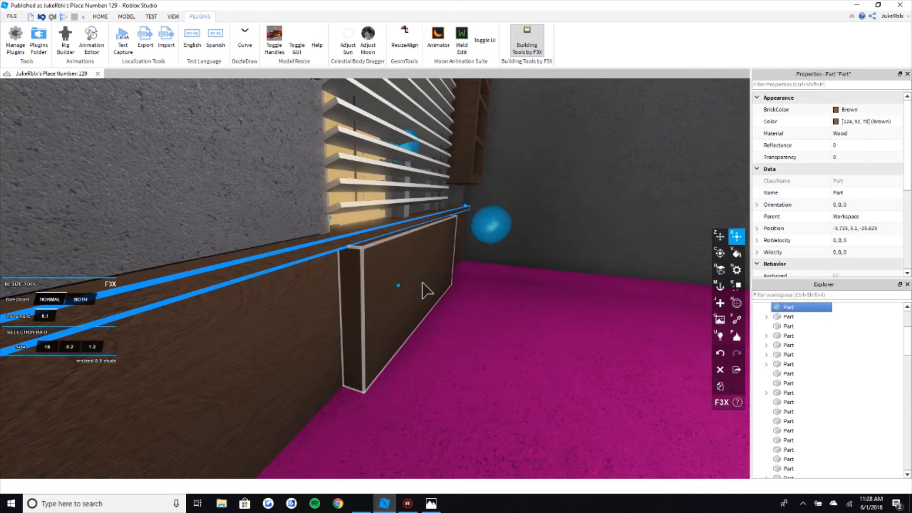
right_drag(422, 282, 514, 328)
scroll(451, 283, down, 3)
Step: Move the metal panel out to Z -24.775 and extend its top edge to make it 3.2 studs tall
click(500, 319)
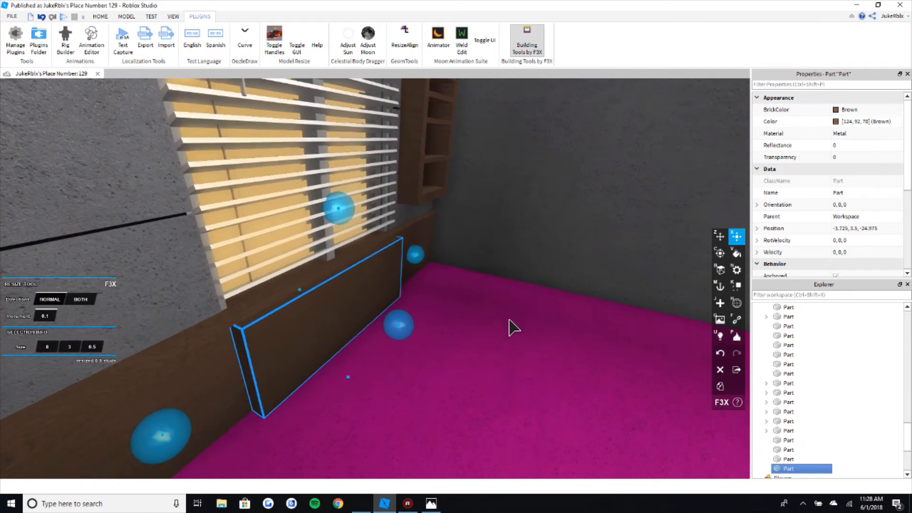
key(z)
drag(408, 340, 411, 339)
key(a)
key(x)
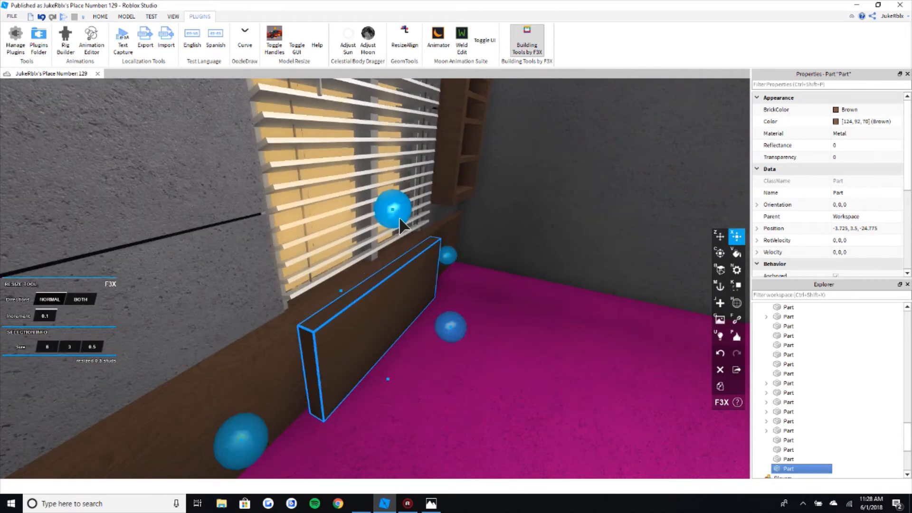
drag(398, 216, 401, 208)
scroll(373, 369, up, 5)
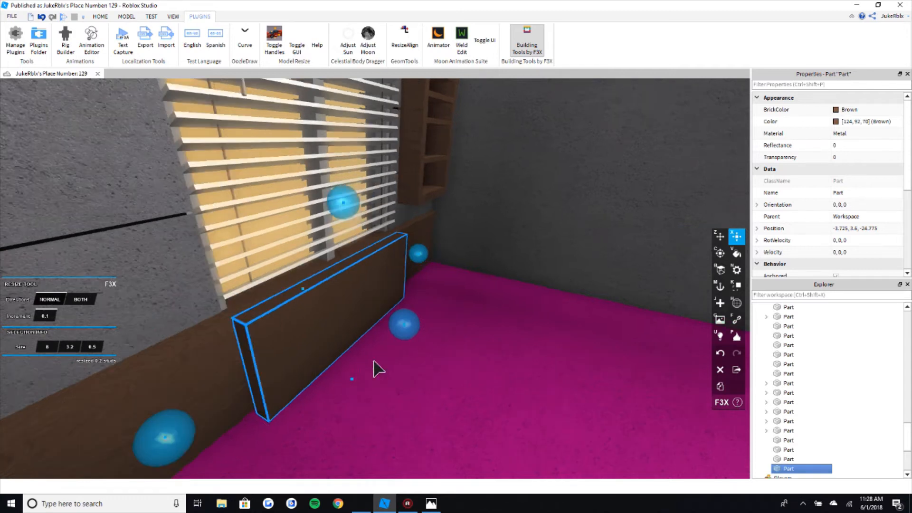
Step: Thin the metal panel from its front face to 0.3 studs and bring up the reference picture
key(z)
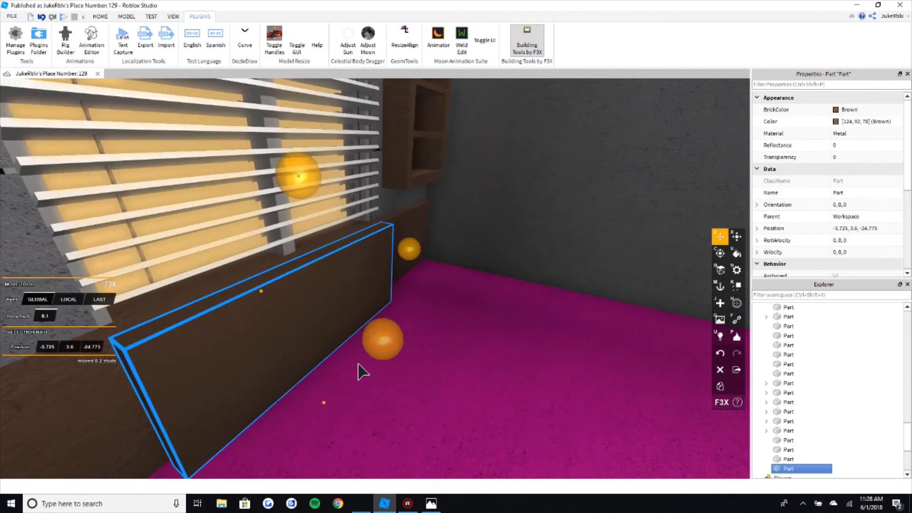
key(d)
right_drag(358, 365, 337, 380)
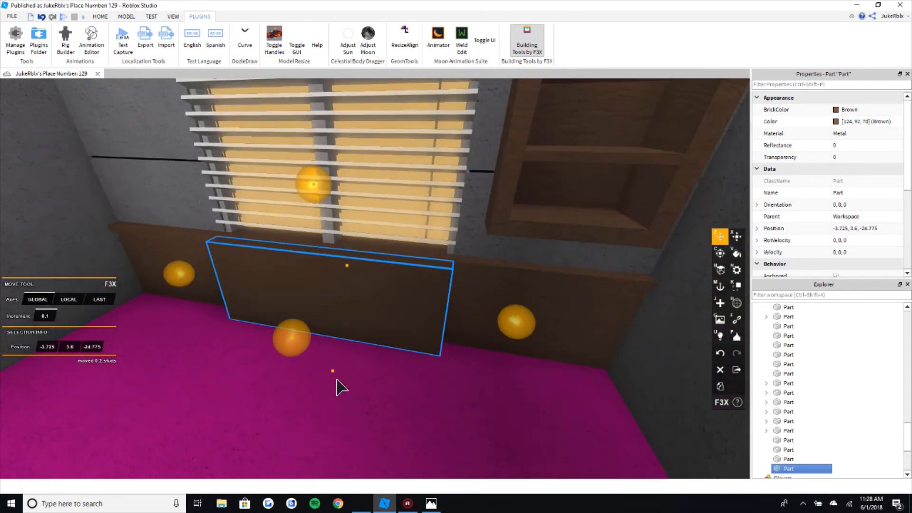
key(x)
drag(293, 335, 298, 331)
right_drag(270, 332, 368, 487)
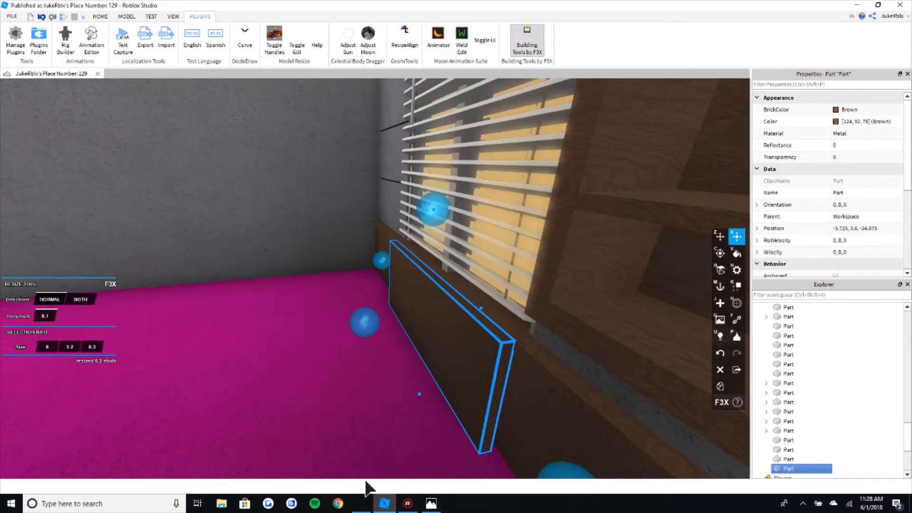
click(439, 506)
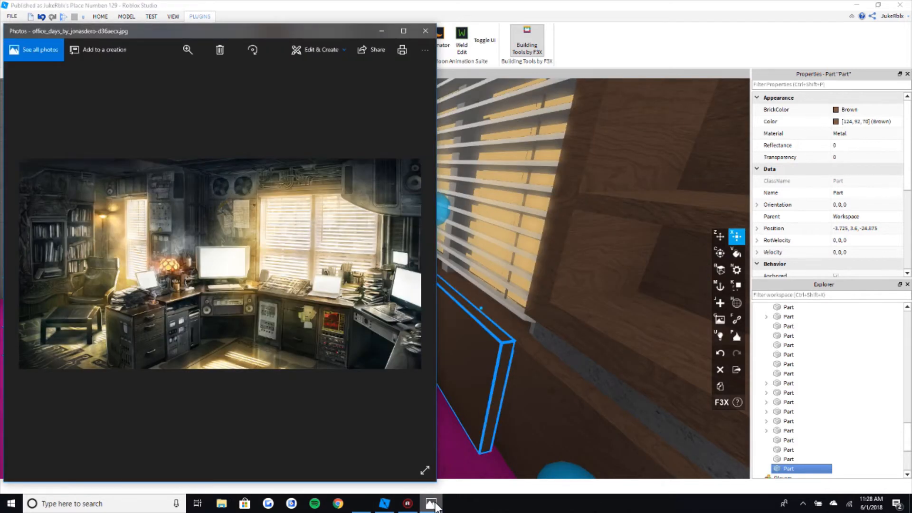
Step: Duplicate the metal panel, move the copy forward to Z -24.475 and narrow it to 0.3 studs at the panel's left end
click(435, 502)
right_drag(467, 396, 451, 387)
key(z)
mouse_move(319, 386)
mouse_down()
mouse_move(322, 394)
mouse_move(334, 385)
mouse_up()
key(x)
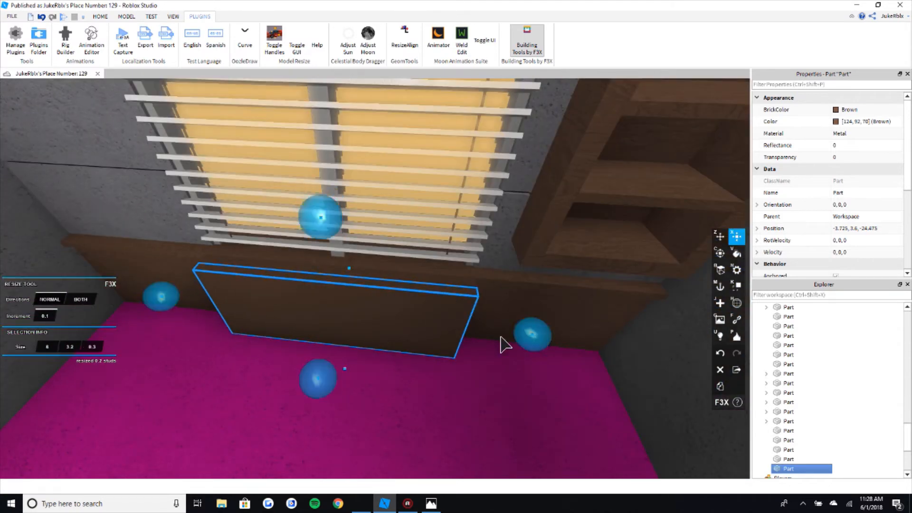
drag(528, 334, 267, 333)
scroll(305, 340, up, 2)
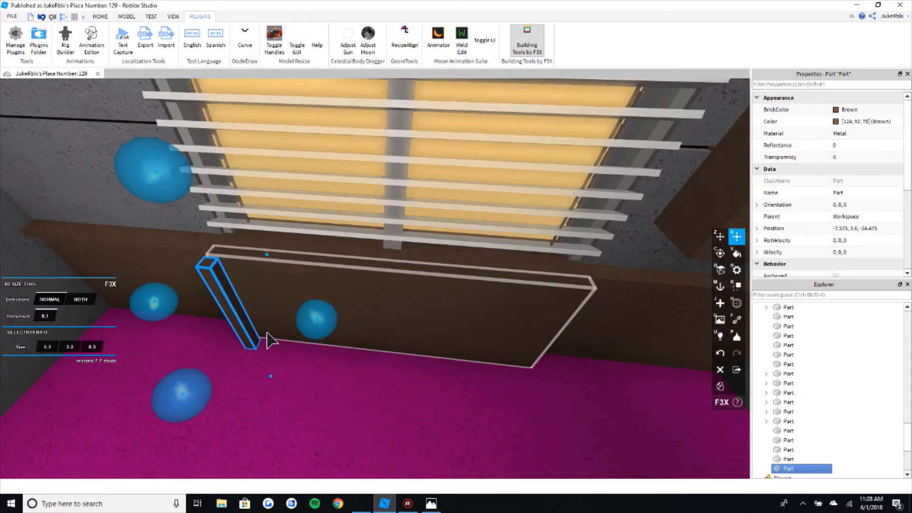
Step: Deepen the narrow end piece to 0.4 studs to meet the panel, and shorten both parts from above to 3 studs tall
drag(269, 265, 280, 261)
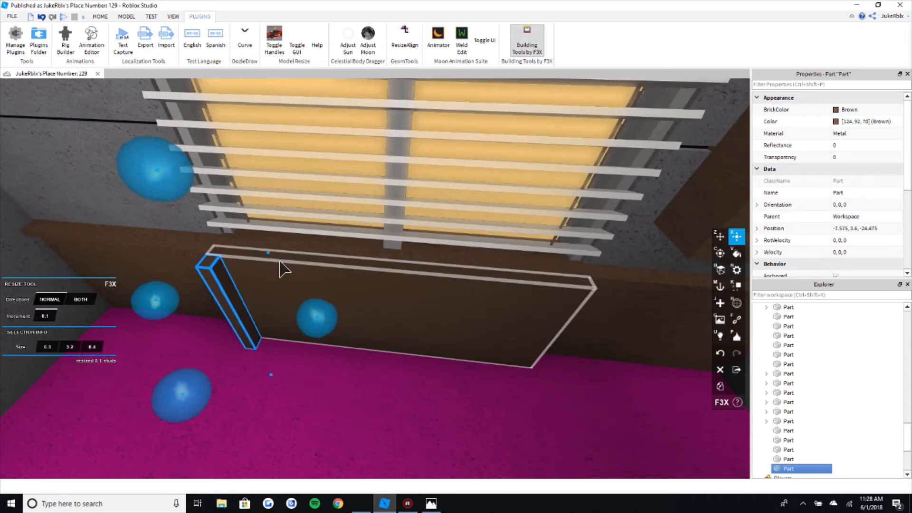
right_drag(412, 303, 407, 295)
shift+click(407, 295)
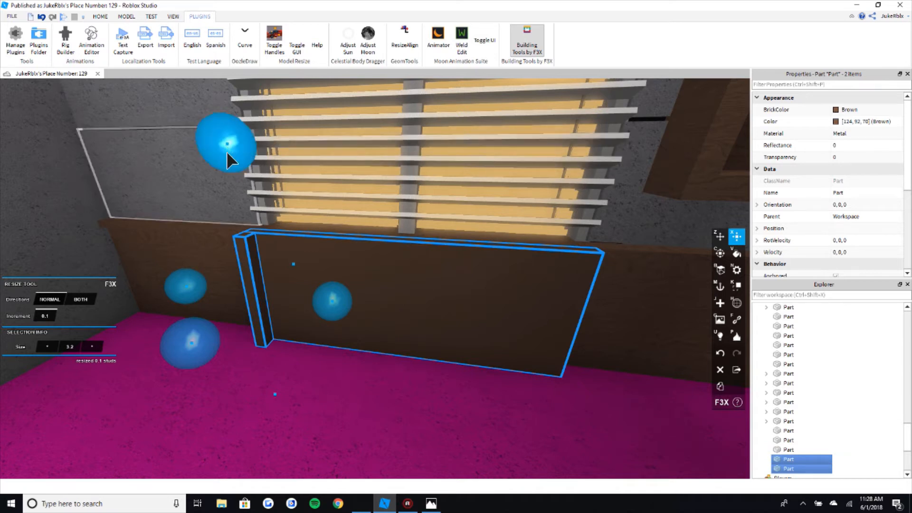
drag(226, 151, 230, 156)
right_drag(352, 289, 372, 259)
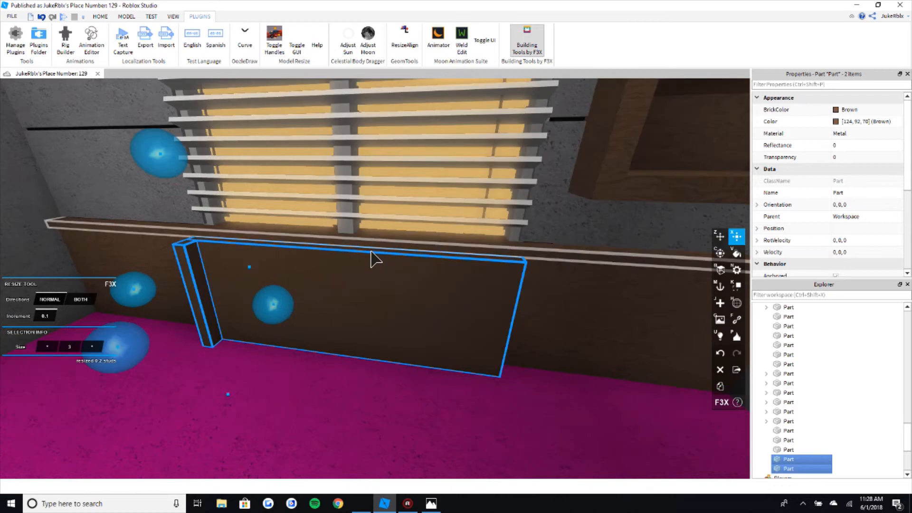
key(a)
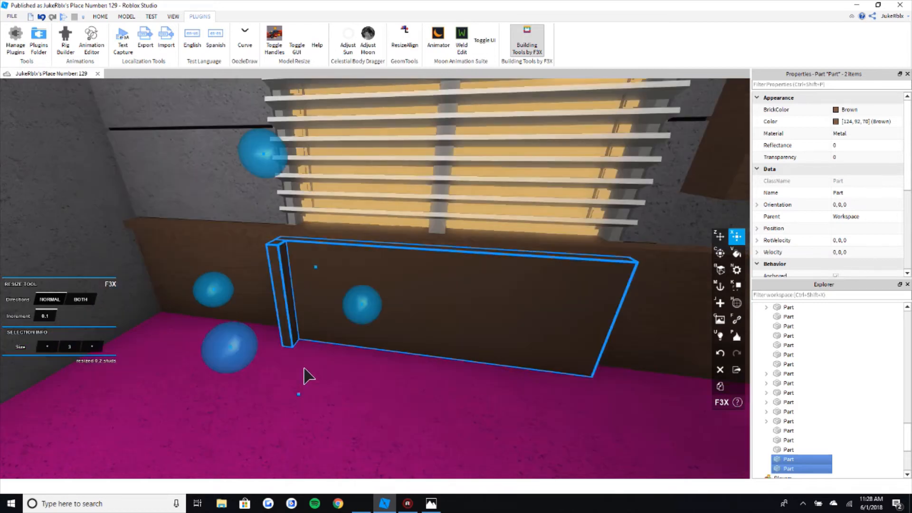
Step: Extend the left end piece forward to 2.4 studs deep and place a copy 7.7 studs away at the panel's right end
click(298, 309)
right_drag(301, 309, 295, 340)
drag(292, 338, 249, 375)
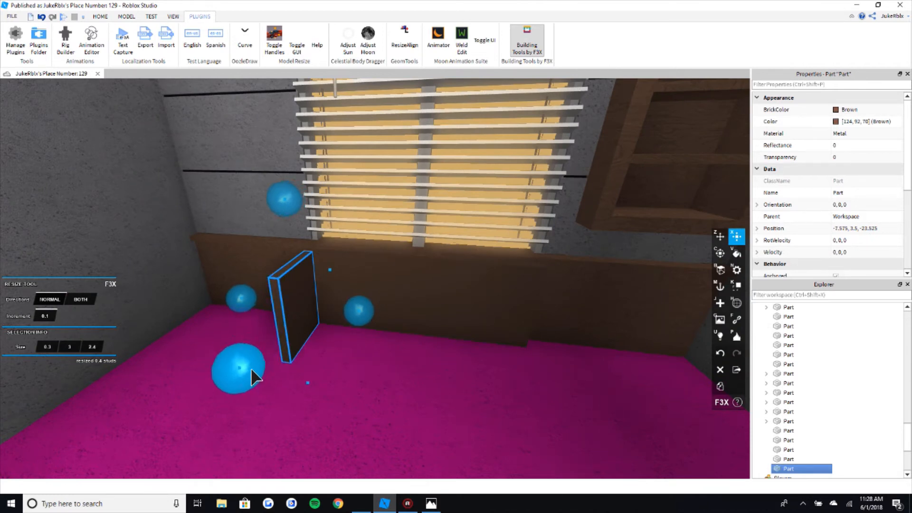
key(z)
drag(366, 322, 650, 364)
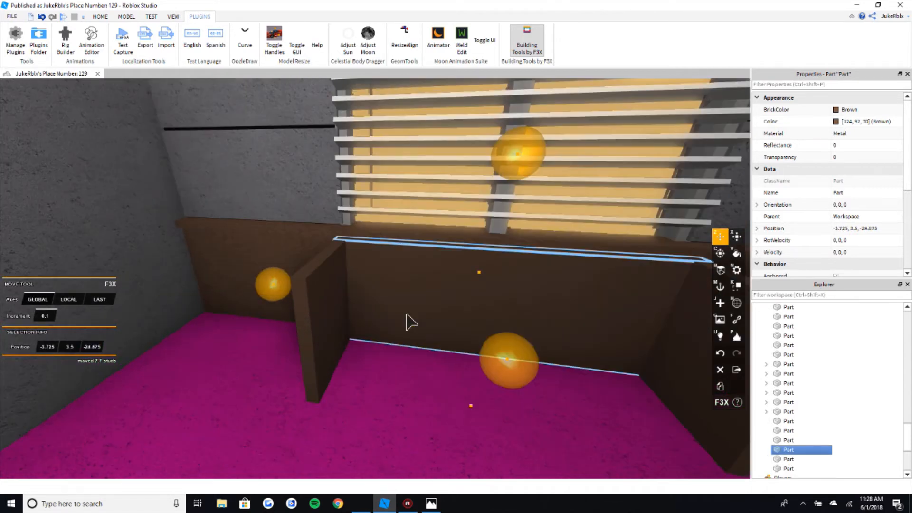
Step: Select the back panel and both end pieces, compare them with the reference picture, and lower their tops to 2.7 studs tall
click(361, 322)
shift+click(328, 314)
scroll(612, 318, down, 1)
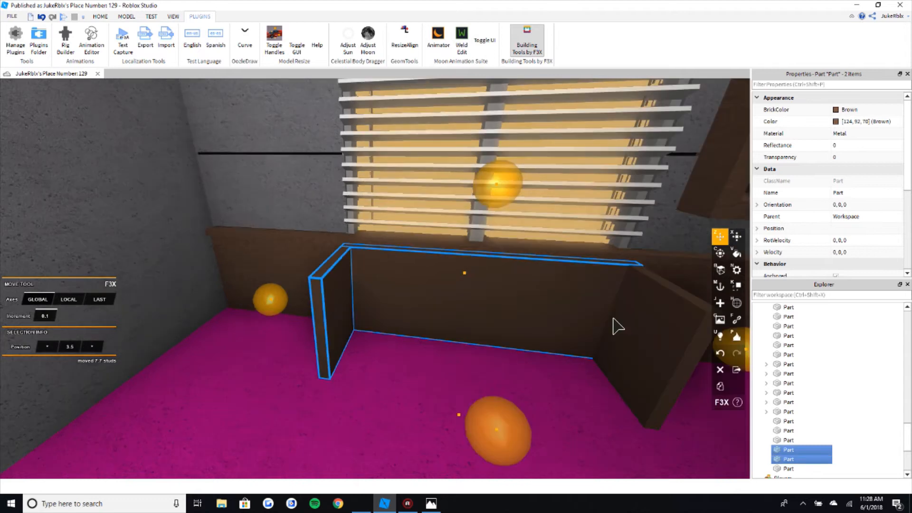
shift+click(640, 326)
key(x)
key(d)
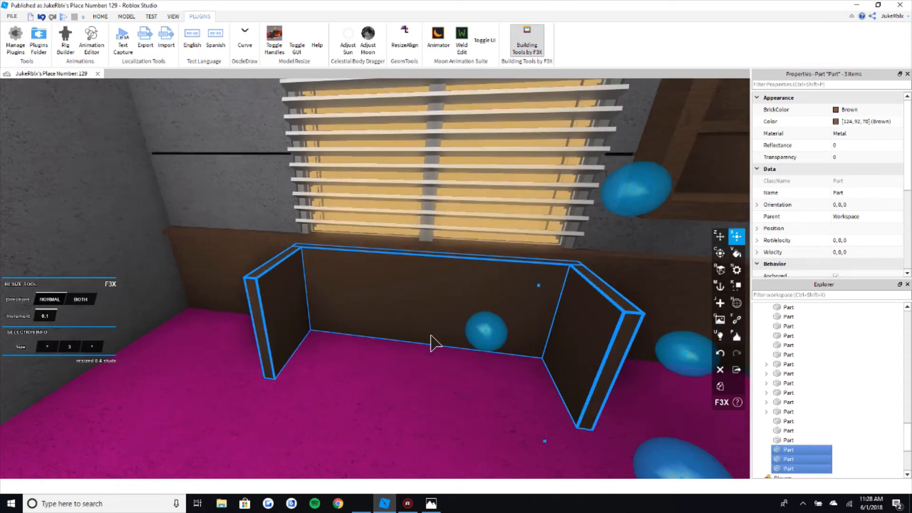
click(431, 503)
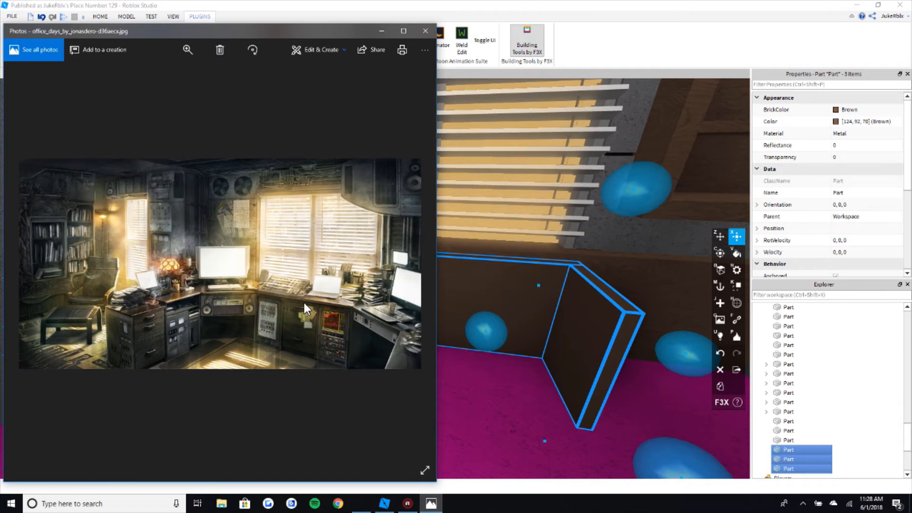
click(501, 17)
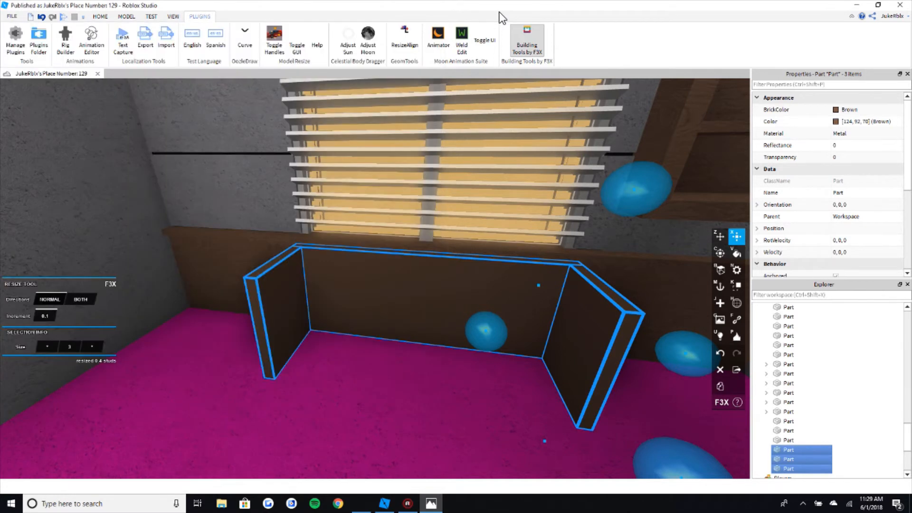
key(KP_2)
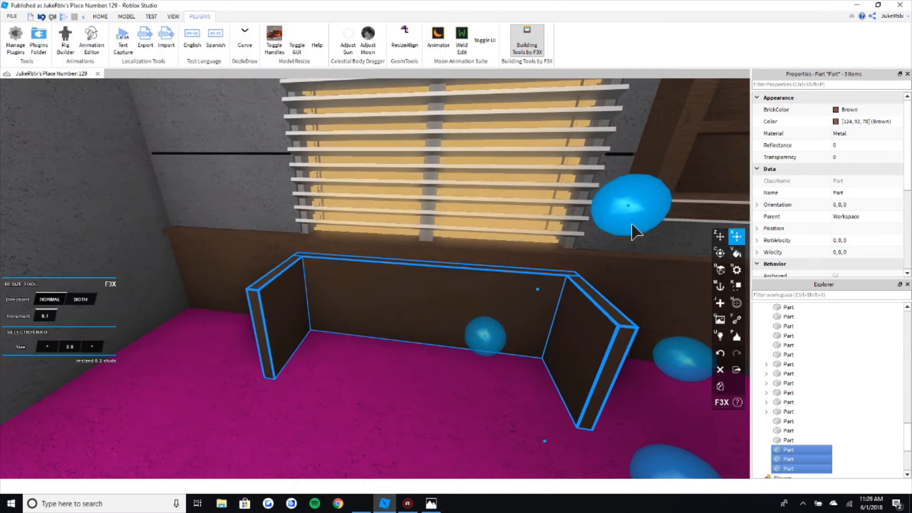
key(KP_2)
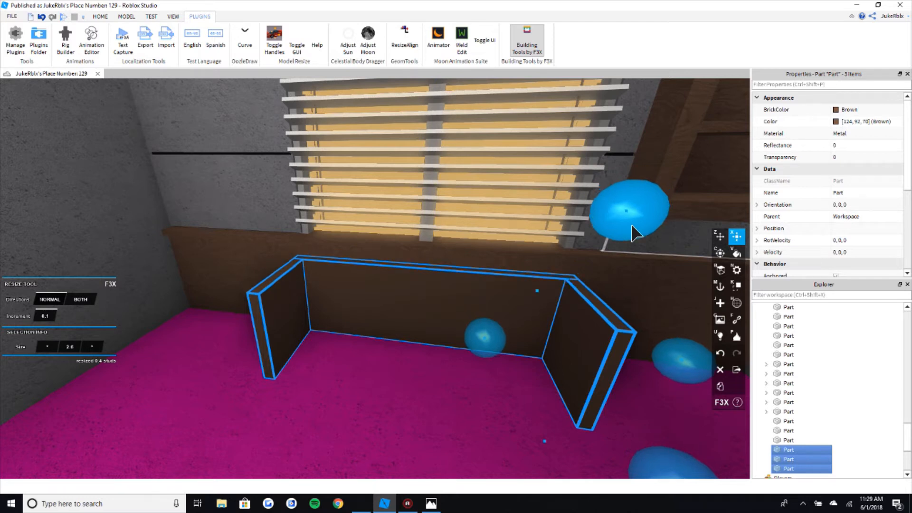
drag(631, 221, 632, 218)
Step: Duplicate the left desk leg and reshape the copy into a desktop on the legs, 8 studs wide and 0.3 studs thick
key(z)
click(369, 362)
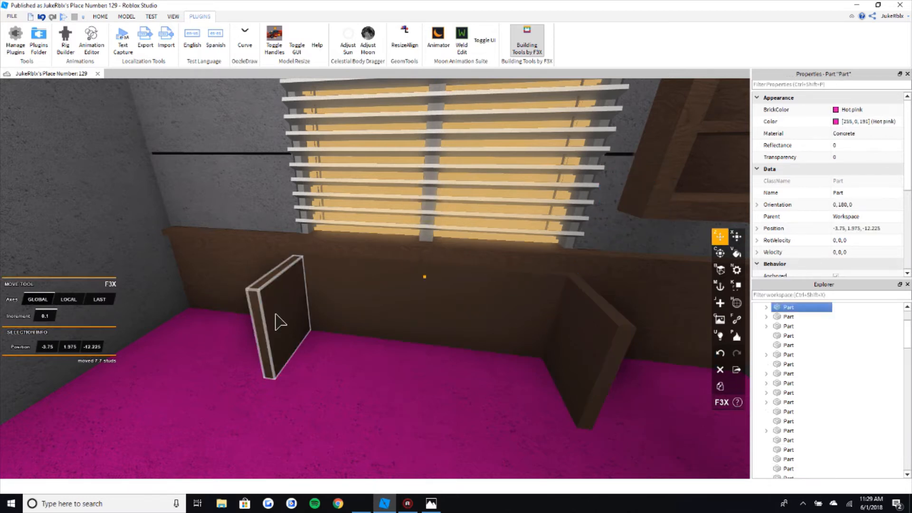
click(277, 313)
key(shift+c)
key(s)
mouse_move(275, 196)
mouse_down()
mouse_move(280, 131)
mouse_move(299, 237)
mouse_move(288, 198)
mouse_up()
key(x)
scroll(351, 284, up, 1)
key(d)
drag(370, 277, 606, 303)
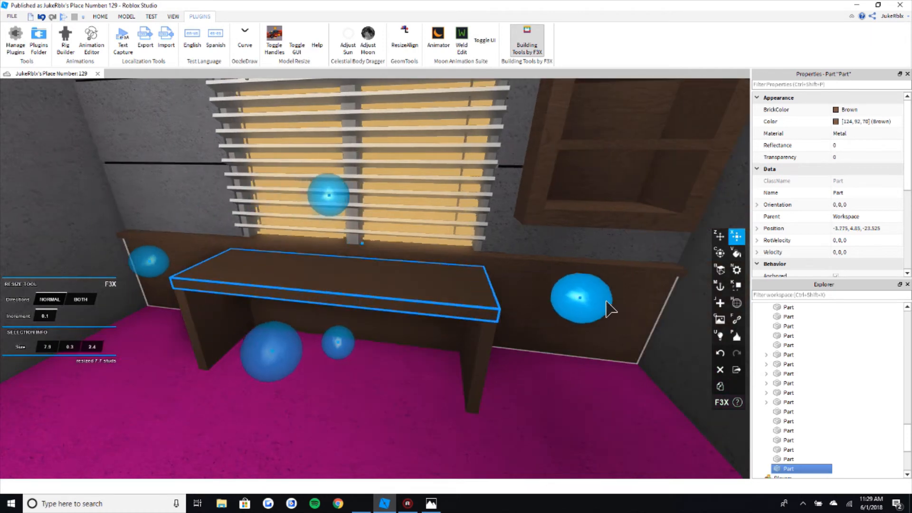
key(d)
Step: Extend the desktop's rear edge to the wooden wall base, making it 2.7 studs deep
right_drag(528, 272, 401, 224)
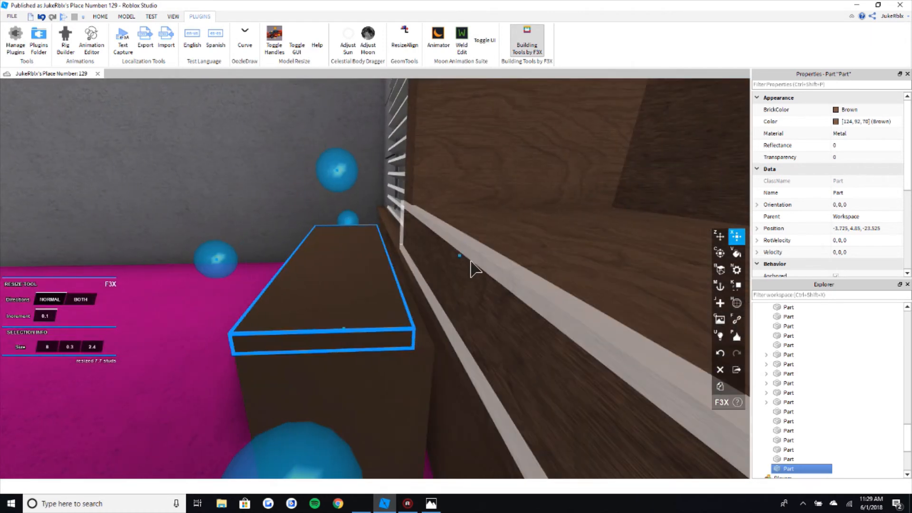
drag(471, 261, 481, 263)
key(a)
right_drag(481, 263, 485, 261)
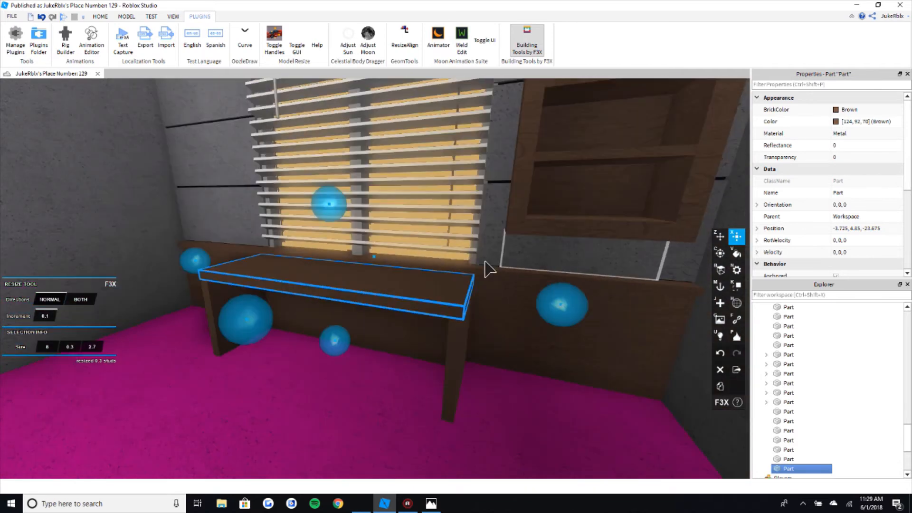
key(a)
key(s)
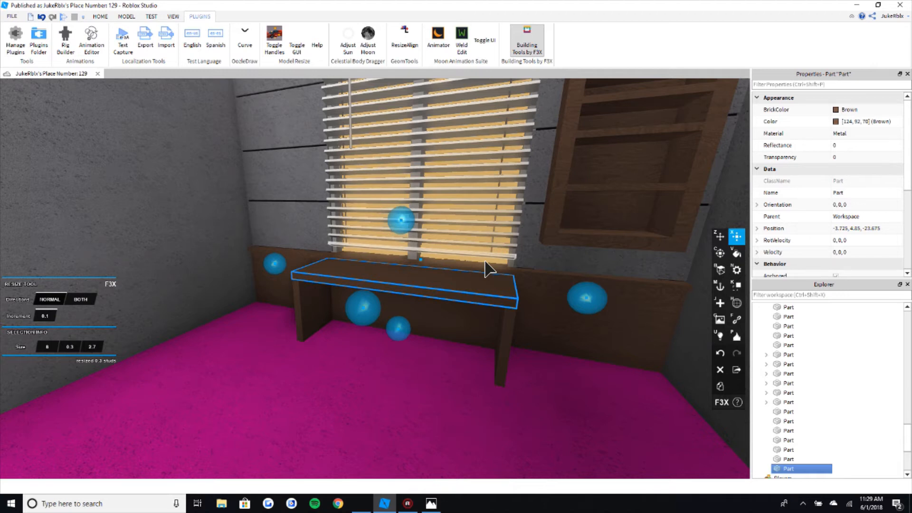
Step: Inspect the blinds above the desk and how the desktop meets the left leg
scroll(485, 269, up, 3)
scroll(424, 297, up, 3)
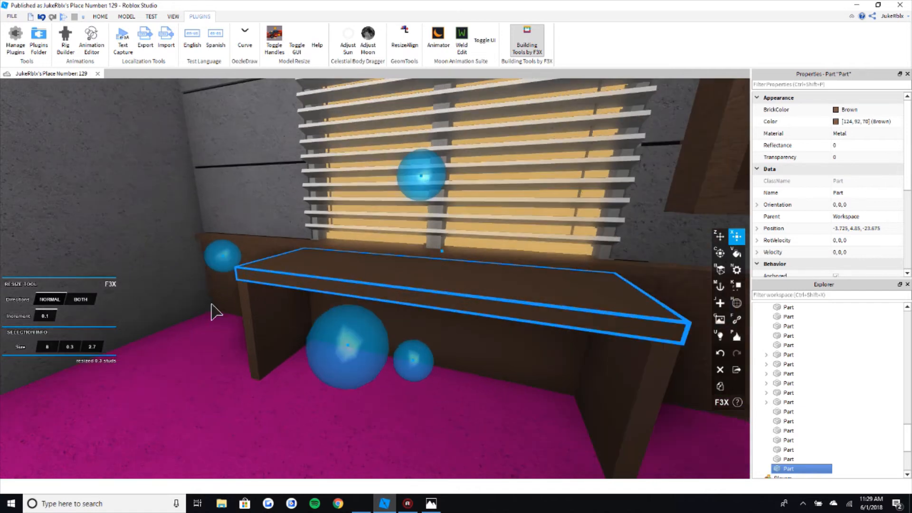
scroll(260, 303, up, 2)
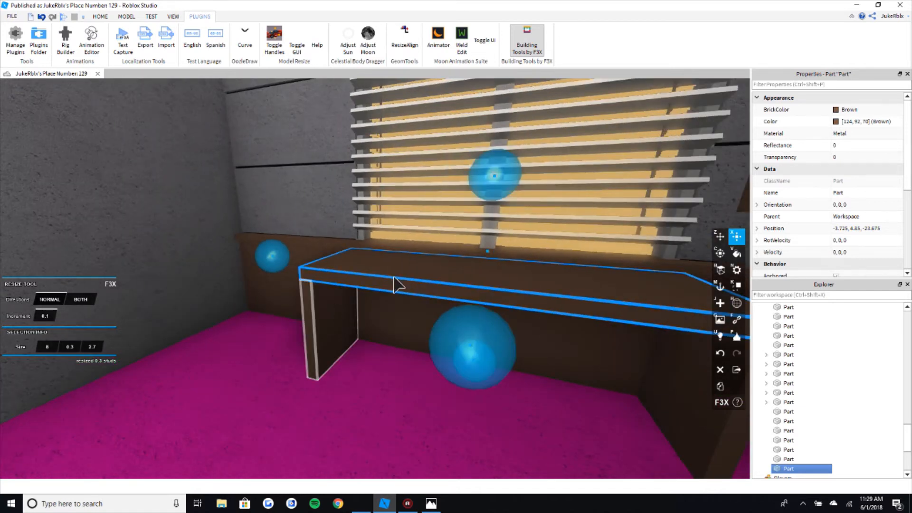
right_drag(394, 277, 397, 169)
scroll(397, 169, down, 2)
click(344, 109)
scroll(356, 425, up, 2)
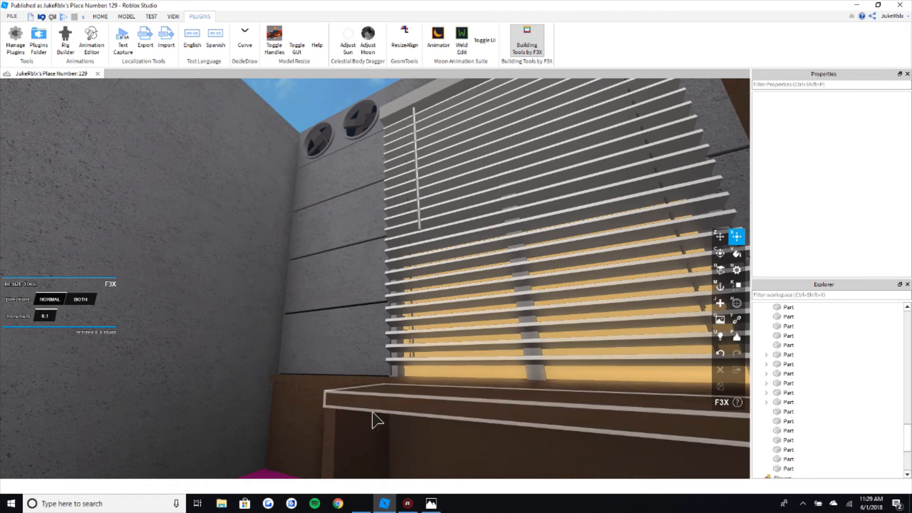
right_drag(338, 412, 413, 358)
scroll(340, 412, down, 2)
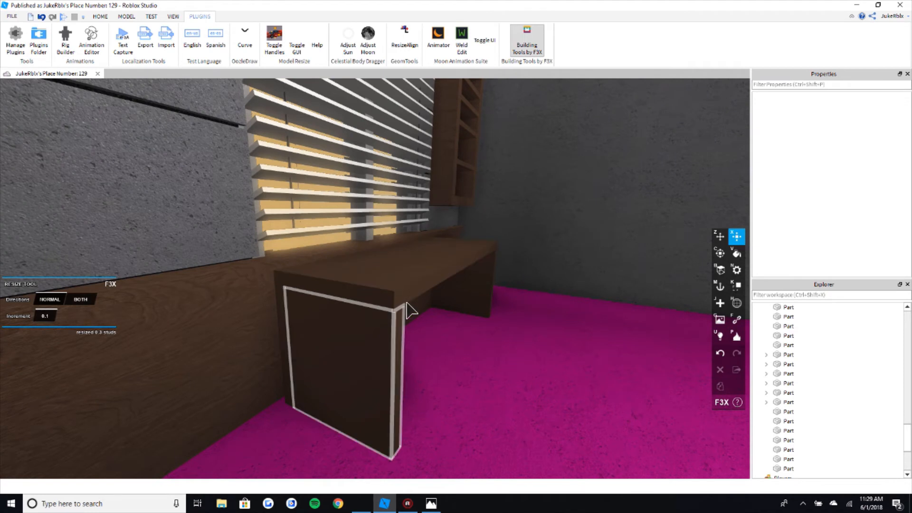
Step: Widen the desktop on both ends to 8.2 studs and extend its front edge by 0.1 studs
click(379, 308)
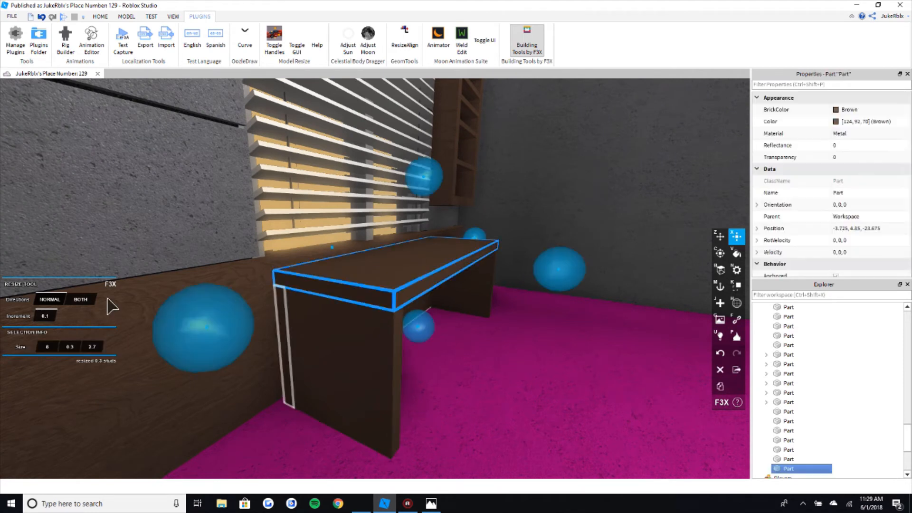
click(81, 299)
drag(223, 333, 113, 305)
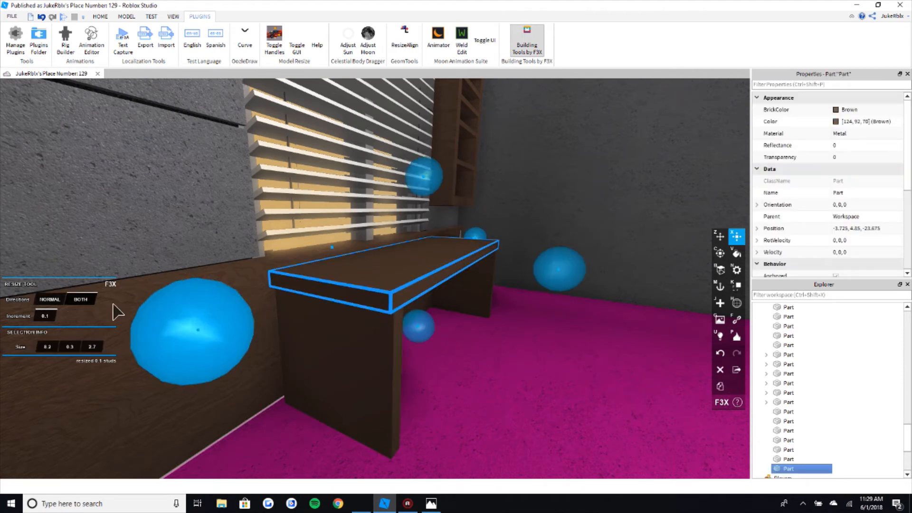
drag(574, 291, 563, 285)
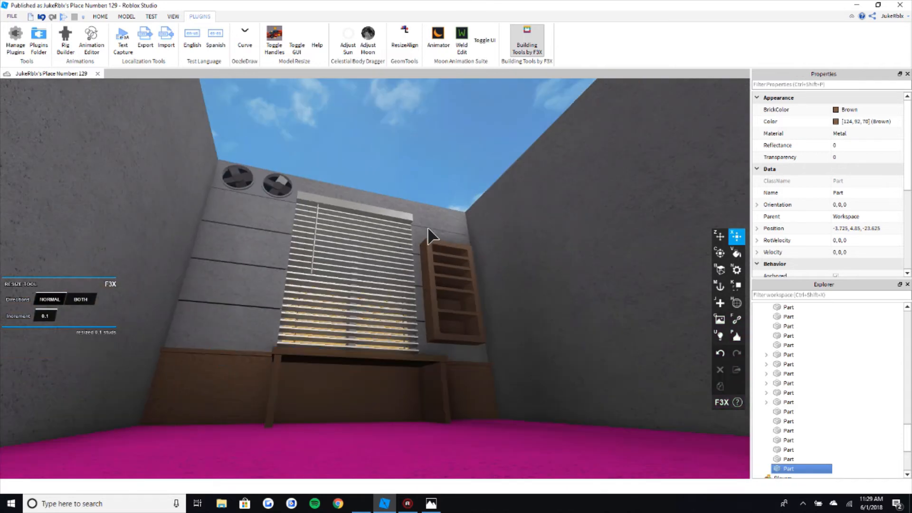
Step: View the desk from around the room and compare it with the reference picture
key(w)
right_drag(443, 277, 442, 275)
key(s)
right_drag(505, 392, 504, 392)
key(d)
key(a)
click(431, 504)
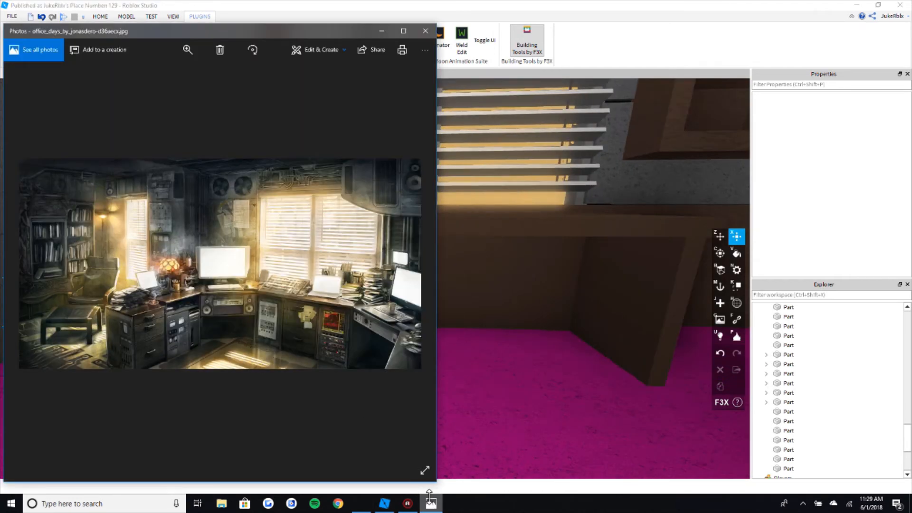
click(384, 503)
Step: Duplicate the left desk leg and widen the copy into a 7.4-stud block filling the space between the legs
click(275, 315)
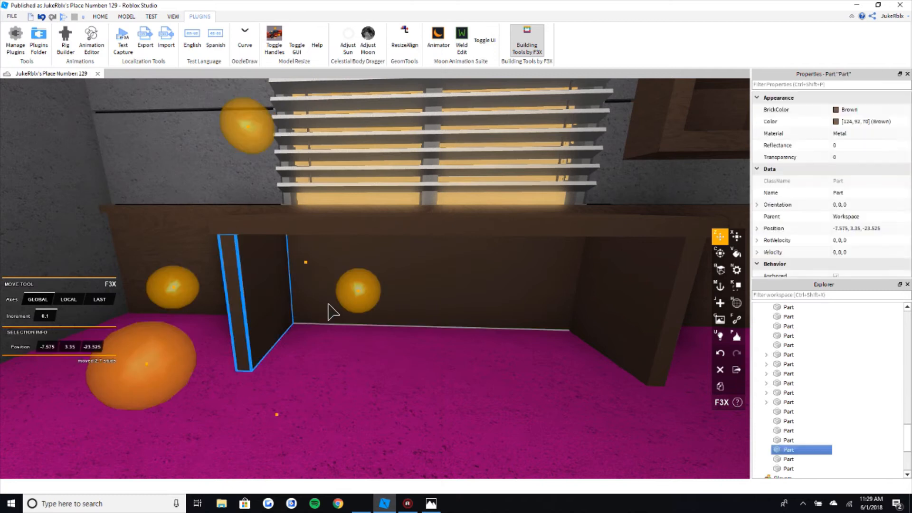
drag(390, 306, 549, 315)
key(x)
key(s)
key(d)
scroll(549, 316, down, 2)
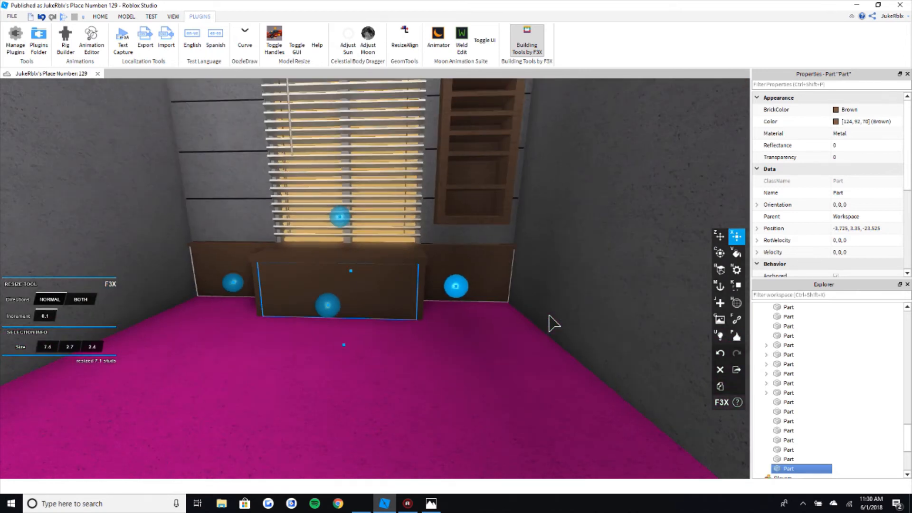
Step: Narrow the block under the desk equally from both sides to 3 studs wide
key(Return)
key(w)
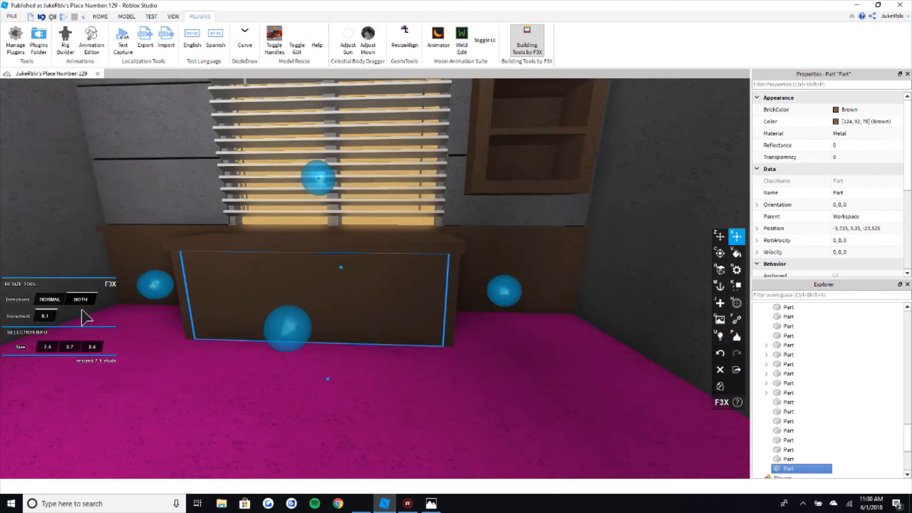
key(a)
drag(576, 291, 503, 301)
key(a)
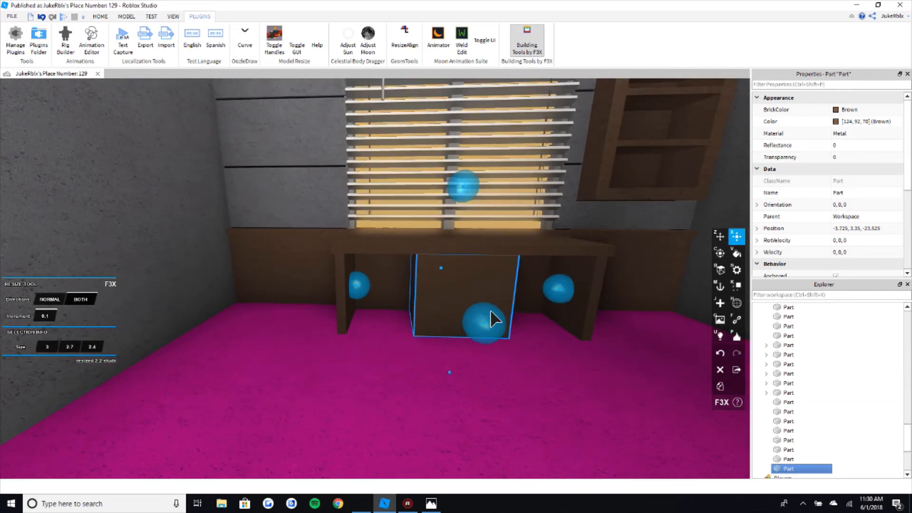
Step: Copy the left desk leg against the middle block's left side and thin it to a 0.1-stud side panel
key(a)
key(w)
key(a)
click(51, 302)
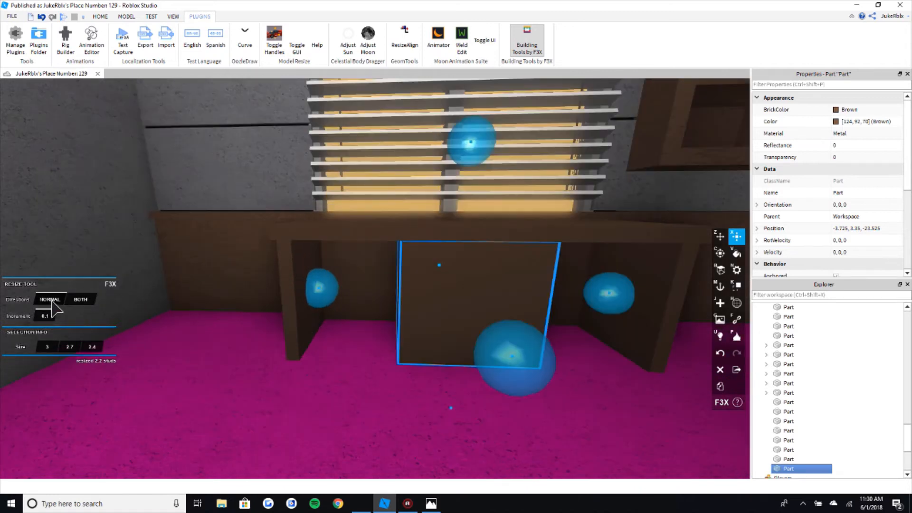
key(z)
click(320, 281)
drag(397, 301, 463, 308)
key(x)
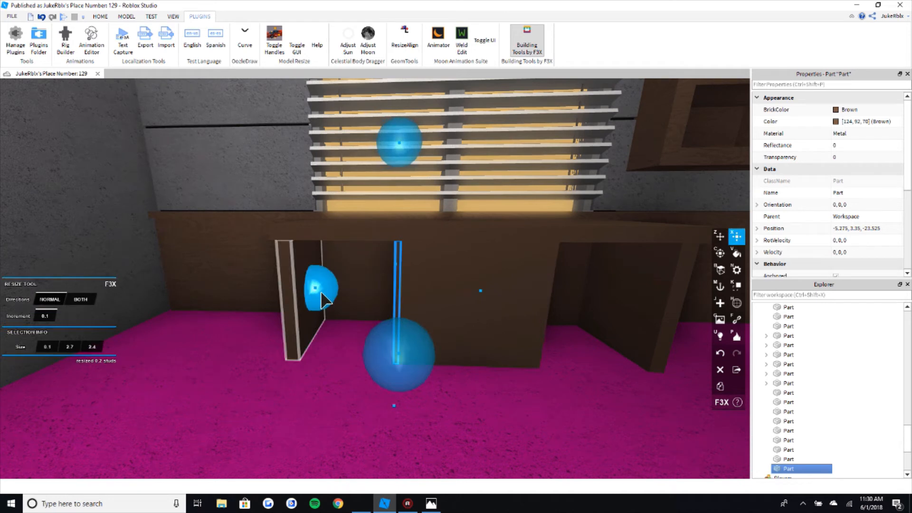
drag(319, 292, 318, 292)
Step: Duplicate the thin side panel and move the copy against the right side of the middle block
key(z)
key(d)
drag(492, 298, 538, 312)
Step: Change the material of the middle block under the desk to Wood
click(386, 314)
key(v)
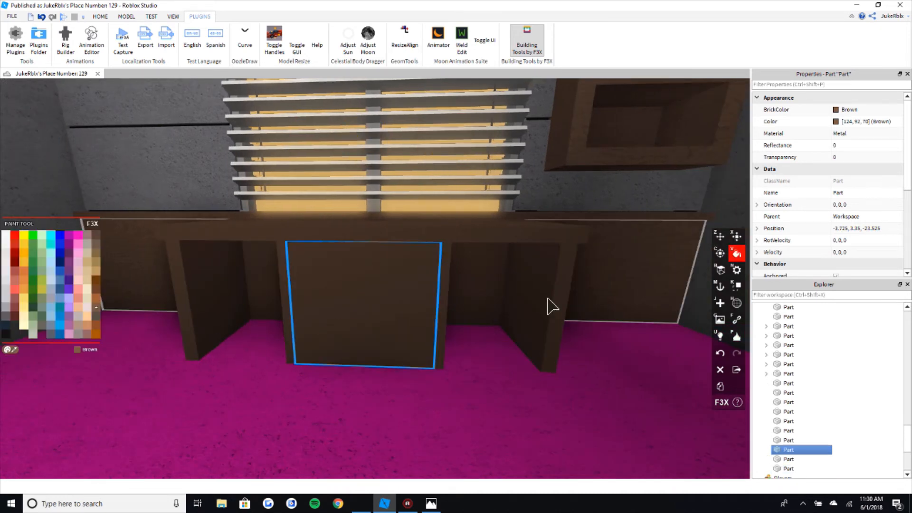
key(n)
click(59, 259)
click(200, 298)
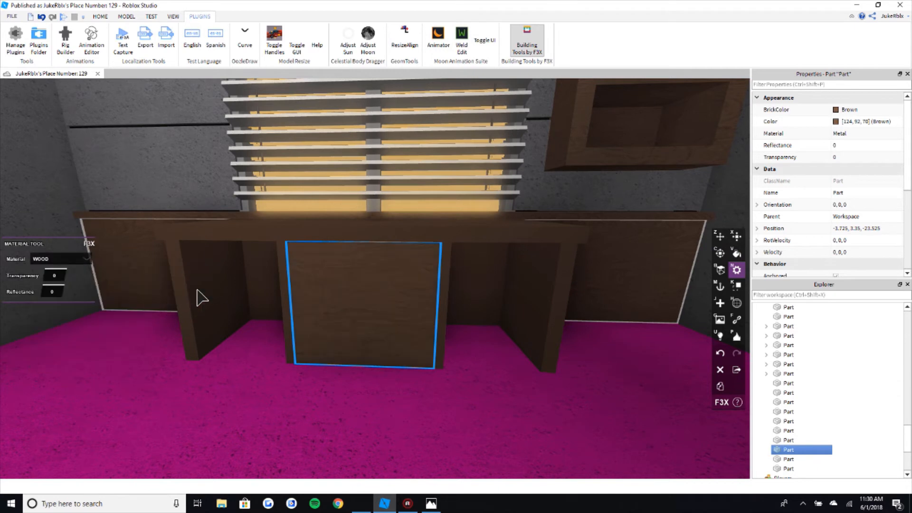
Step: Reduce the depth of the middle wood block to 2.3 studs so its front sits 0.1 studs further back
key(x)
key(s)
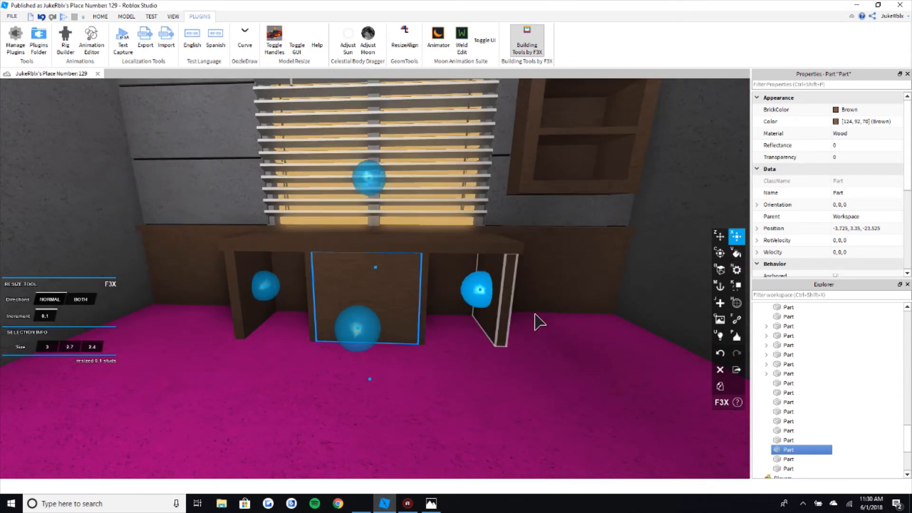
key(s)
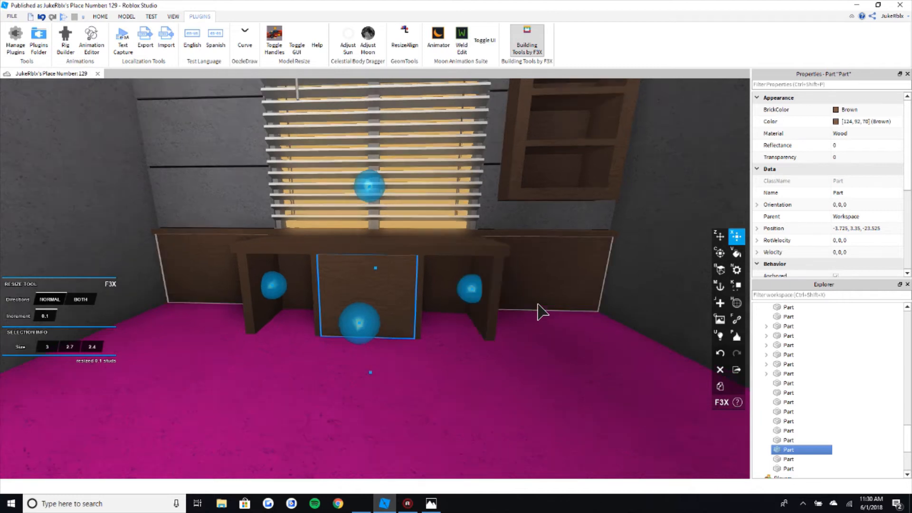
right_drag(543, 273, 405, 184)
click(403, 184)
right_drag(393, 219, 393, 221)
key(w)
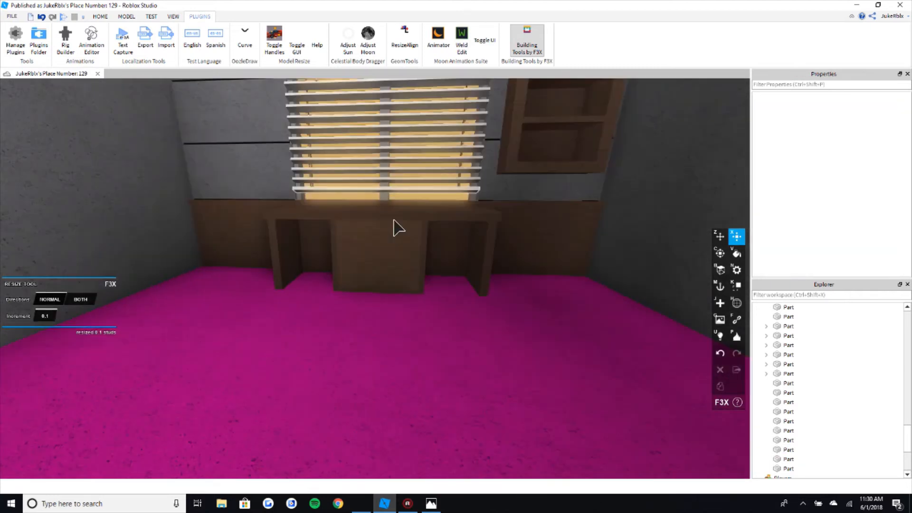
click(385, 243)
key(a)
right_drag(415, 254, 416, 256)
drag(445, 280, 437, 279)
key(s)
right_drag(437, 279, 424, 182)
click(423, 180)
Step: Duplicate the middle wood block into the left bay under the desk and narrow the copy to 2 studs wide
right_drag(518, 262, 521, 264)
key(w)
key(z)
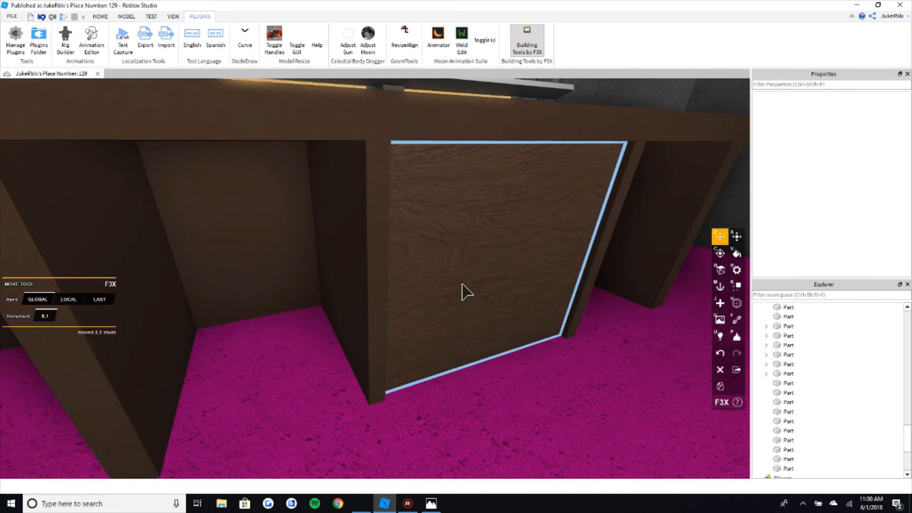
click(461, 284)
scroll(461, 284, down, 2)
key(shift+c)
scroll(196, 294, down, 2)
drag(282, 283, 164, 297)
key(x)
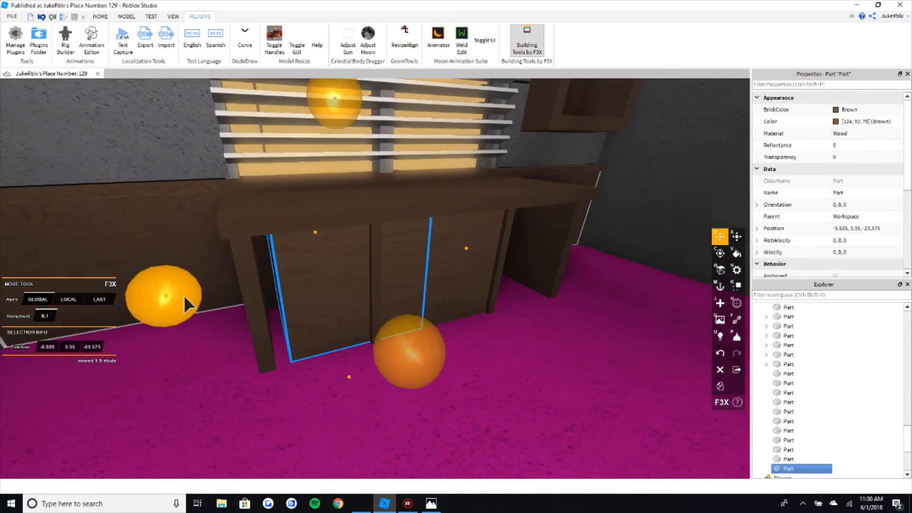
drag(467, 259, 433, 260)
key(v)
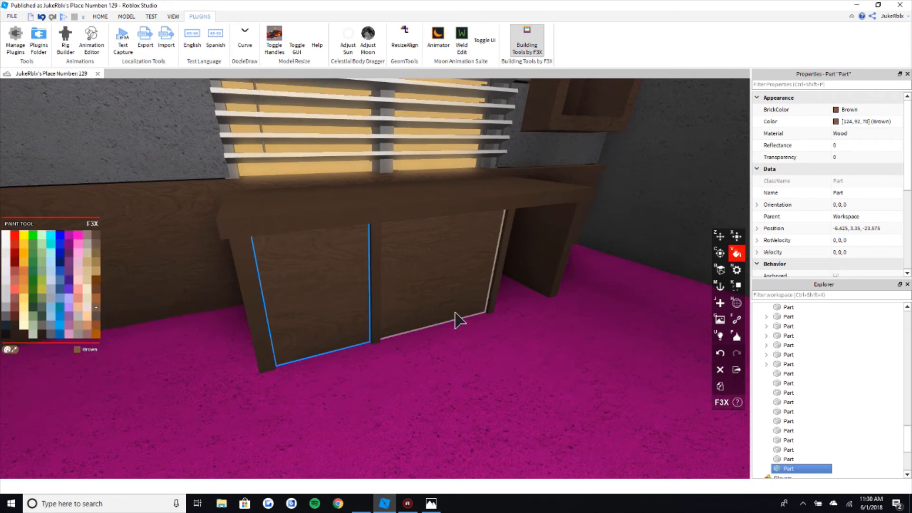
key(x)
scroll(436, 293, down, 10)
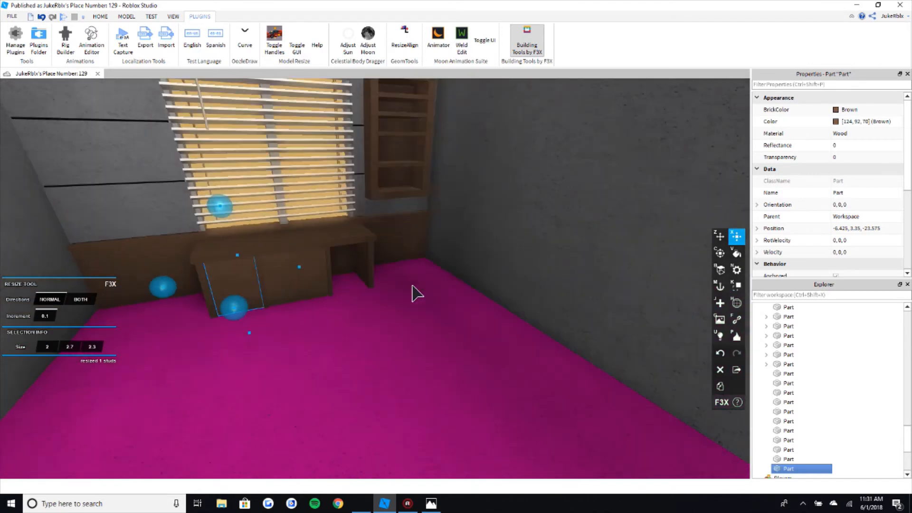
scroll(409, 293, up, 5)
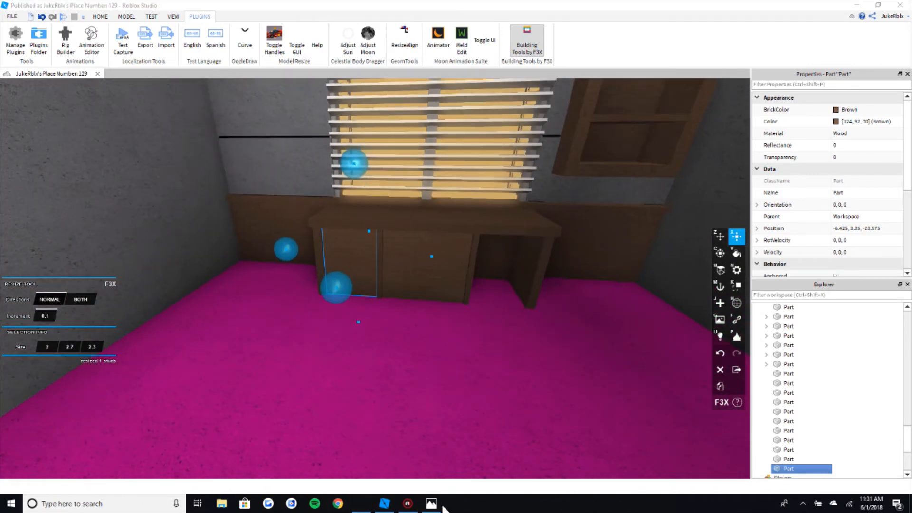
Step: Check the reference picture in Photos and give the left bay's block the Metal material and Dark stone grey color
click(431, 503)
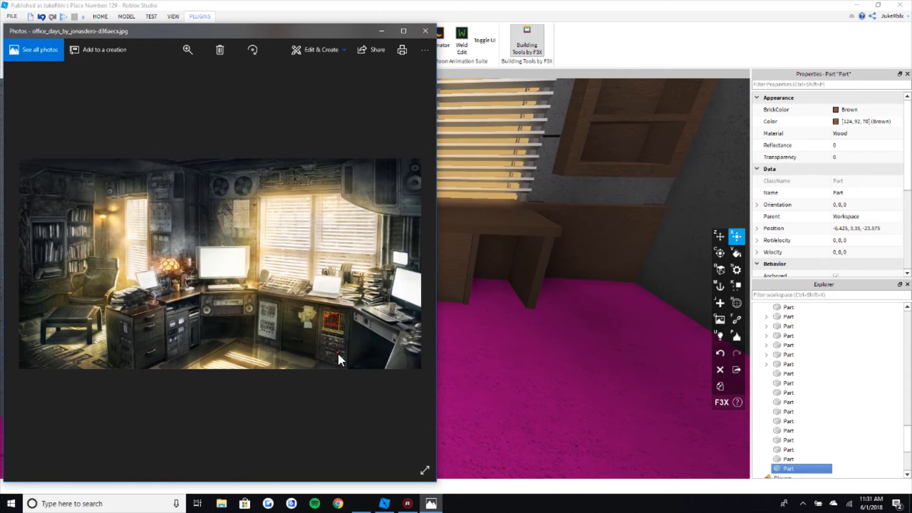
click(403, 2)
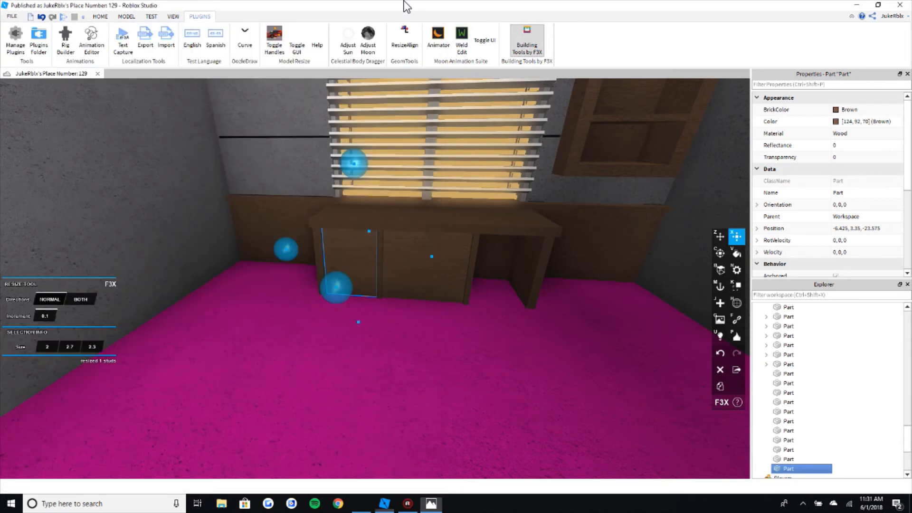
scroll(419, 235, up, 3)
key(n)
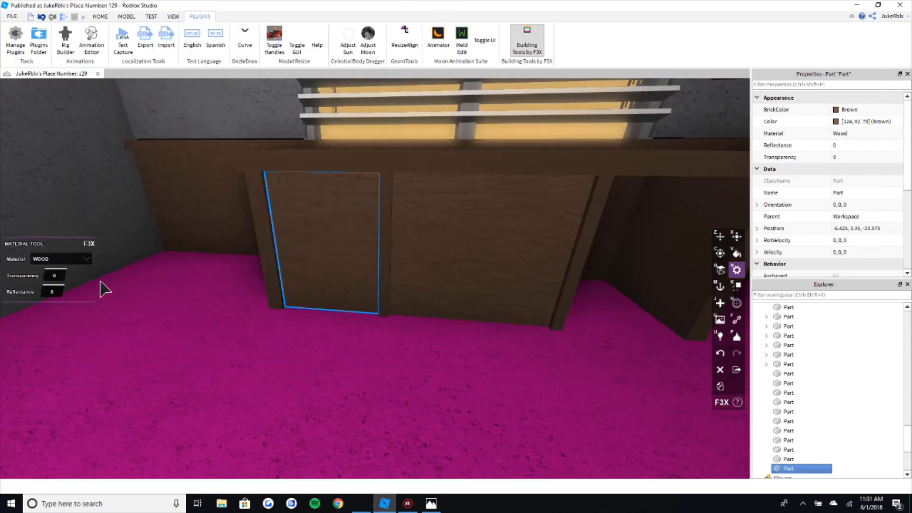
click(95, 270)
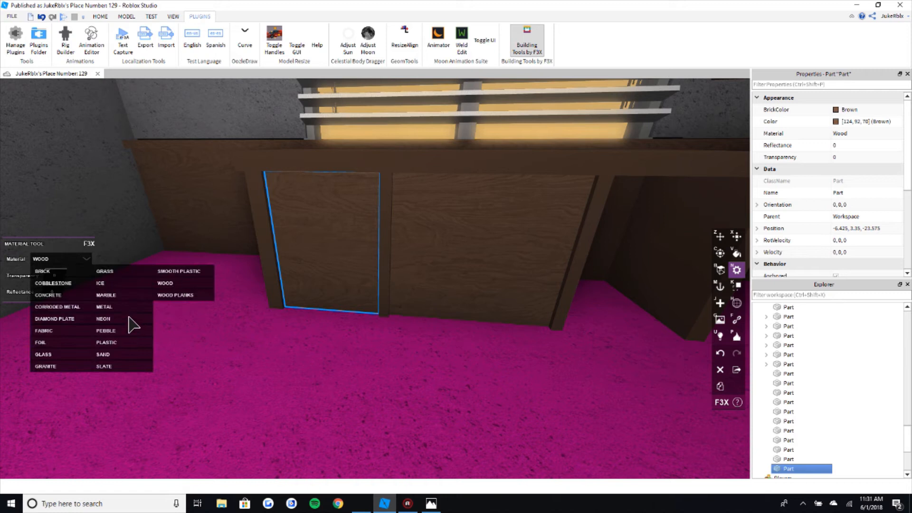
click(127, 309)
key(v)
click(17, 328)
key(x)
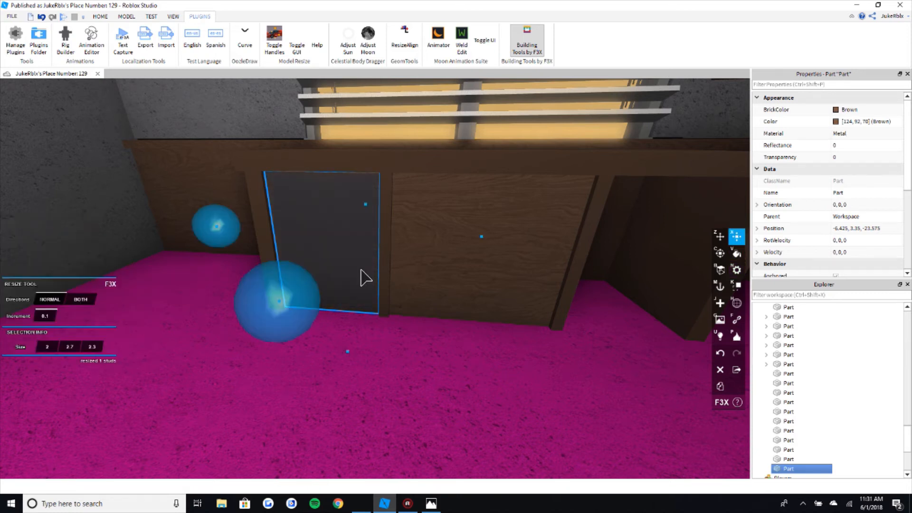
Step: Lower the metal block to a 0.8-stud-high base and narrow a copy stacked on it to 0.4 studs at the left end
right_drag(429, 224, 383, 179)
drag(331, 218, 348, 168)
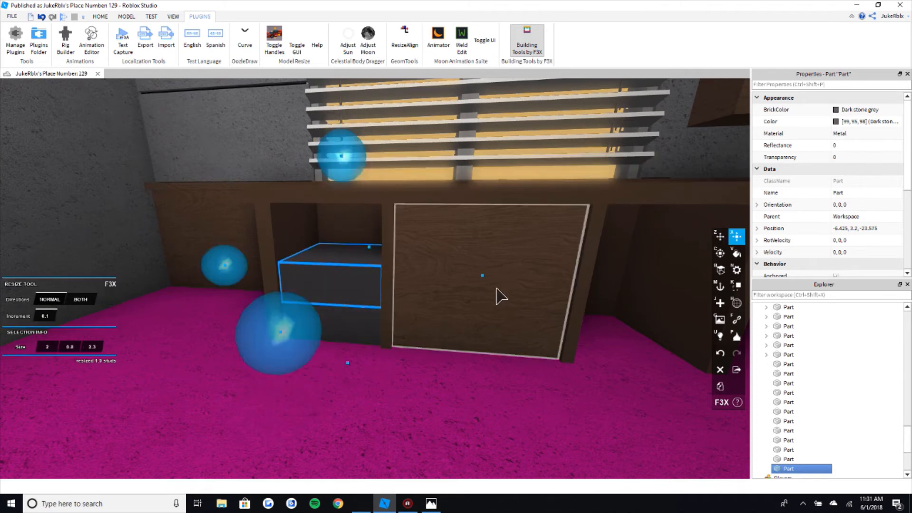
drag(500, 296, 414, 289)
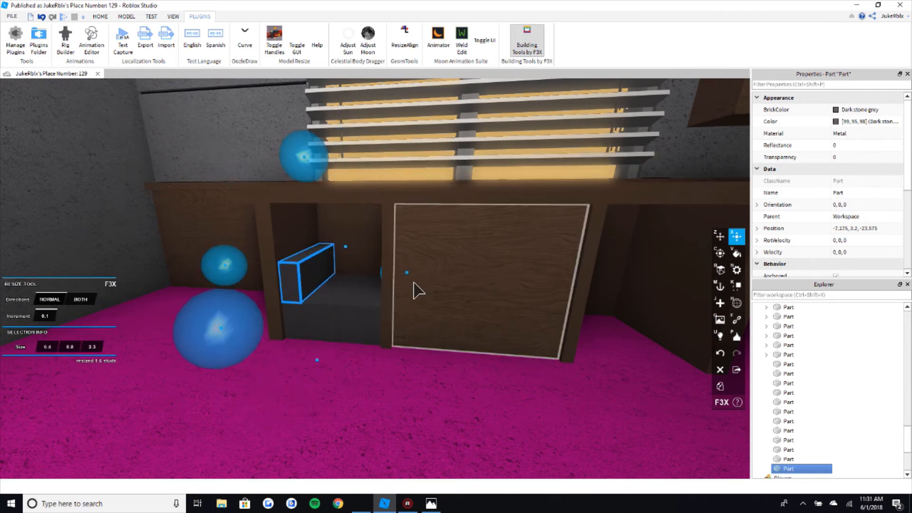
Step: Raise the narrow left post to 1.9 studs high and place a copy at the right end of the metal base
scroll(349, 190, down, 2)
drag(328, 178, 327, 139)
key(z)
drag(411, 265, 477, 267)
Step: Copy the right metal post inward and reshape it into a top bar 1.2 studs wide and 0.3 studs high between the posts
key(shift+c)
scroll(475, 272, up, 1)
drag(336, 260, 315, 257)
key(x)
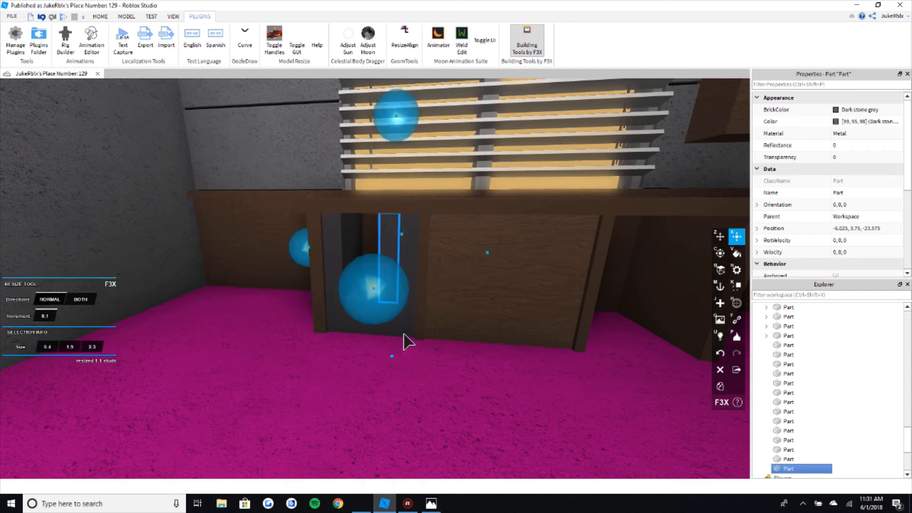
drag(406, 341, 400, 308)
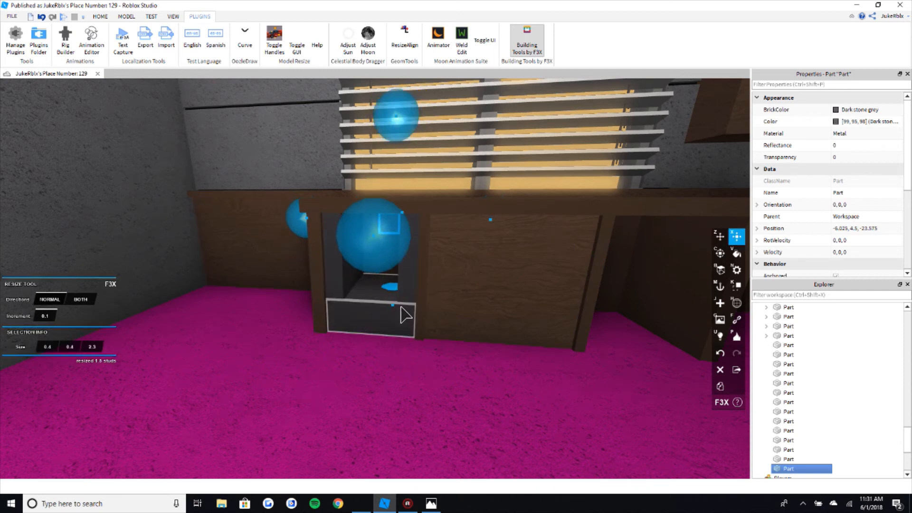
scroll(351, 188, up, 3)
scroll(344, 178, down, 1)
drag(294, 162, 234, 164)
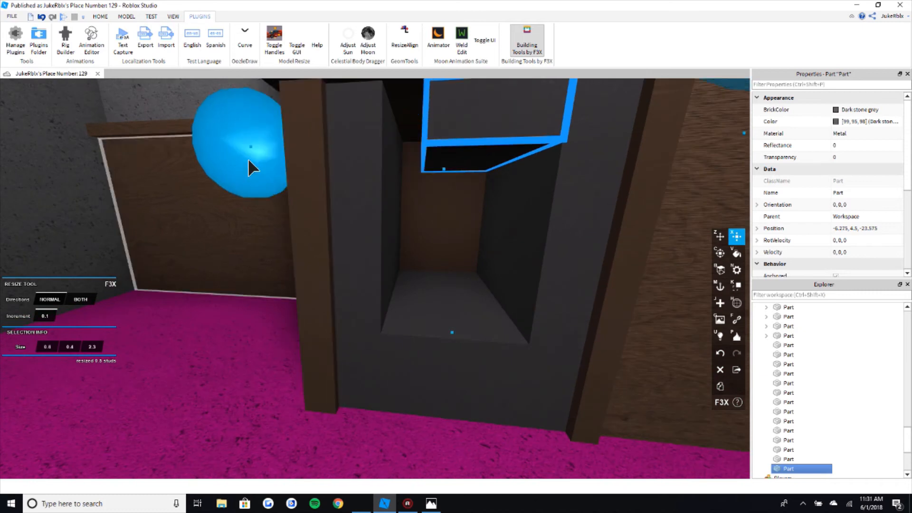
scroll(285, 205, down, 3)
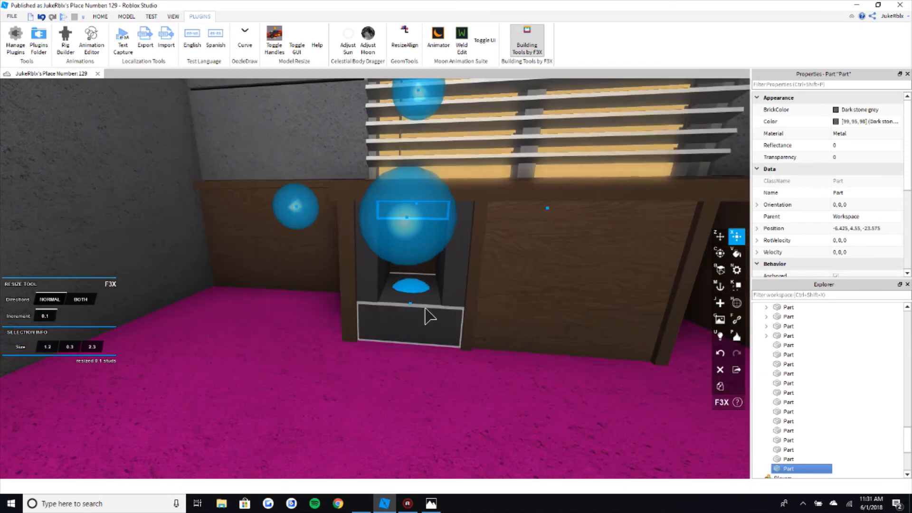
drag(425, 308, 425, 321)
key(d)
Step: Copy the right metal post into the frame opening and resize it to fill the gap, 1.2 studs wide and 1.6 studs high
key(z)
click(381, 288)
key(a)
key(w)
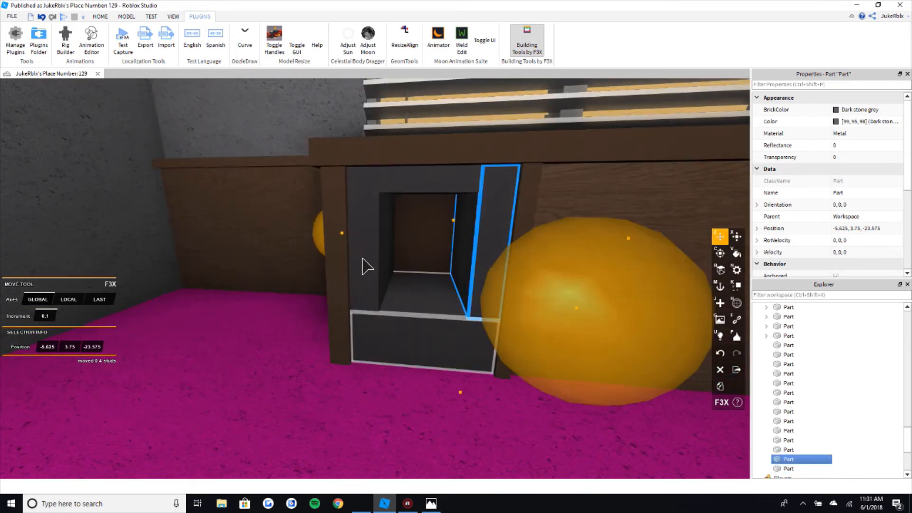
click(334, 252)
key(x)
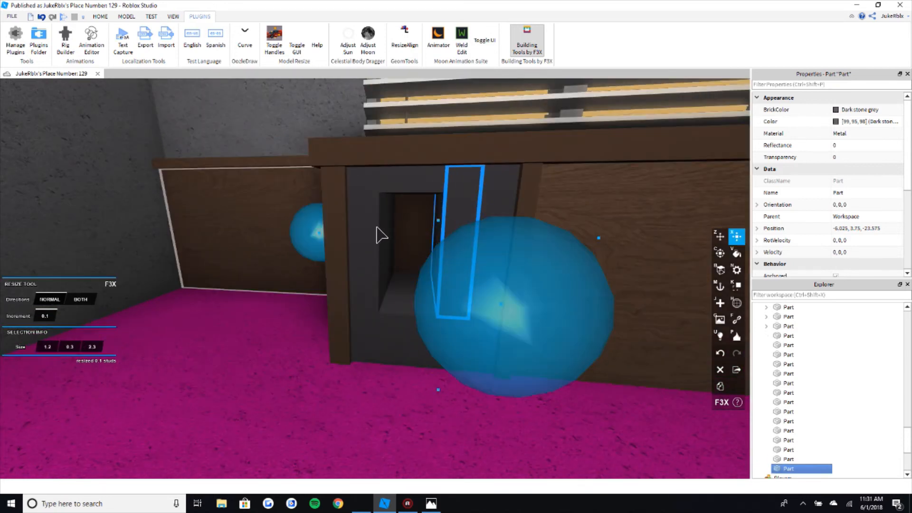
key(a)
right_drag(377, 227, 404, 221)
drag(410, 99, 412, 119)
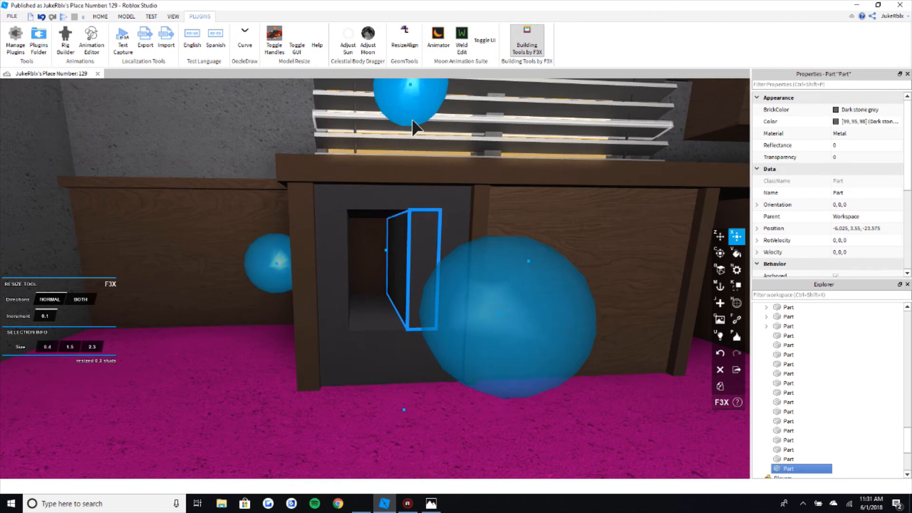
mouse_move(269, 262)
mouse_down()
mouse_move(276, 267)
mouse_move(236, 283)
mouse_up()
Step: Paint the inset panel inside the metal frame Ghost grey
key(s)
key(a)
key(v)
click(14, 305)
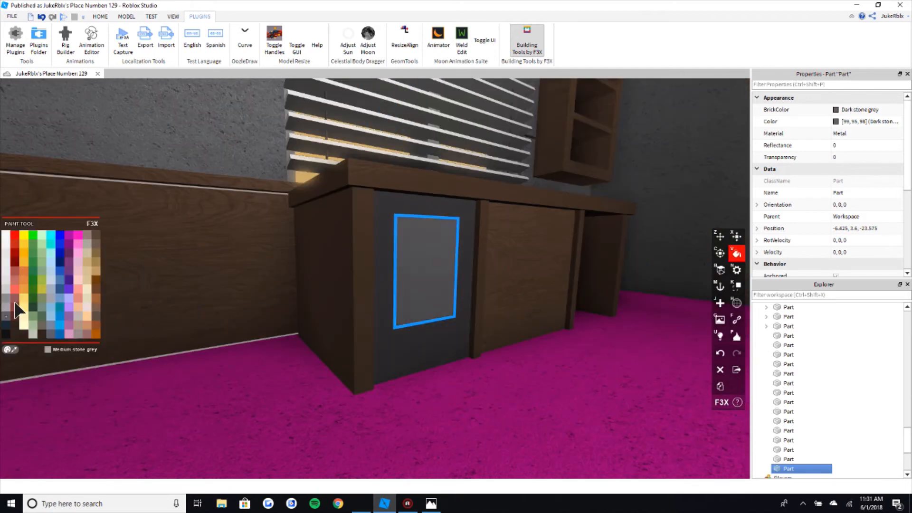
click(15, 303)
Step: Recess the front of the Ghost grey inset panel by 0.1 studs and clear the selection
key(x)
key(s)
right_drag(374, 204, 433, 327)
key(w)
key(e)
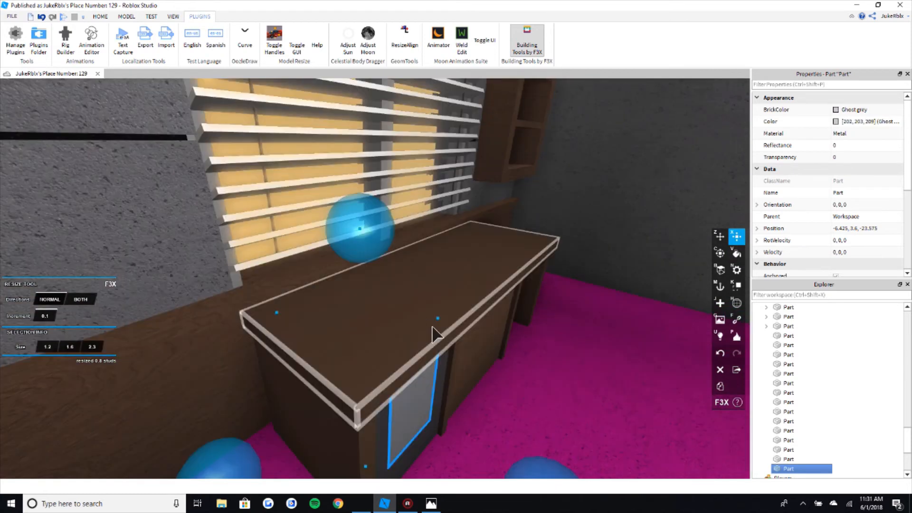
drag(526, 474, 516, 457)
key(s)
right_drag(515, 458, 460, 320)
key(s)
click(388, 125)
Step: Check the reference picture and copy the dark metal base block from the left bay into the right bay under the desk
key(d)
key(w)
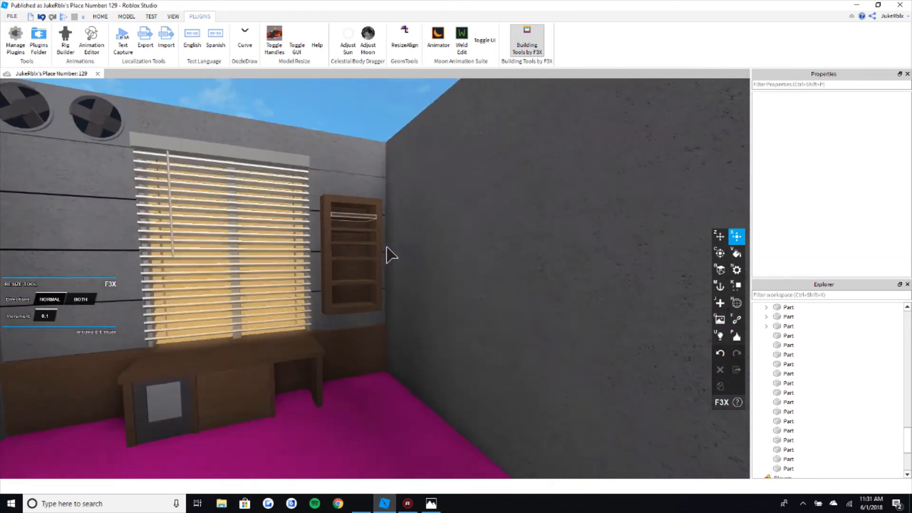
right_drag(388, 255, 399, 299)
key(w)
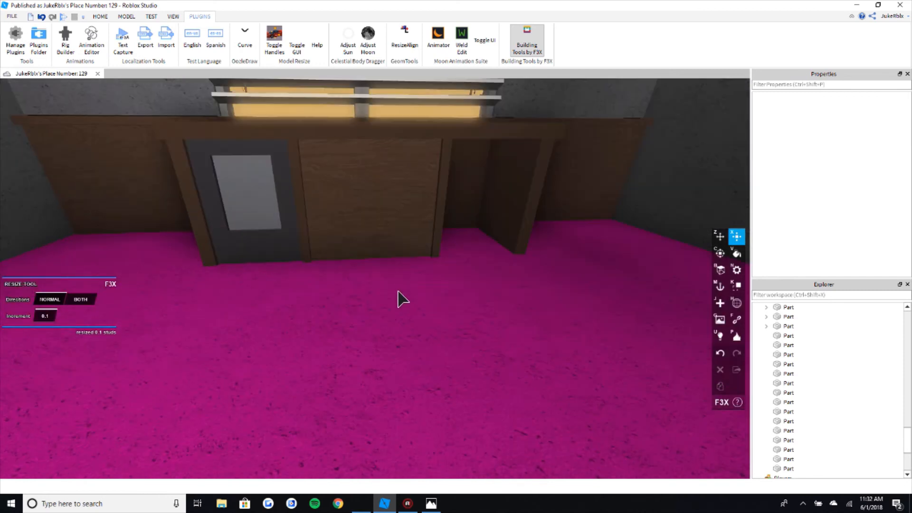
click(433, 504)
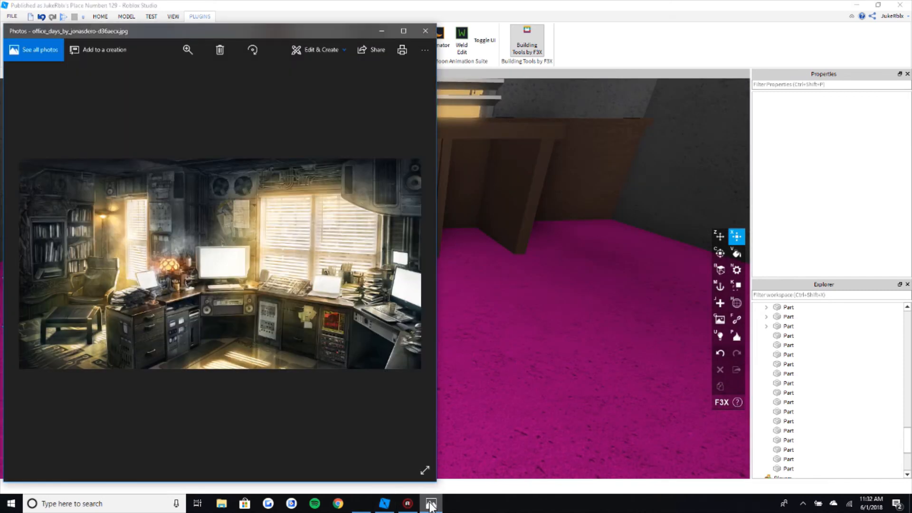
click(430, 505)
key(s)
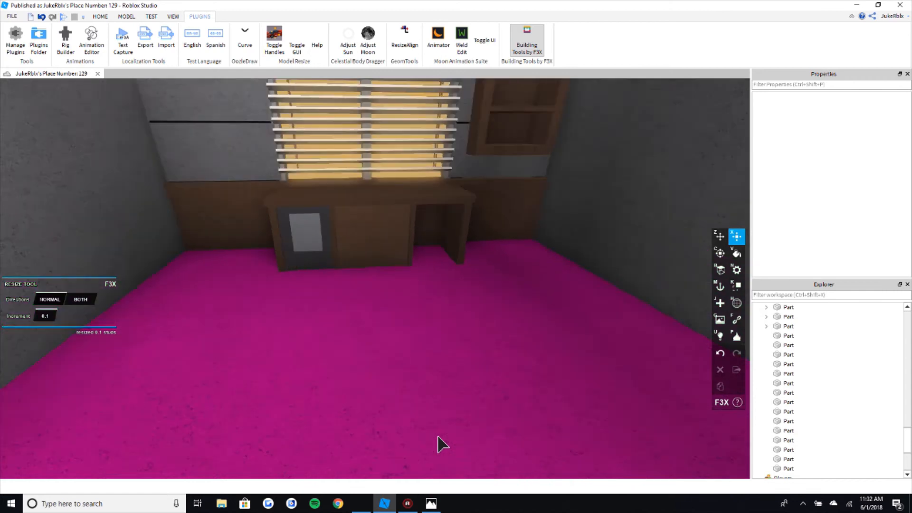
key(w)
key(z)
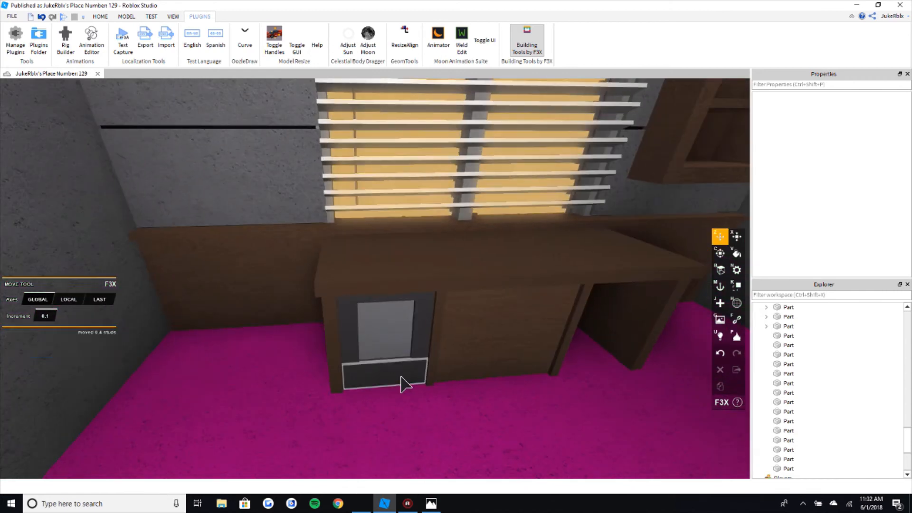
click(407, 383)
scroll(547, 351, up, 2)
scroll(547, 350, down, 2)
drag(539, 352, 489, 356)
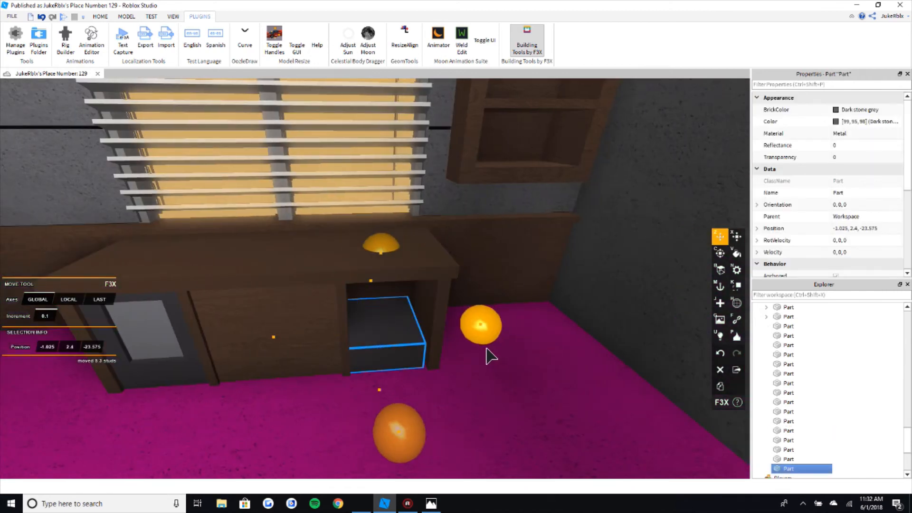
Step: Stack a copy of the right bay's metal block 0.8 studs higher and extend it up to the underside of the desktop
key(x)
scroll(461, 392, up, 5)
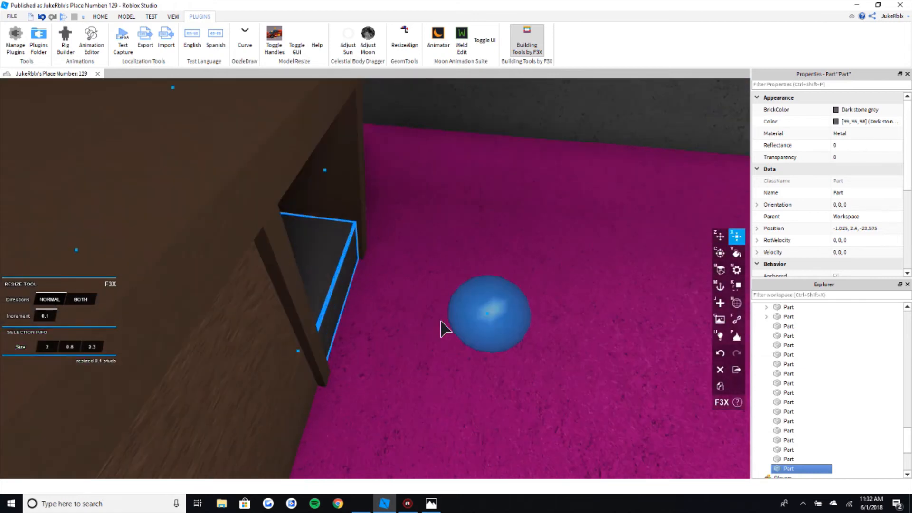
key(z)
drag(261, 113, 253, 69)
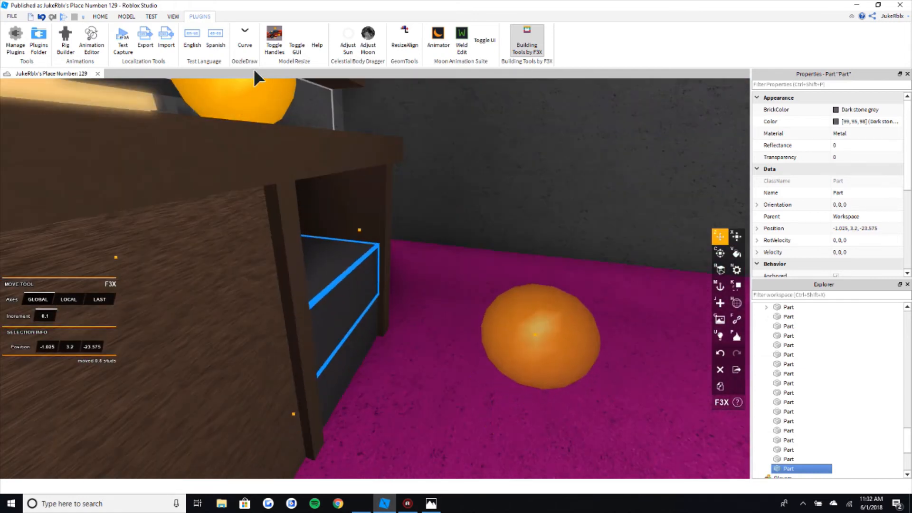
right_drag(393, 282, 393, 354)
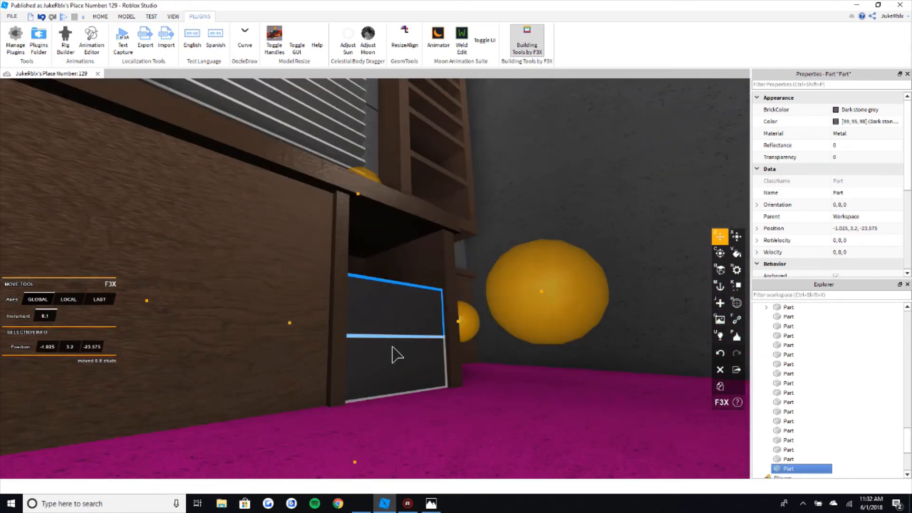
key(x)
drag(370, 175, 366, 201)
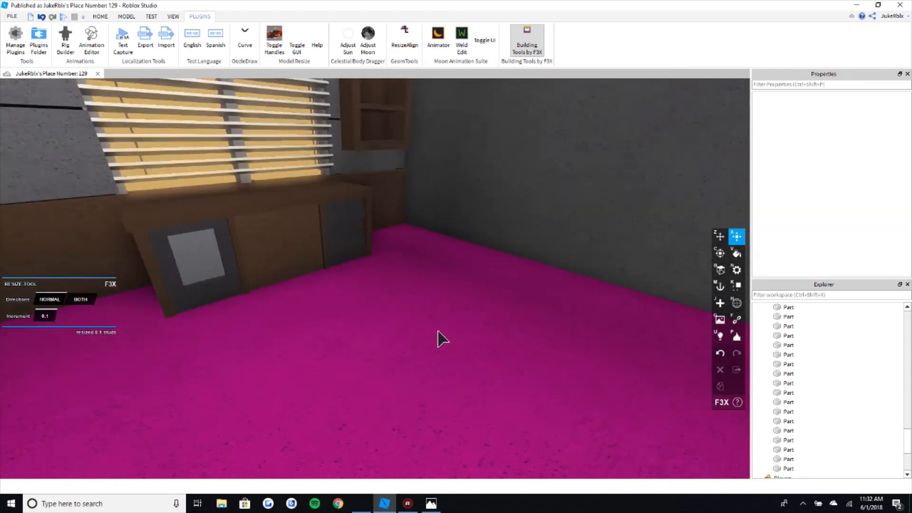
scroll(438, 329, up, 4)
right_drag(437, 329, 442, 312)
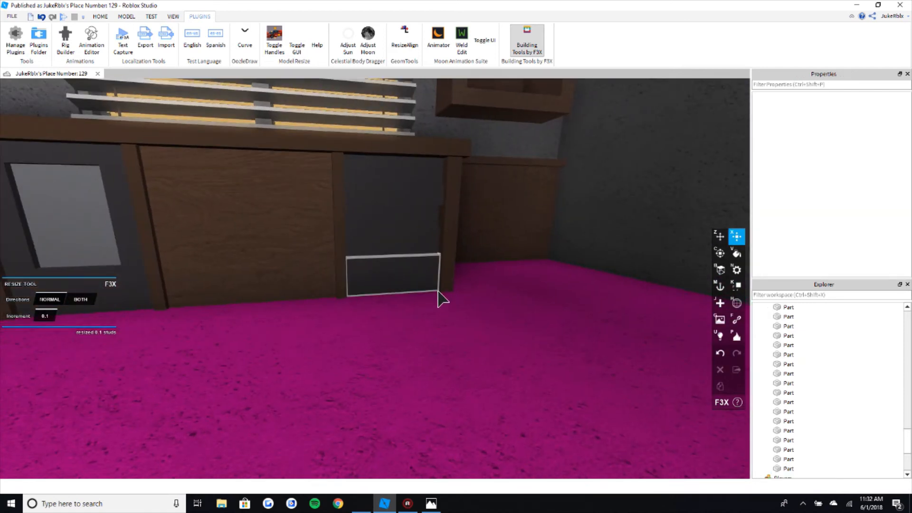
Step: Examine the desk's metal fronts and the whole room from close up, from above and from inside, facing the window wall
key(w)
key(a)
key(s)
key(e)
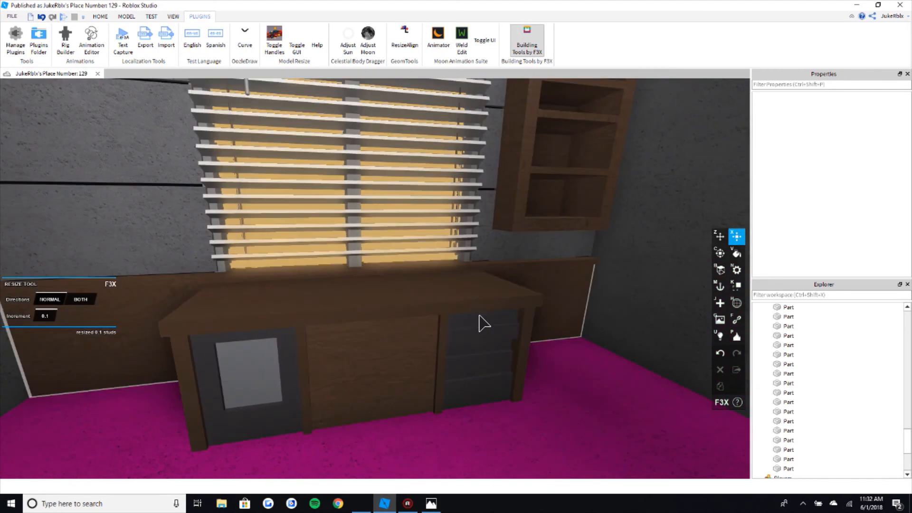
key(s)
key(d)
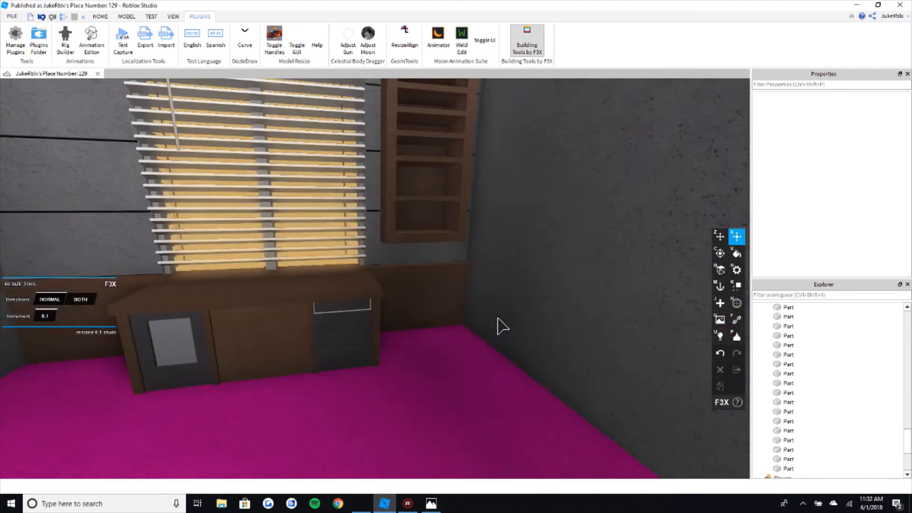
key(s)
key(s)
key(w)
right_drag(483, 293, 358, 220)
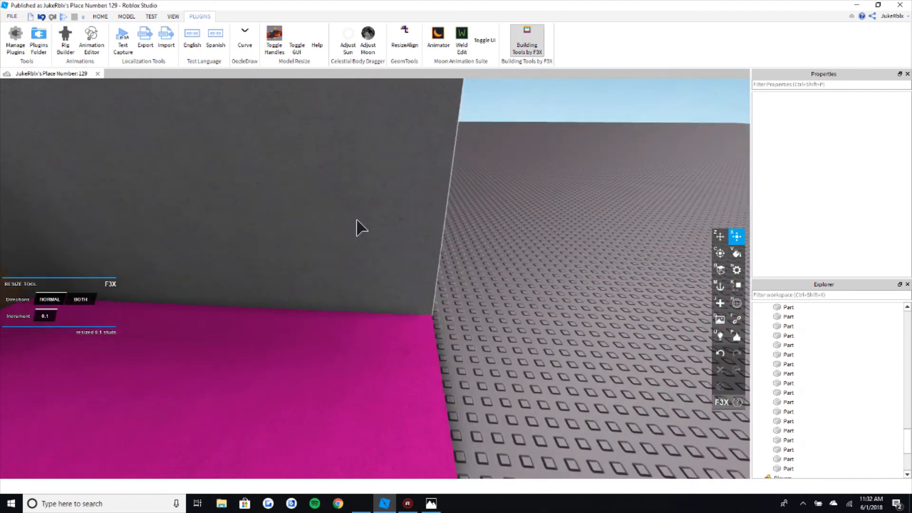
key(e)
key(a)
mouse_move(395, 395)
right_down()
mouse_move(386, 393)
mouse_move(395, 391)
right_up()
key(w)
key(s)
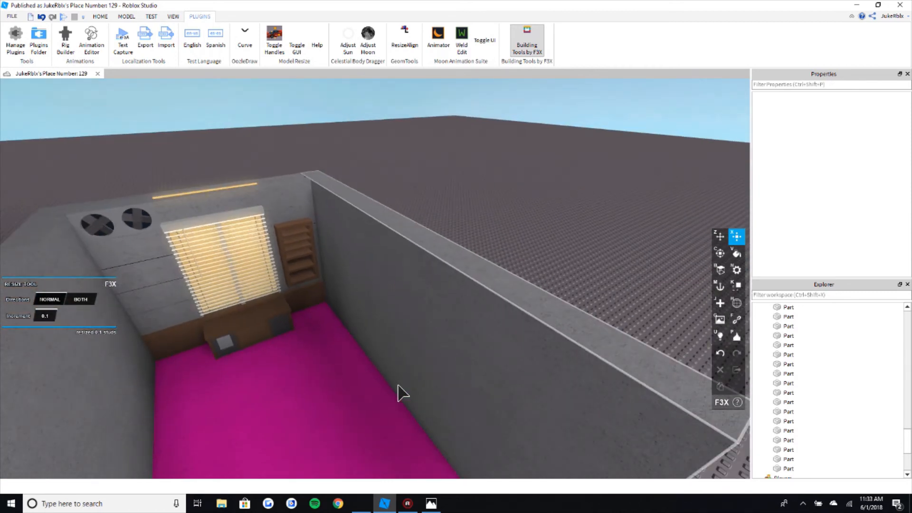
key(q)
right_drag(391, 332, 386, 320)
key(w)
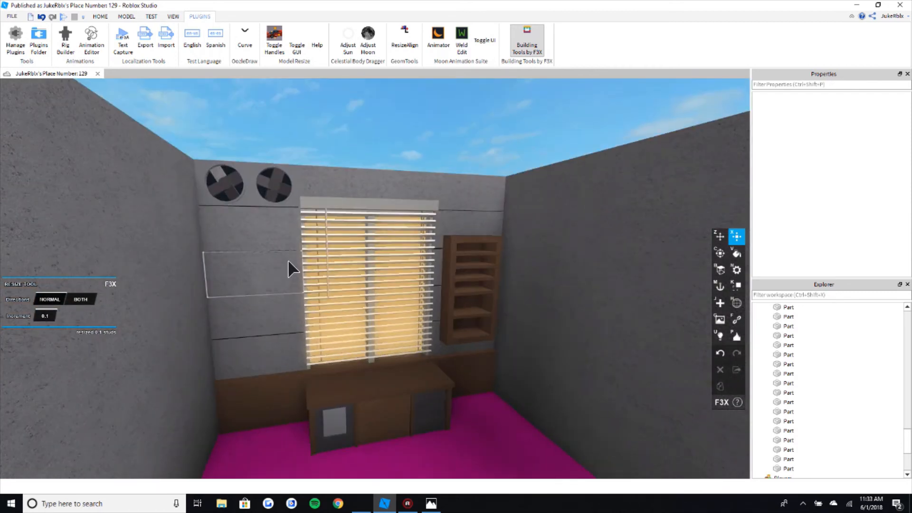
key(w)
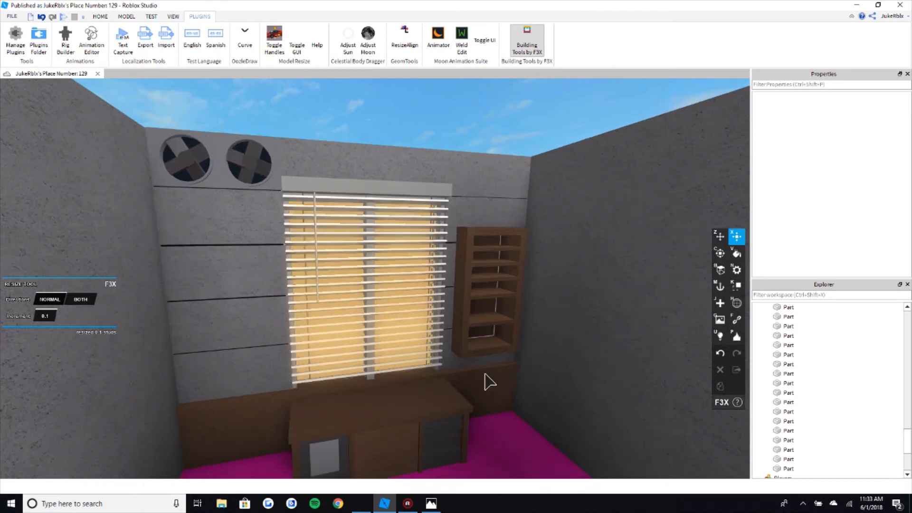
key(s)
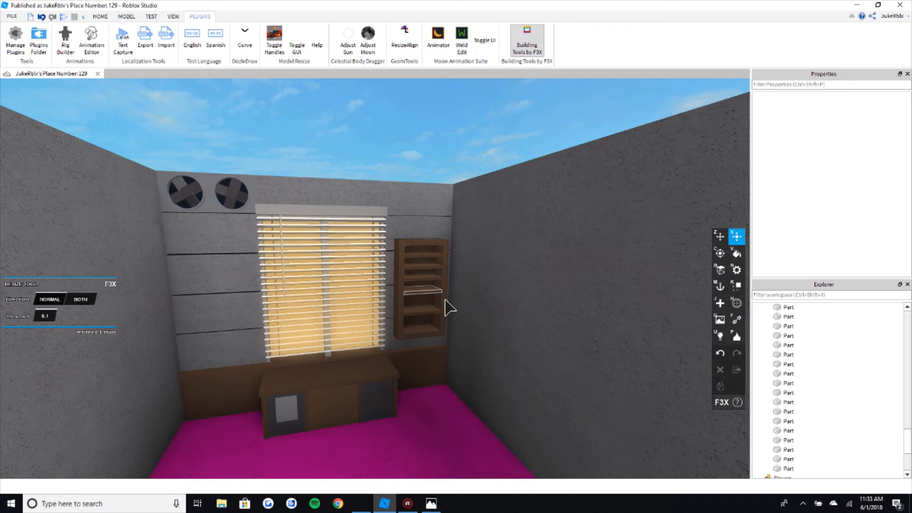
scroll(445, 301, down, 5)
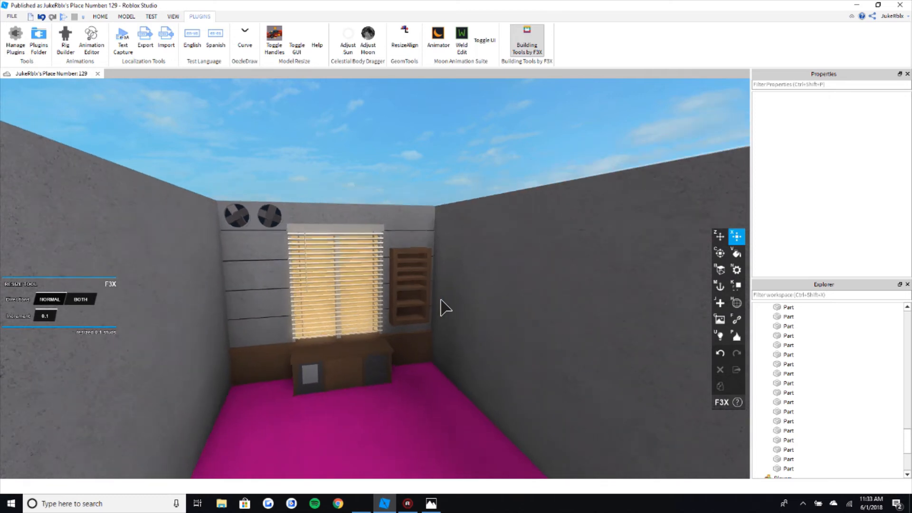
scroll(441, 301, up, 6)
scroll(328, 285, up, 3)
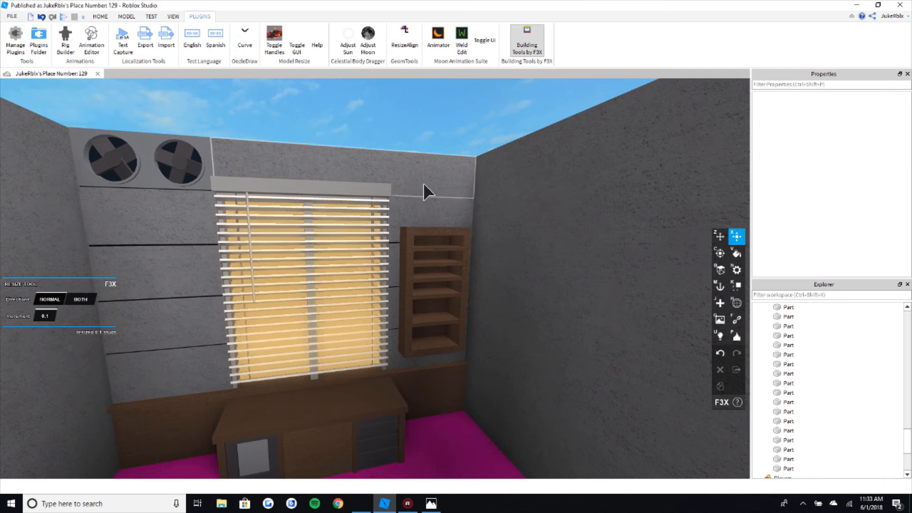
scroll(479, 159, down, 5)
key(z)
key(x)
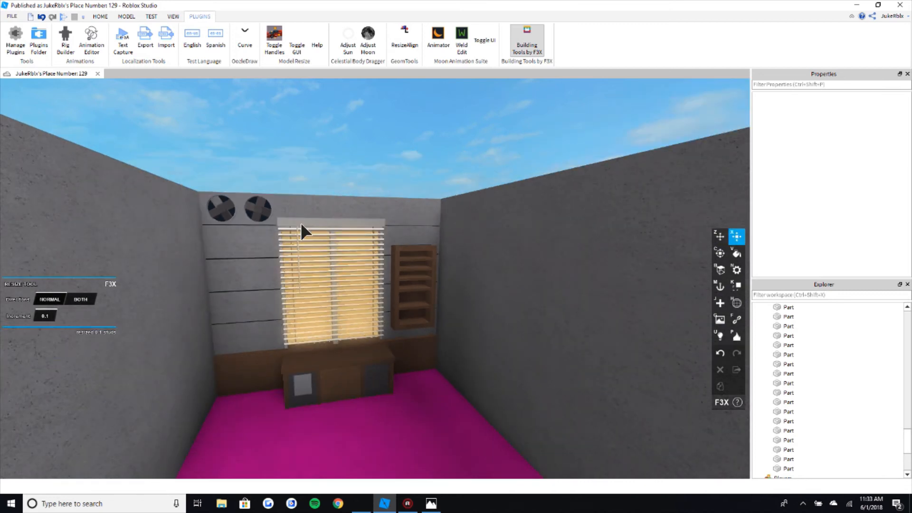
scroll(300, 223, up, 3)
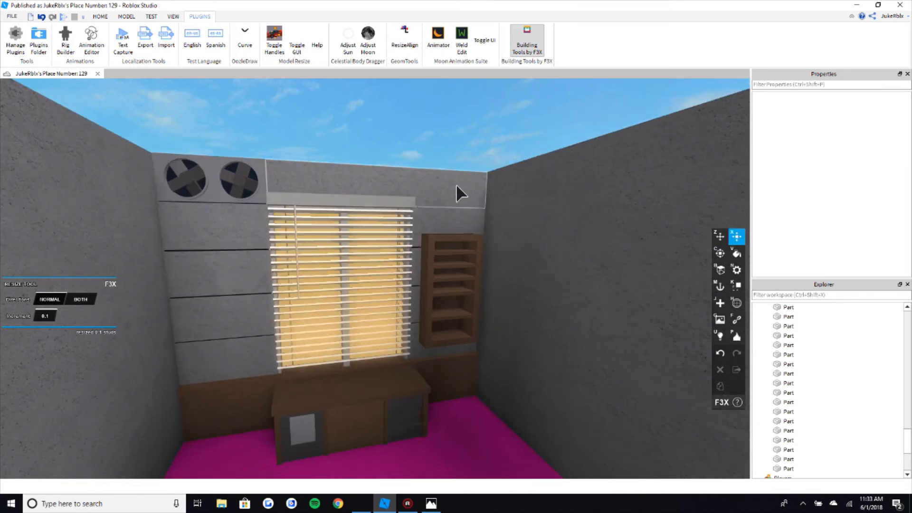
scroll(444, 193, down, 4)
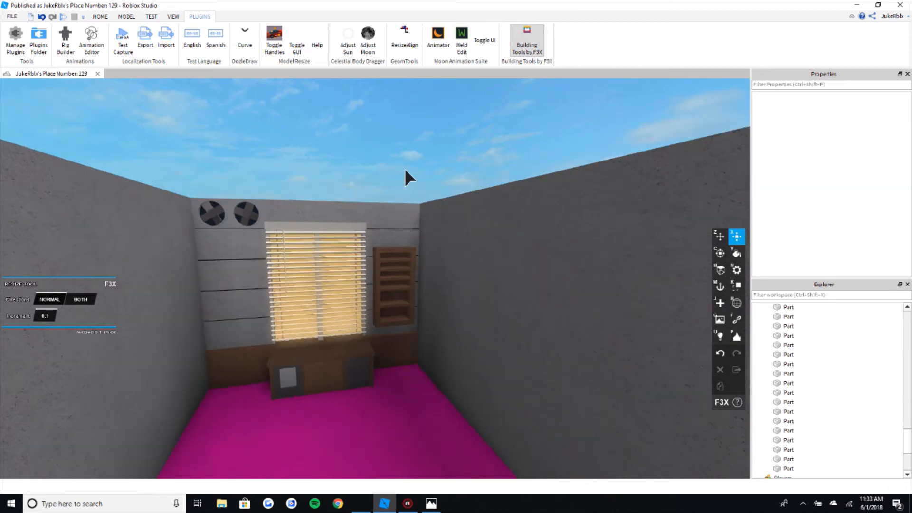
scroll(404, 170, up, 3)
scroll(380, 295, up, 2)
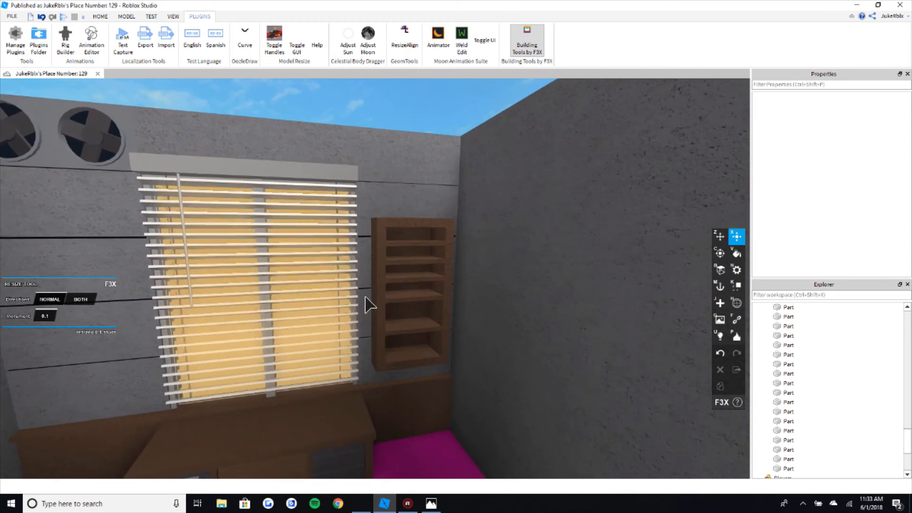
scroll(414, 254, up, 2)
scroll(414, 257, down, 4)
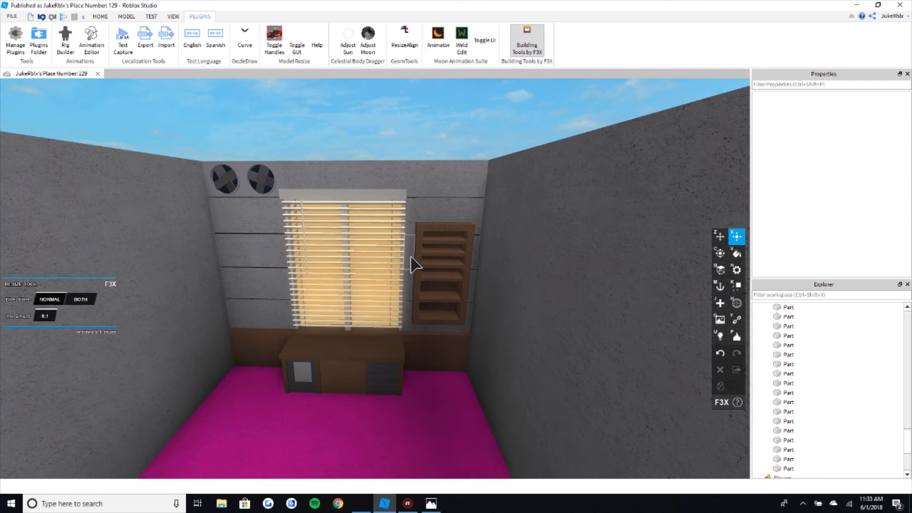
scroll(410, 257, down, 3)
scroll(413, 257, down, 3)
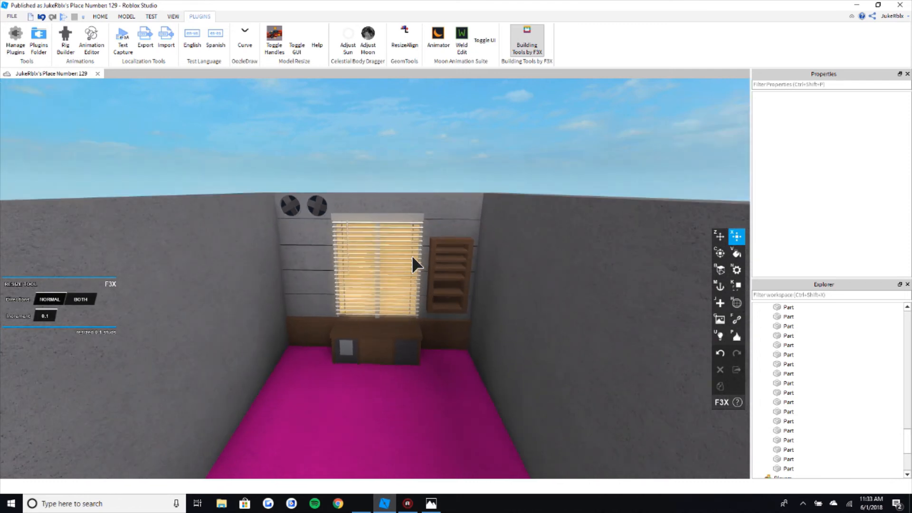
scroll(411, 255, up, 3)
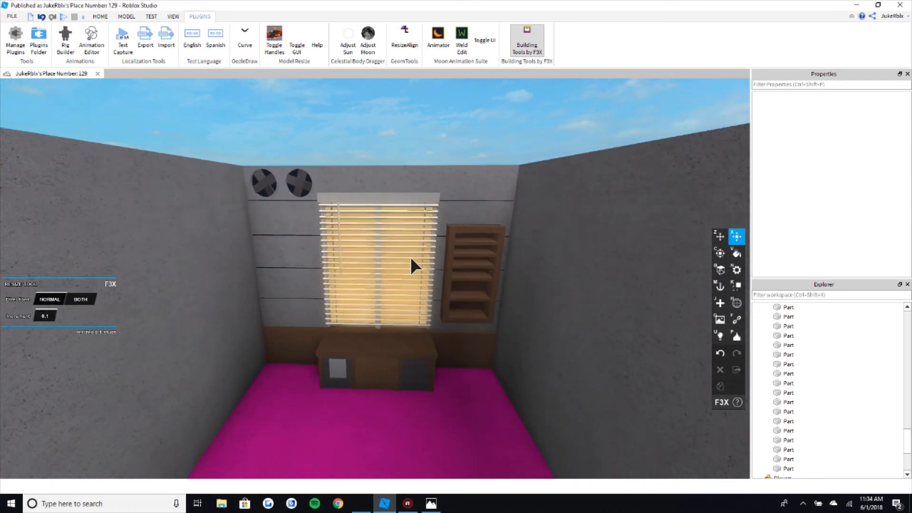
scroll(410, 257, down, 10)
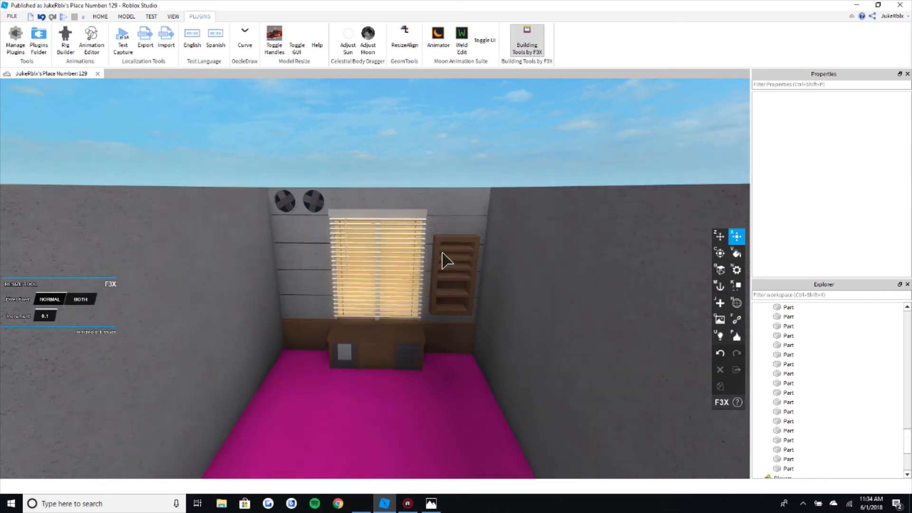
scroll(440, 266, down, 1)
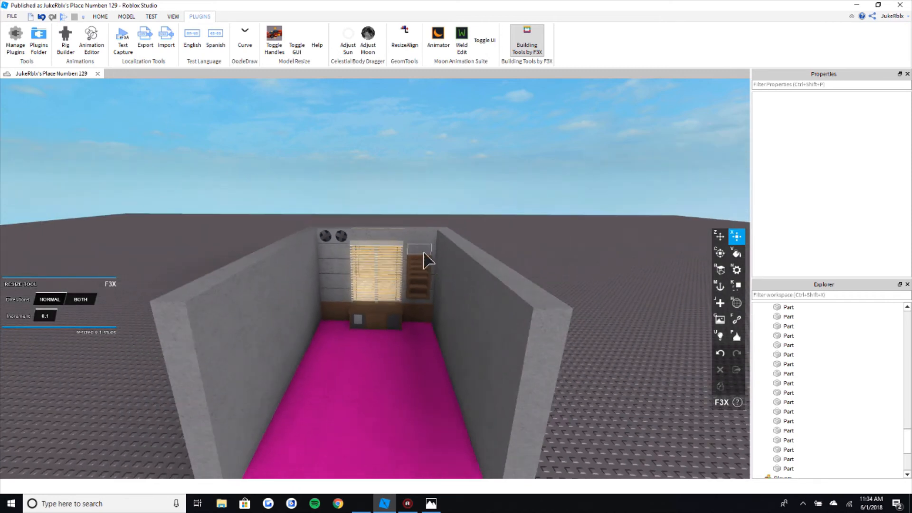
scroll(372, 434, down, 2)
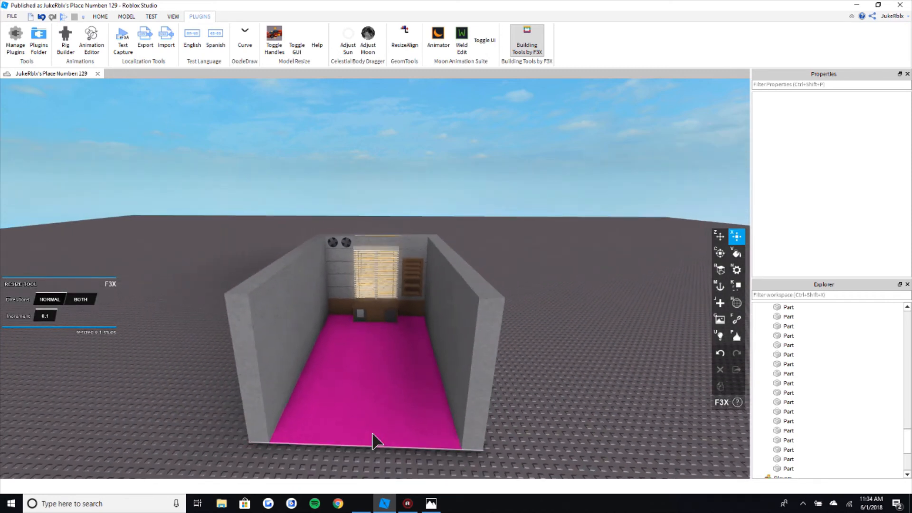
Step: Select three of the stacked dark metal blocks in the desk's right bay and activate the Paint tool
scroll(504, 264, up, 3)
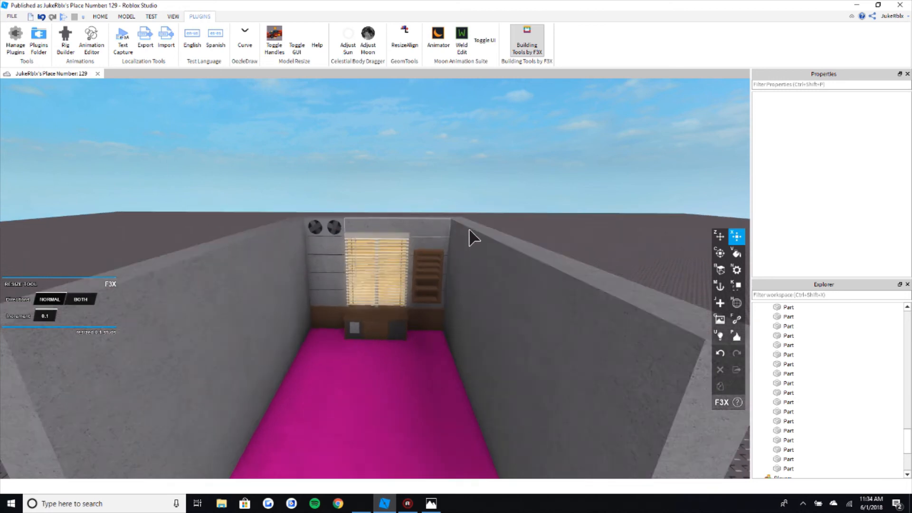
scroll(469, 228, up, 5)
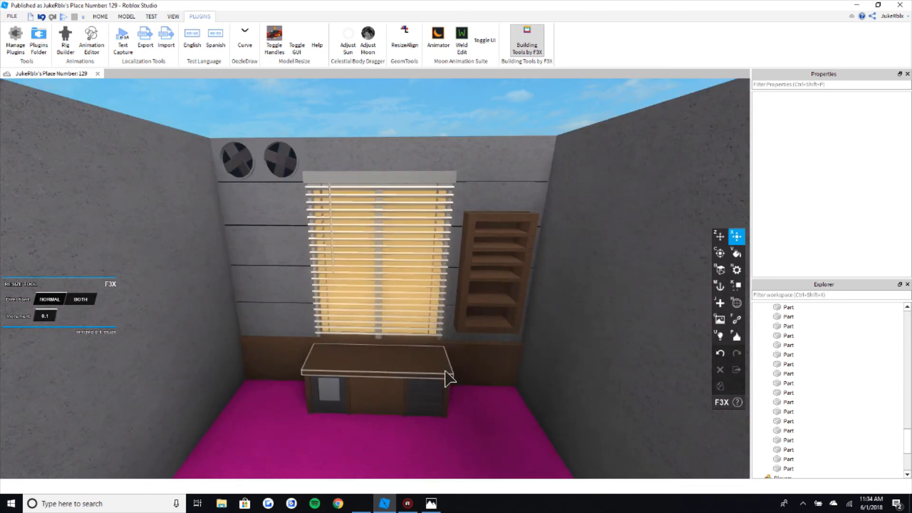
scroll(449, 379, up, 5)
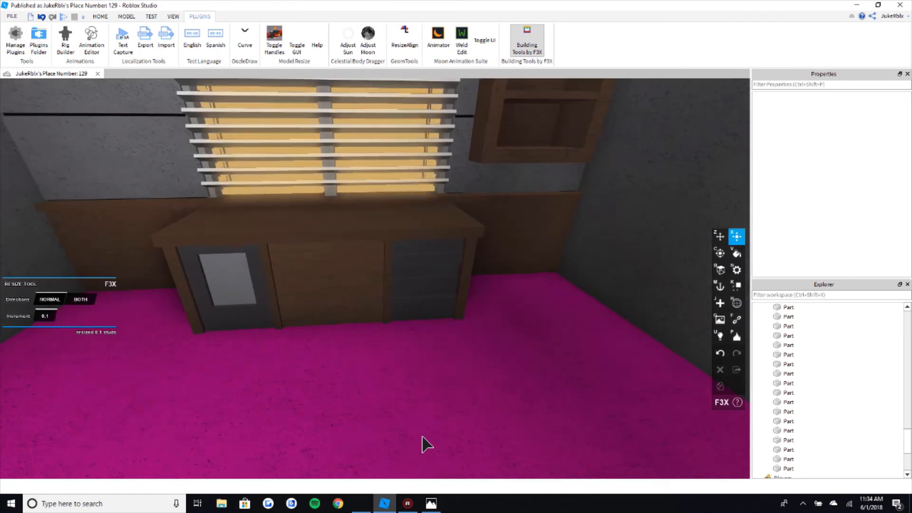
scroll(422, 430, up, 5)
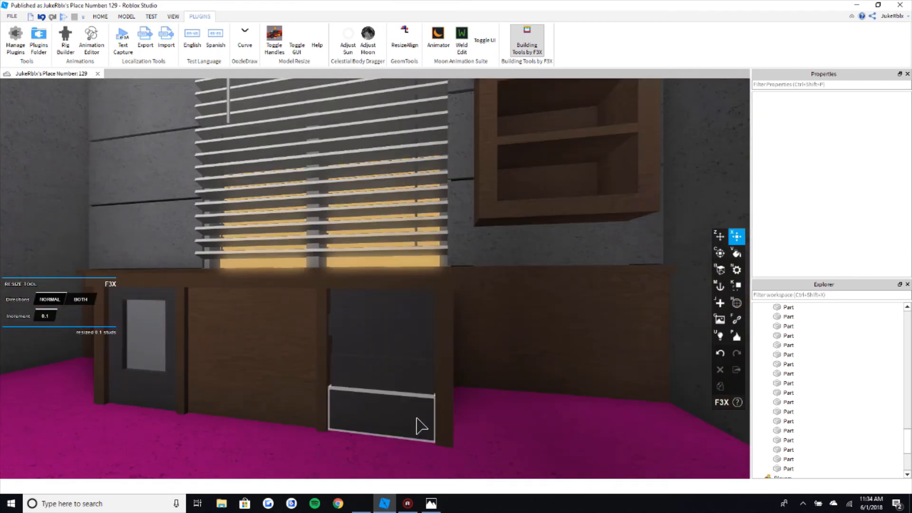
scroll(422, 426, down, 3)
click(392, 361)
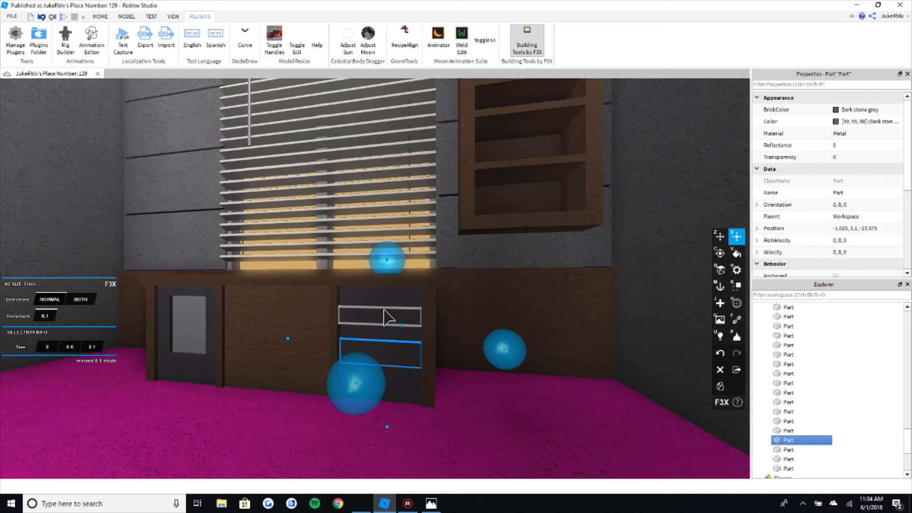
shift+click(386, 316)
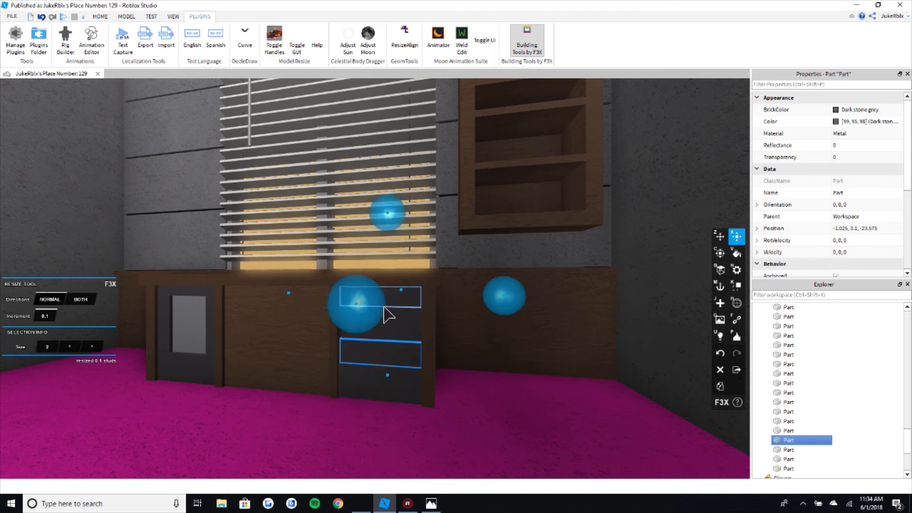
shift+click(429, 346)
key(v)
key(w)
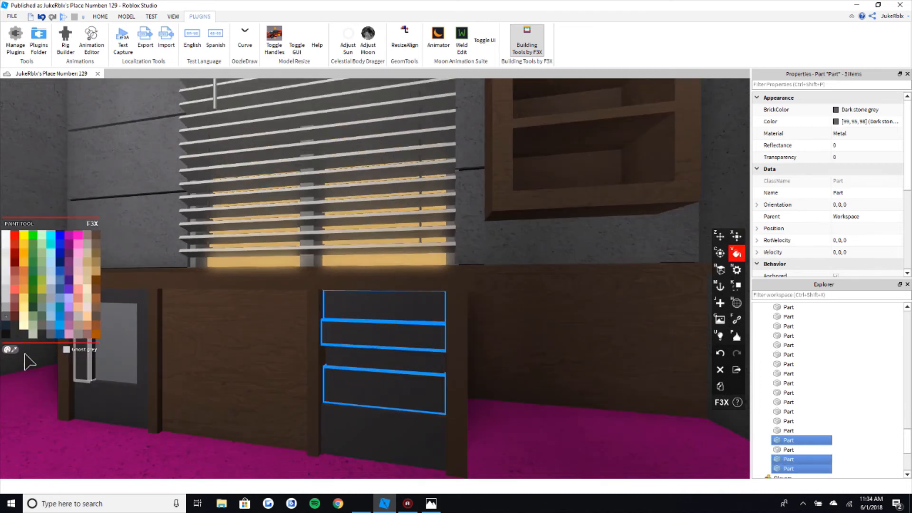
key(s)
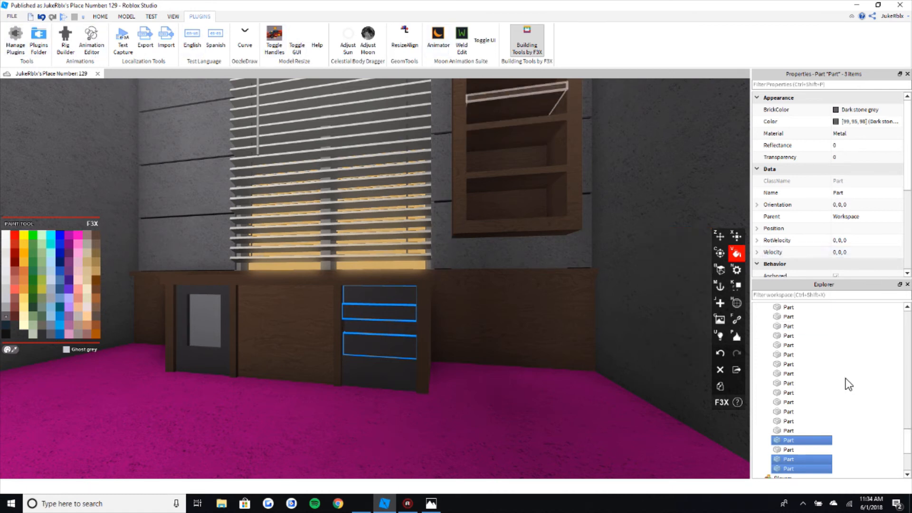
scroll(849, 384, down, 3)
scroll(848, 205, down, 3)
scroll(850, 205, up, 3)
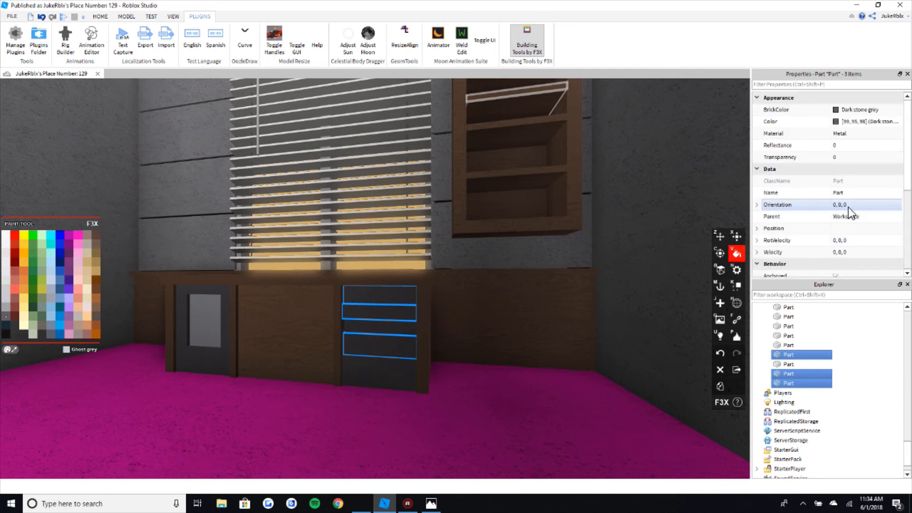
click(837, 121)
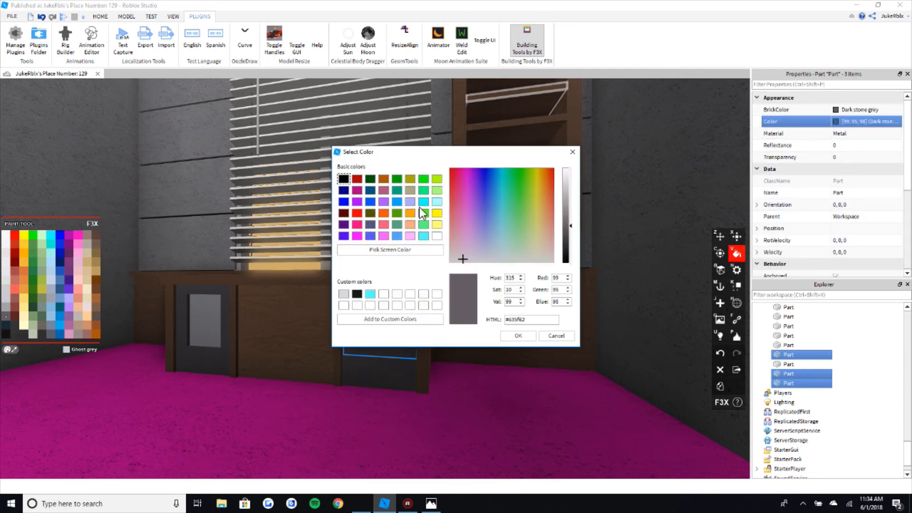
click(554, 335)
scroll(369, 247, up, 3)
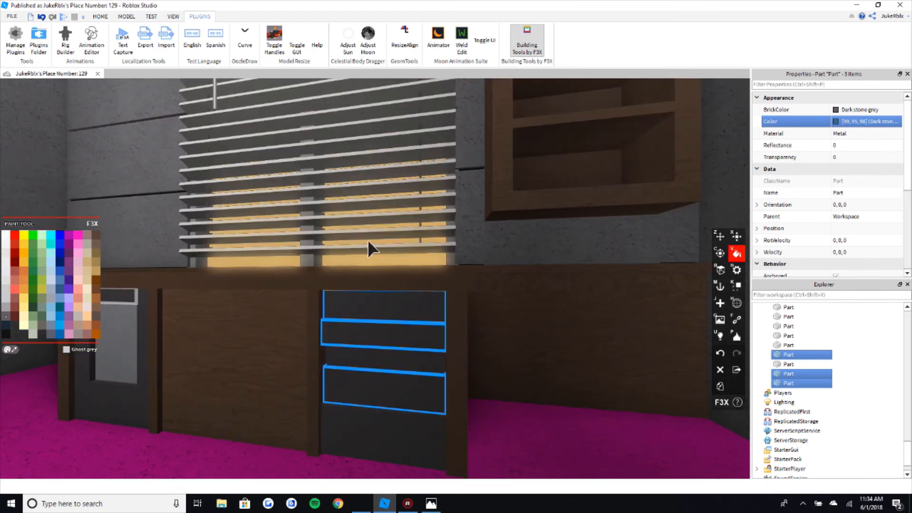
right_drag(369, 241, 389, 224)
scroll(388, 224, down, 3)
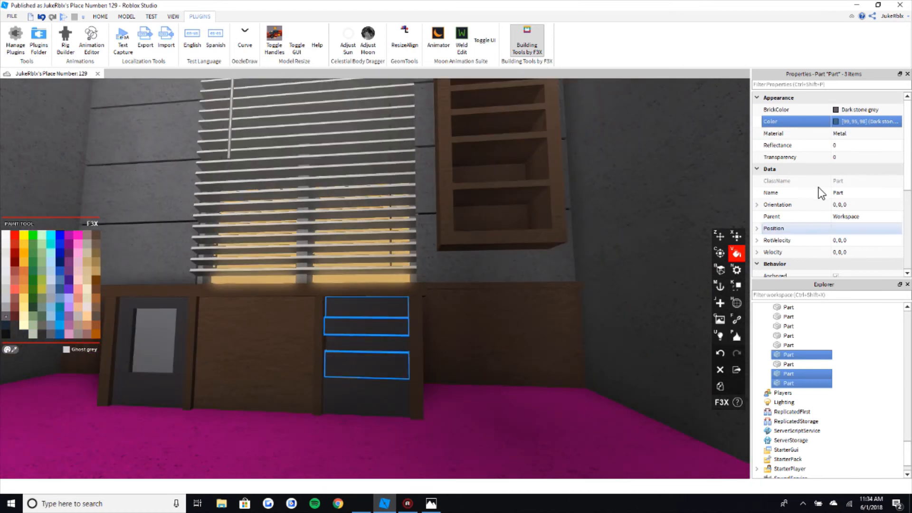
Step: Darken the three selected metal blocks in the right bay to the custom colour 76, 73, 75
click(8, 349)
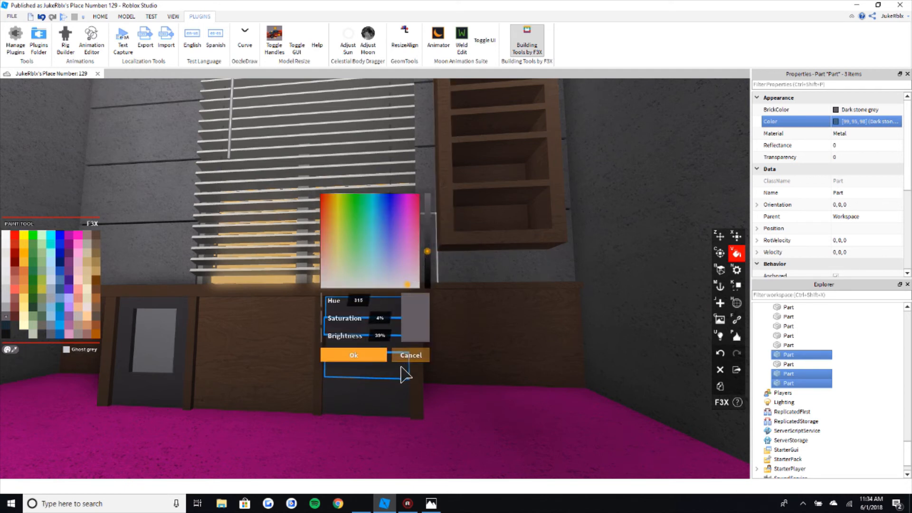
drag(323, 210, 510, 228)
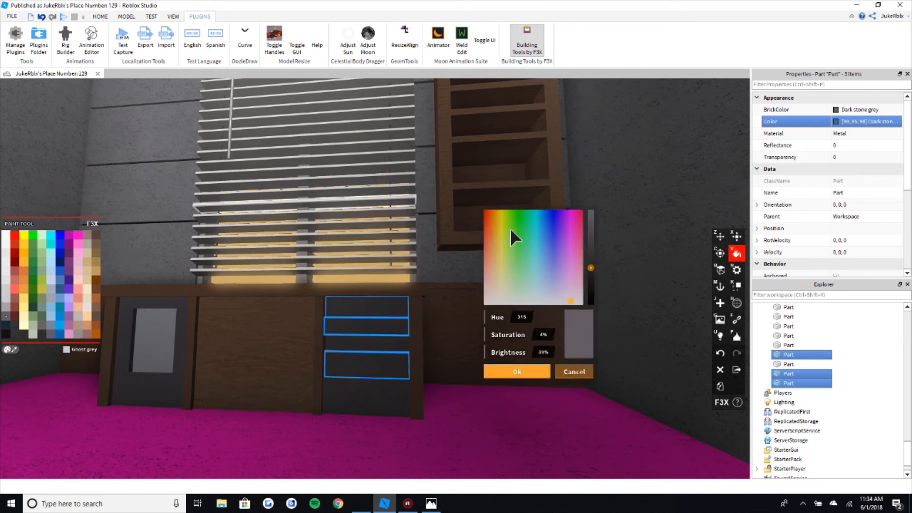
drag(621, 283, 621, 287)
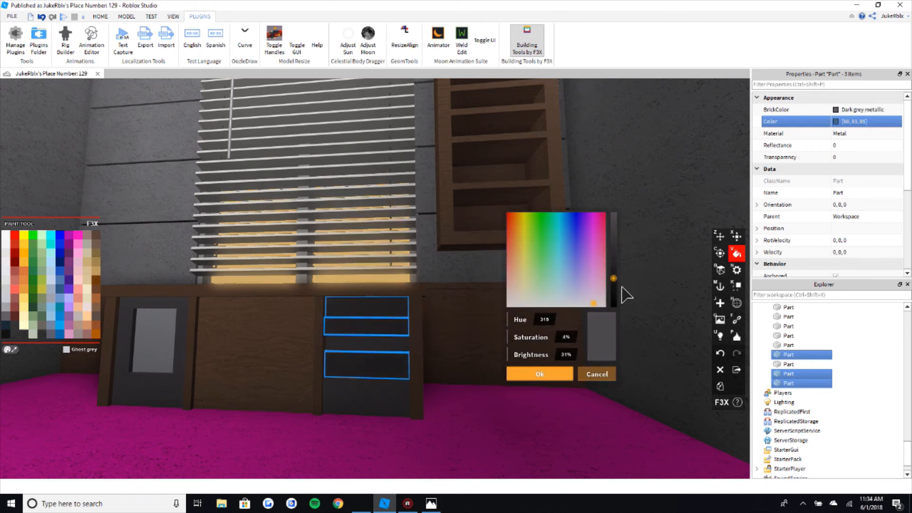
click(562, 378)
scroll(481, 310, down, 5)
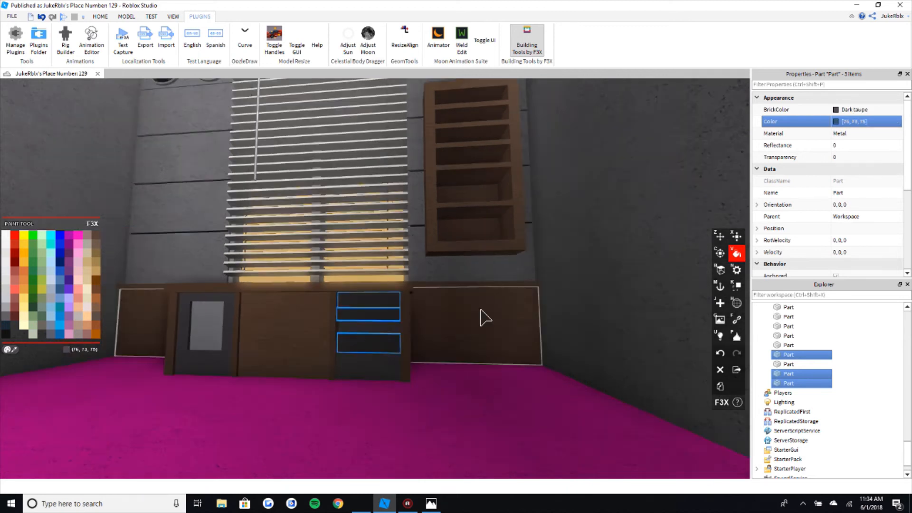
Step: Deselect the metal blocks and examine the desk front against the whole window wall
key(x)
click(389, 105)
key(e)
key(w)
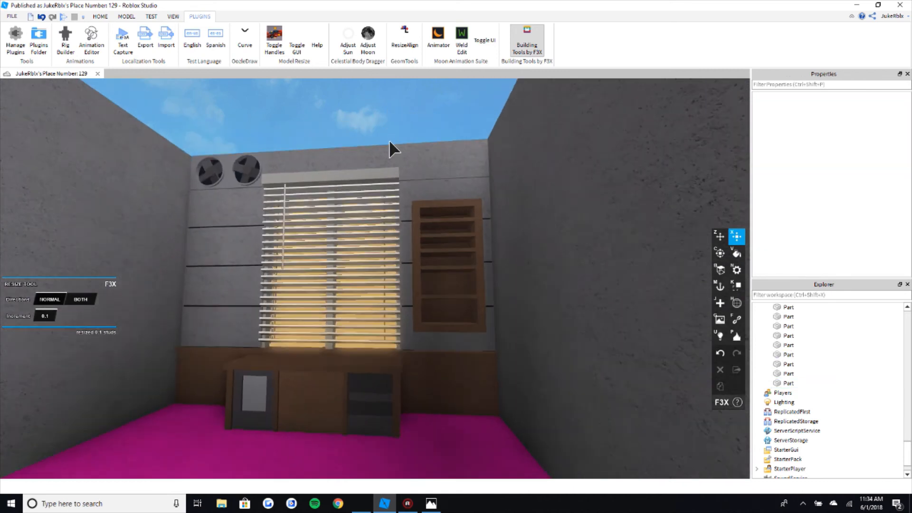
right_drag(397, 190, 395, 228)
scroll(420, 242, up, 2)
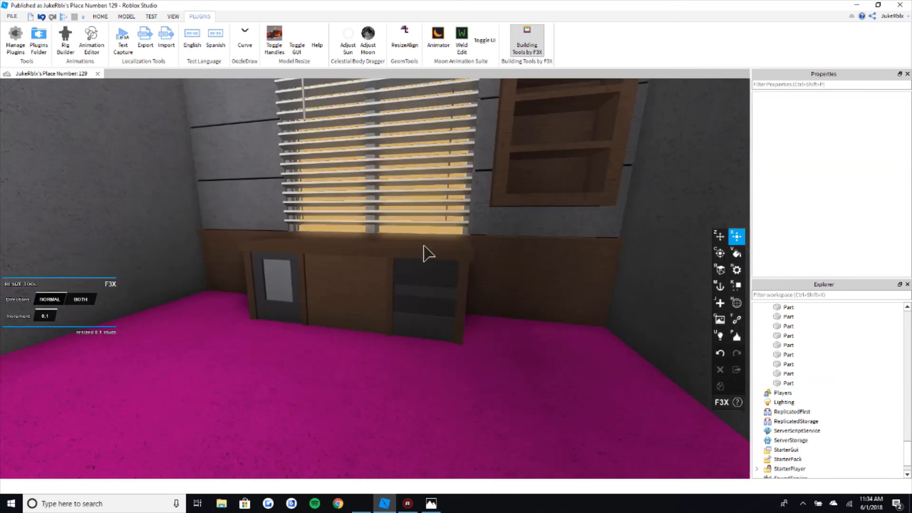
scroll(463, 295, up, 1)
Step: Repaint the topmost metal block in the desk's right bay Dark stone grey to match a neighbouring block
click(464, 281)
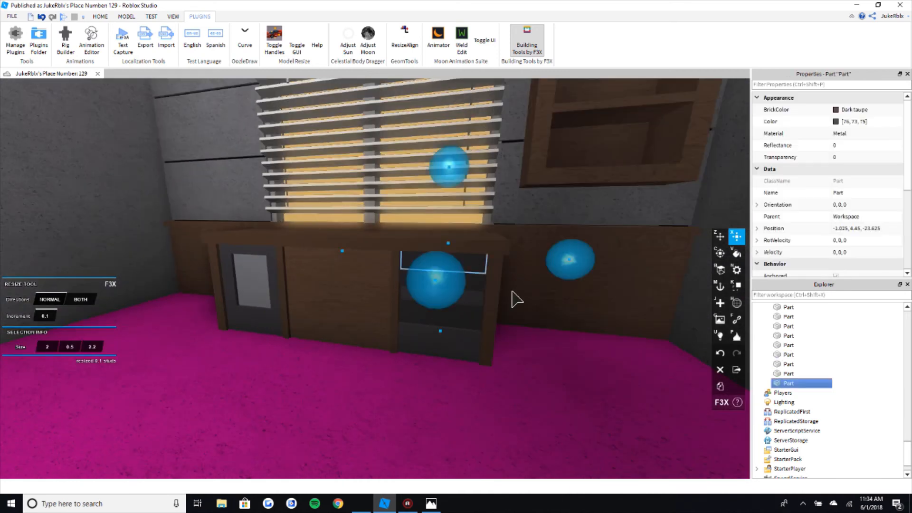
scroll(541, 292, up, 2)
key(v)
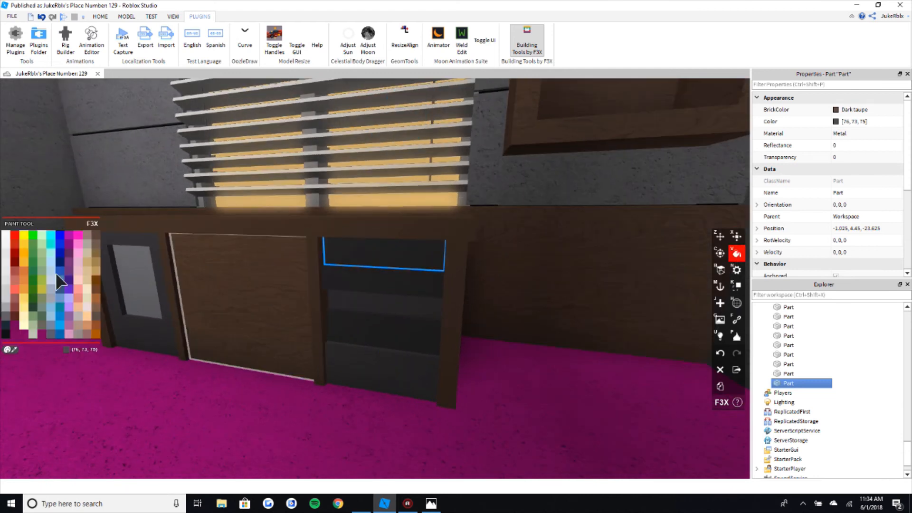
scroll(531, 289, down, 3)
scroll(71, 277, up, 2)
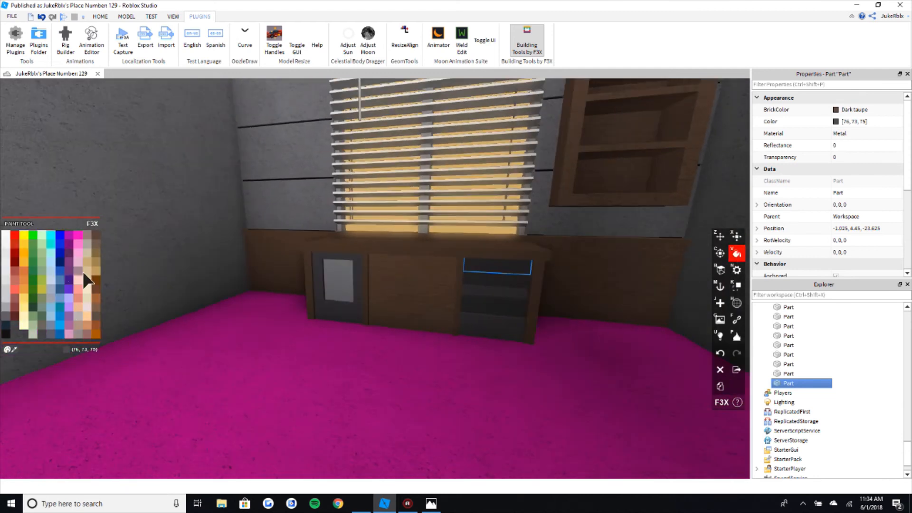
scroll(560, 298, up, 2)
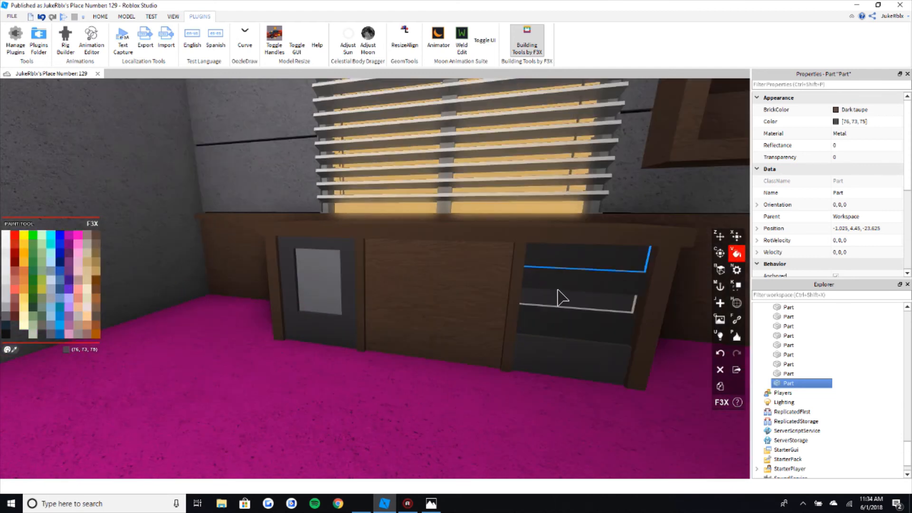
middle_drag(559, 298, 464, 309)
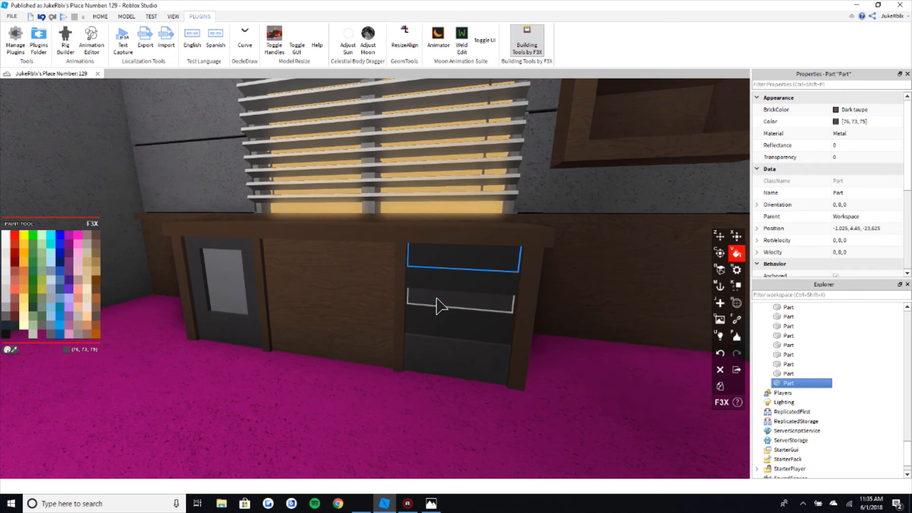
alt+click(410, 278)
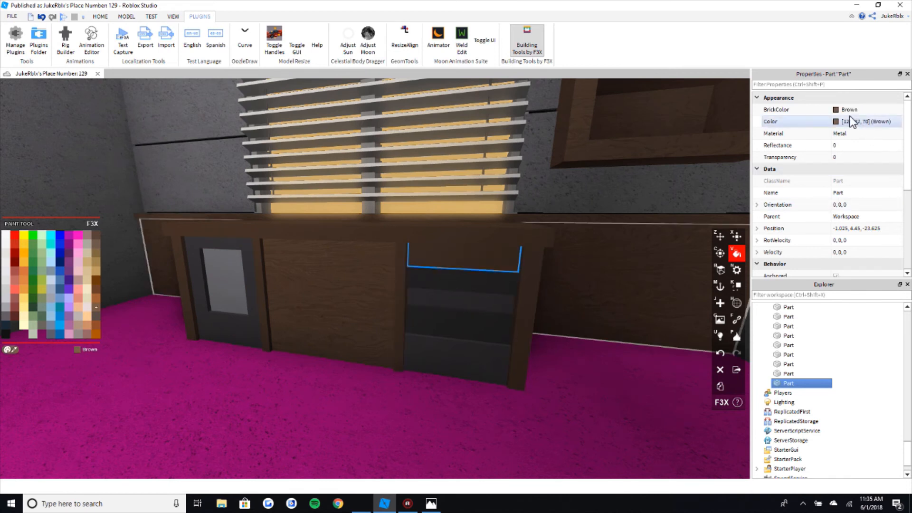
click(837, 114)
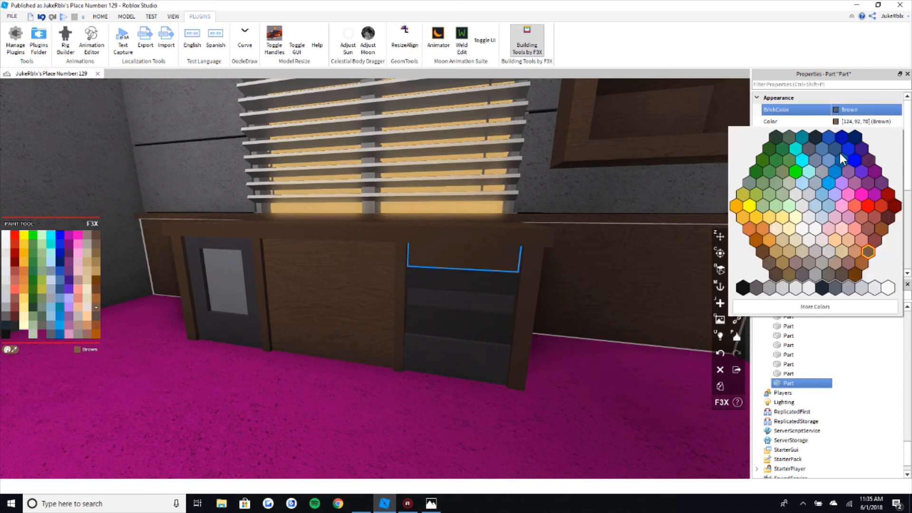
alt+click(514, 312)
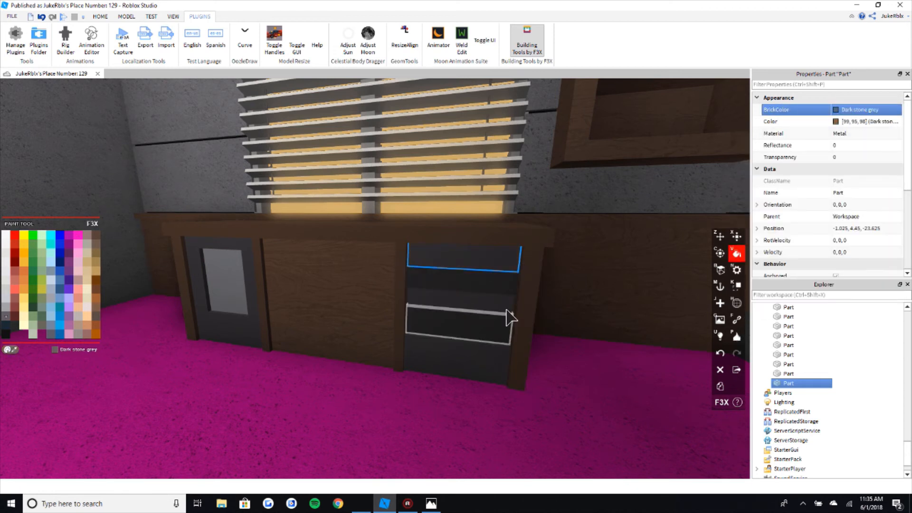
Step: Examine the stacked metal blocks in the desk's right bay from close up and from farther back
scroll(443, 304, up, 3)
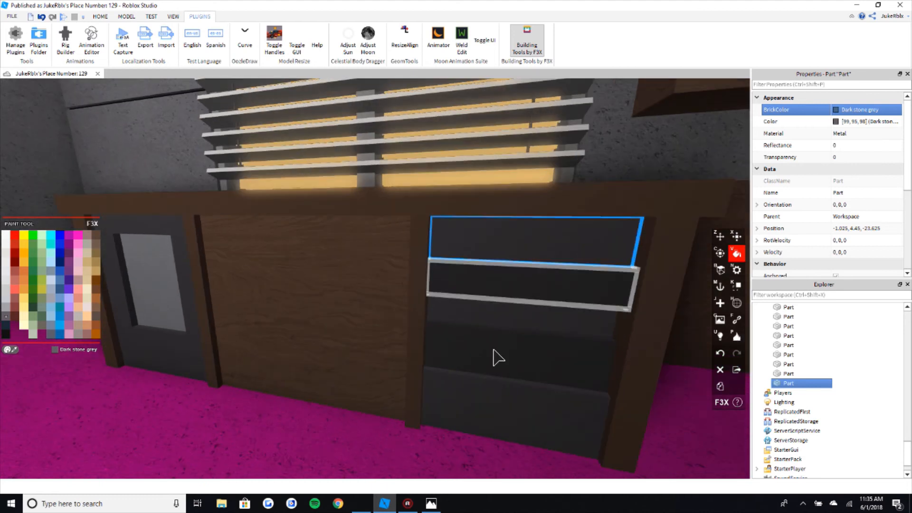
scroll(494, 348, down, 2)
key(x)
mouse_move(494, 340)
right_down()
mouse_move(431, 210)
mouse_move(376, 228)
mouse_move(381, 291)
right_up()
click(376, 228)
scroll(453, 368, up, 5)
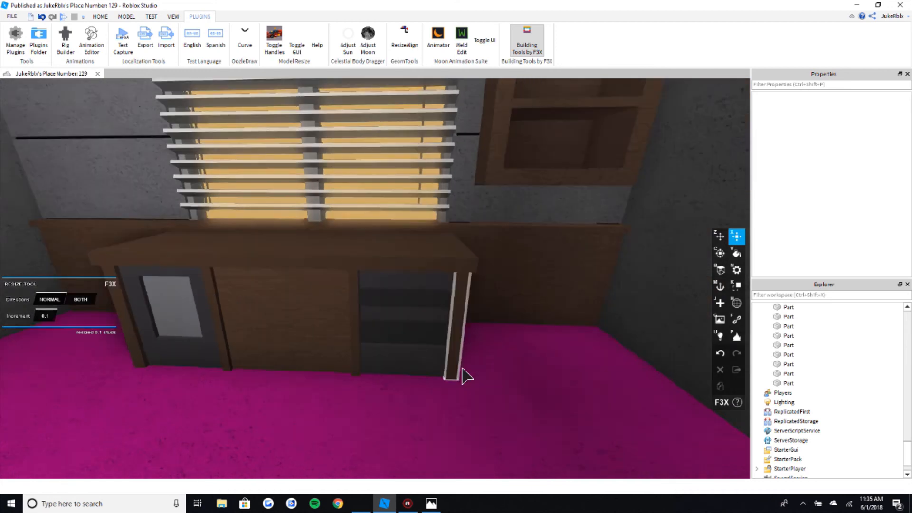
scroll(451, 304, up, 3)
scroll(444, 224, up, 3)
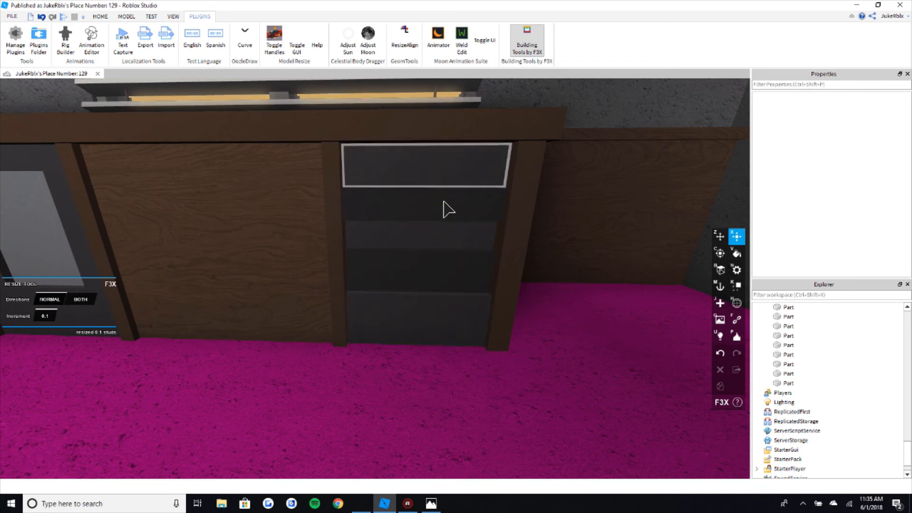
click(420, 246)
click(404, 187)
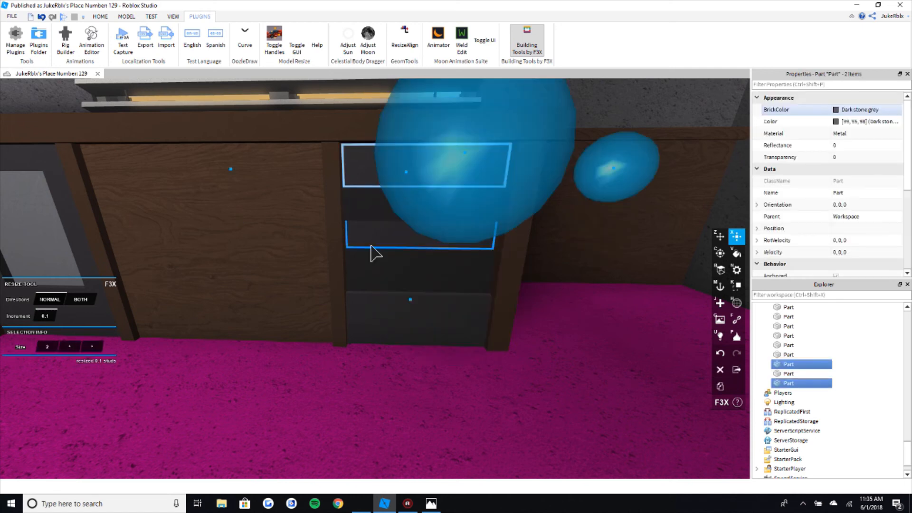
click(381, 287)
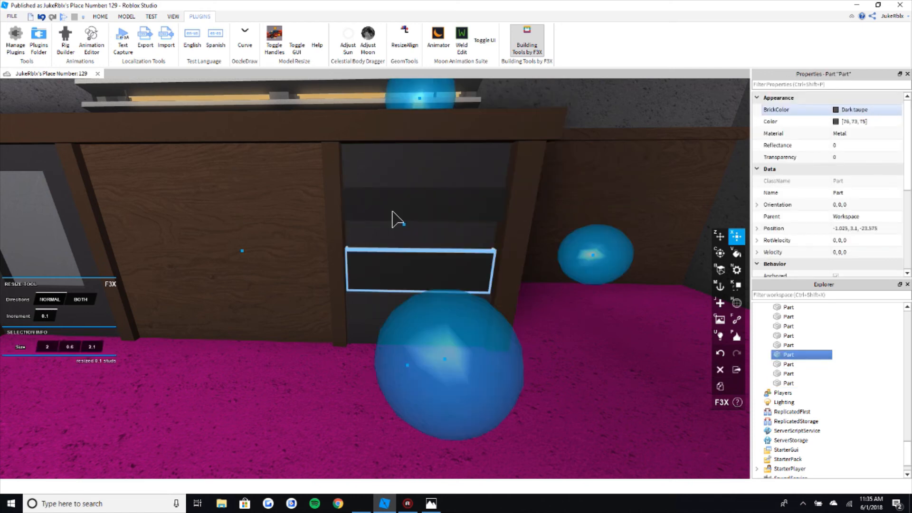
shift+click(390, 185)
key(v)
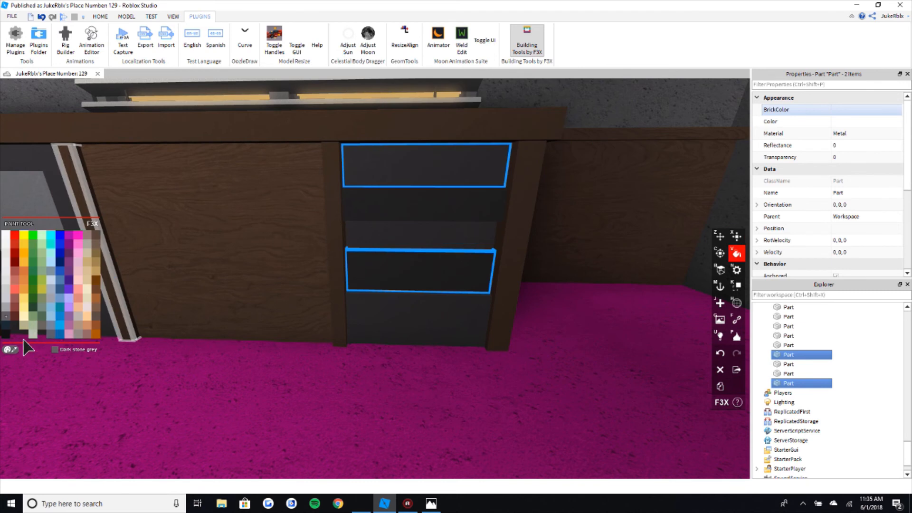
click(15, 350)
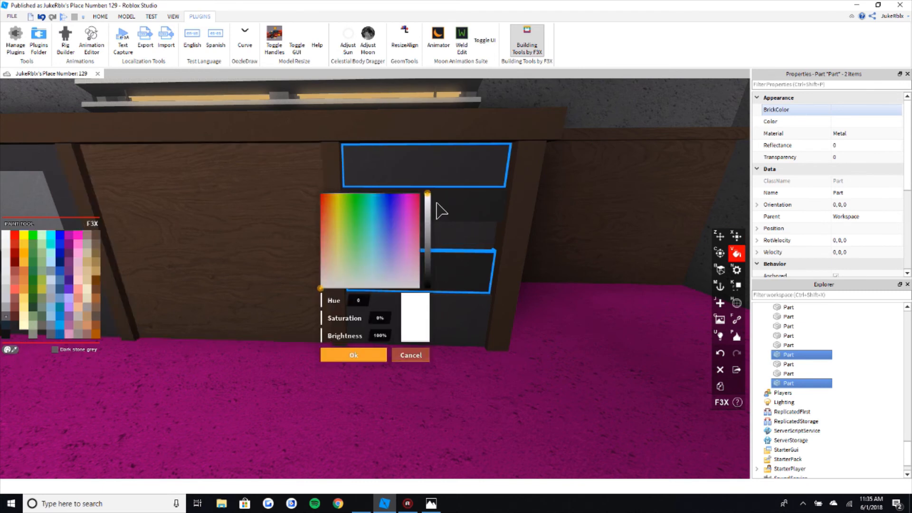
drag(439, 212, 432, 216)
click(403, 359)
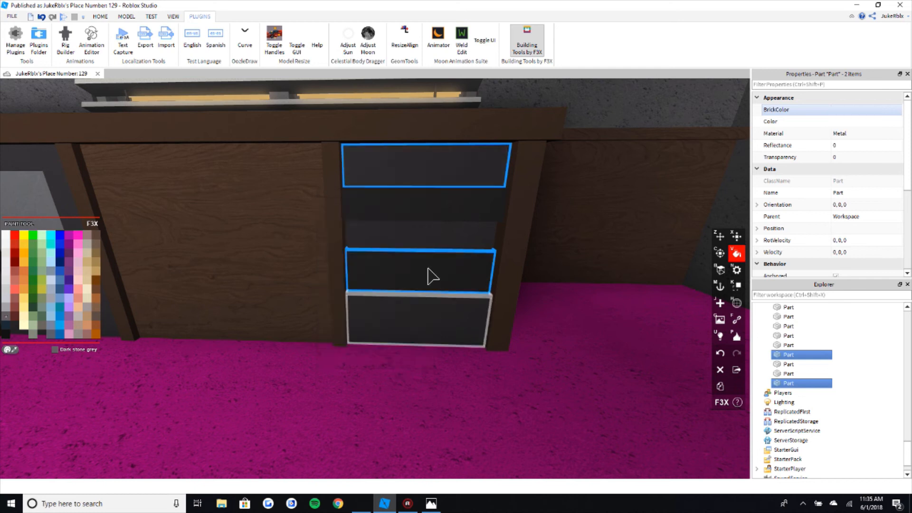
Step: Paint the second block from the bottom of the right bay the custom colour 85, 82, 84
click(498, 277)
click(363, 291)
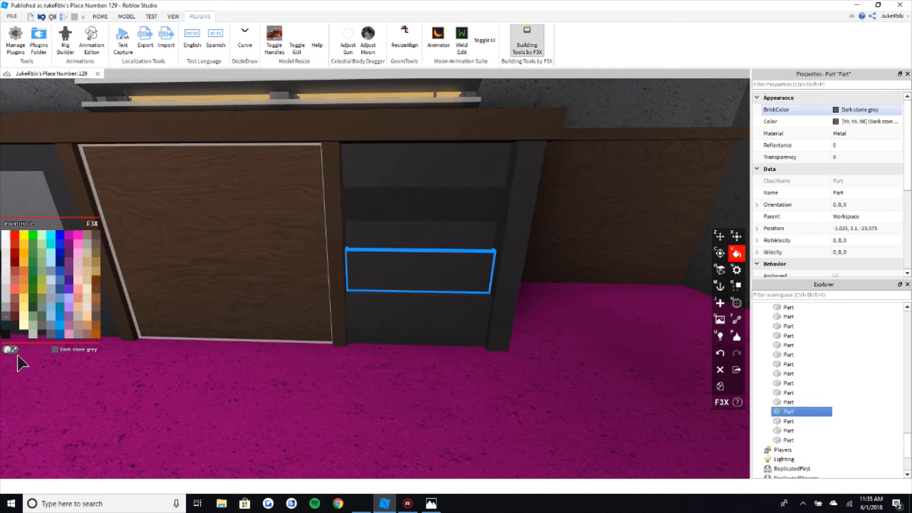
click(18, 335)
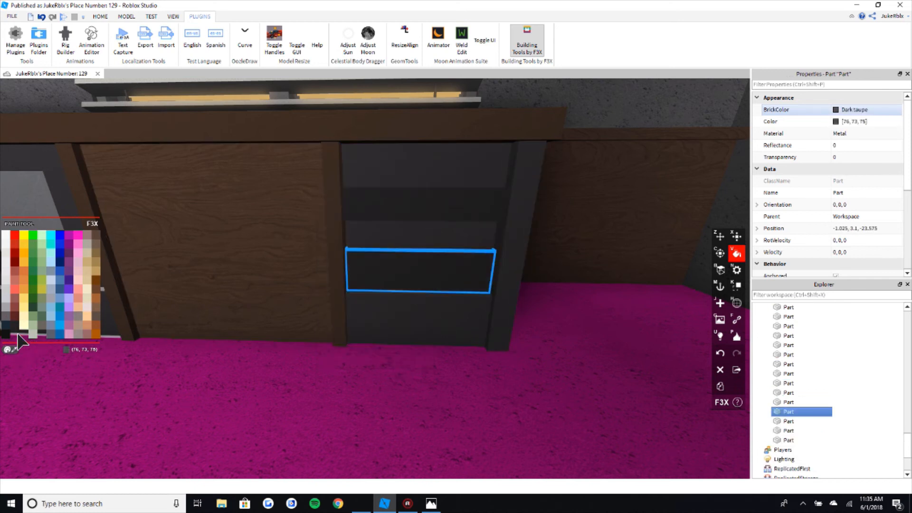
click(7, 350)
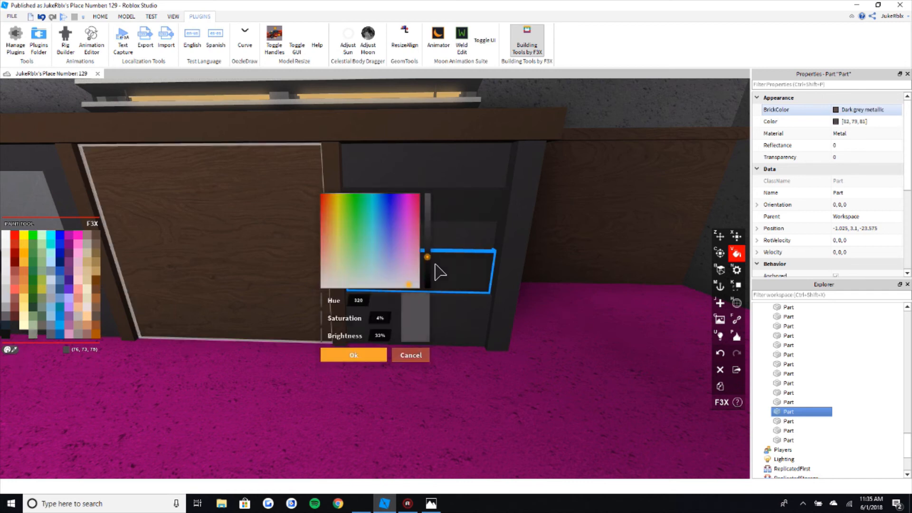
click(373, 360)
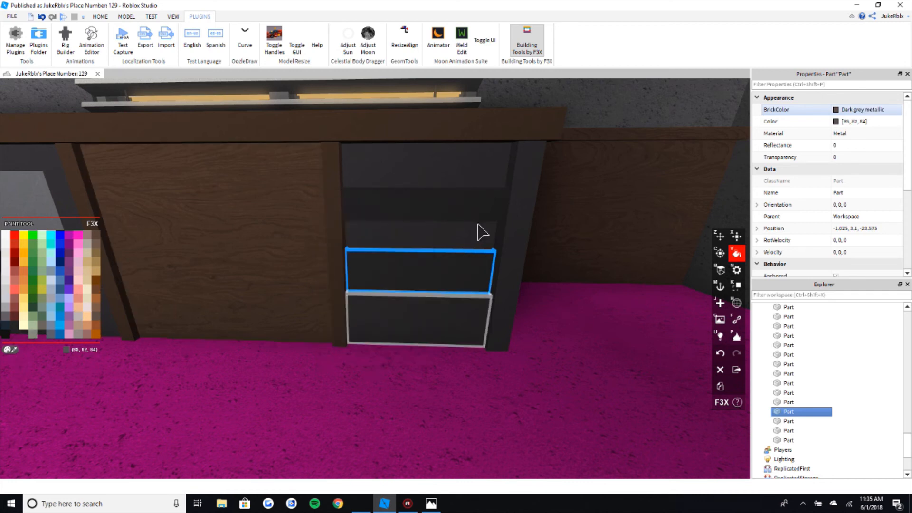
Step: Lighten the topmost metal block in the right bay to a custom grey with about 44% brightness
key(z)
click(443, 183)
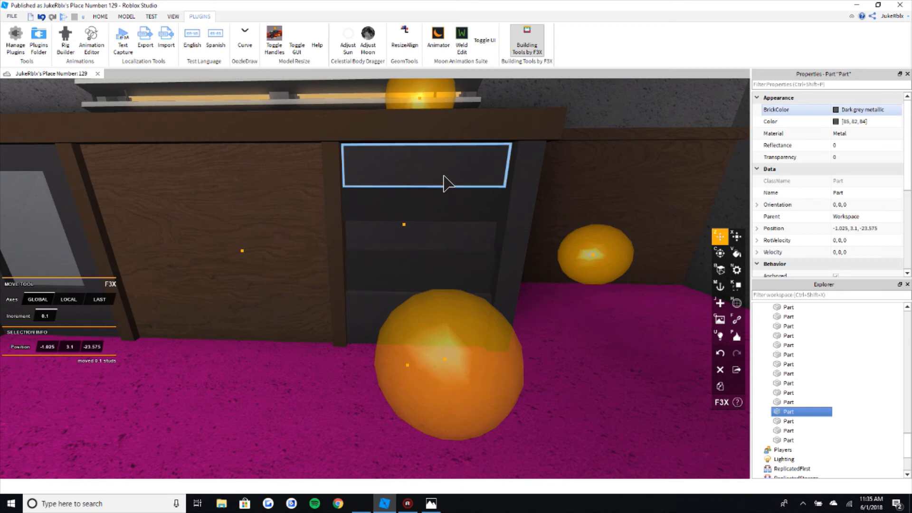
key(v)
click(11, 350)
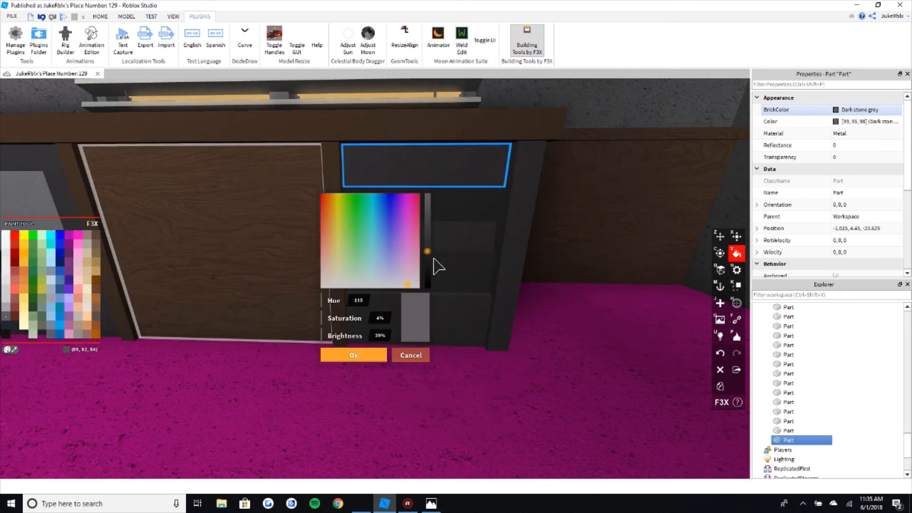
drag(435, 254, 438, 252)
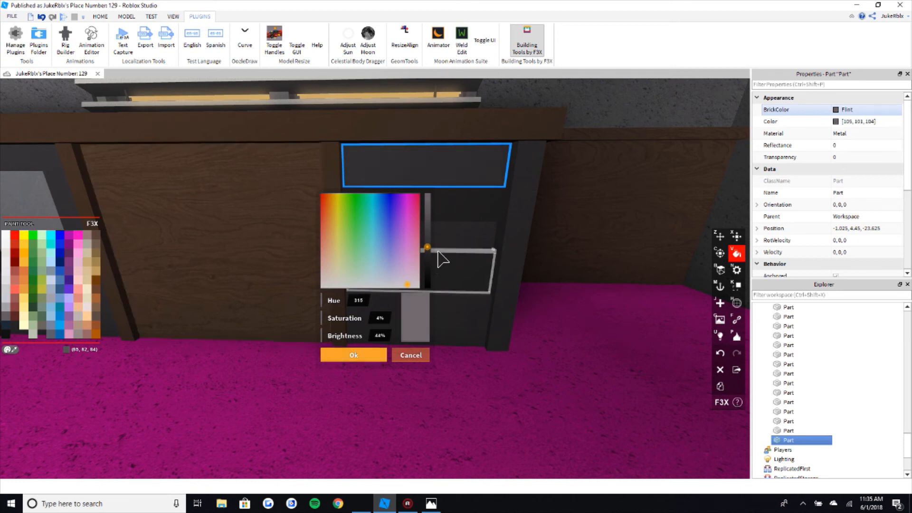
click(364, 357)
Step: Deselect the block and examine the desk's drawer shades and end panel from across the room and close up
key(x)
scroll(452, 185, down, 5)
right_drag(480, 277, 408, 296)
click(402, 127)
key(w)
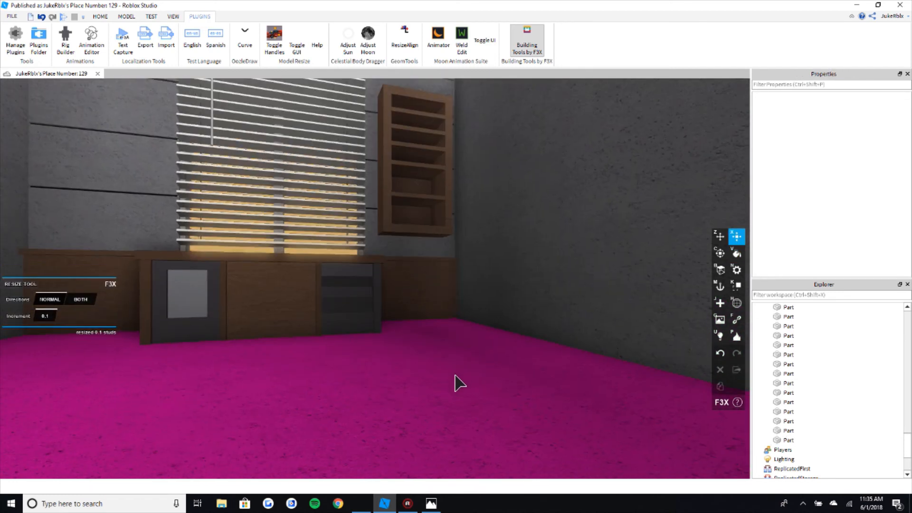
right_drag(455, 372, 461, 367)
key(e)
scroll(461, 366, up, 1)
scroll(458, 380, down, 3)
scroll(463, 373, up, 3)
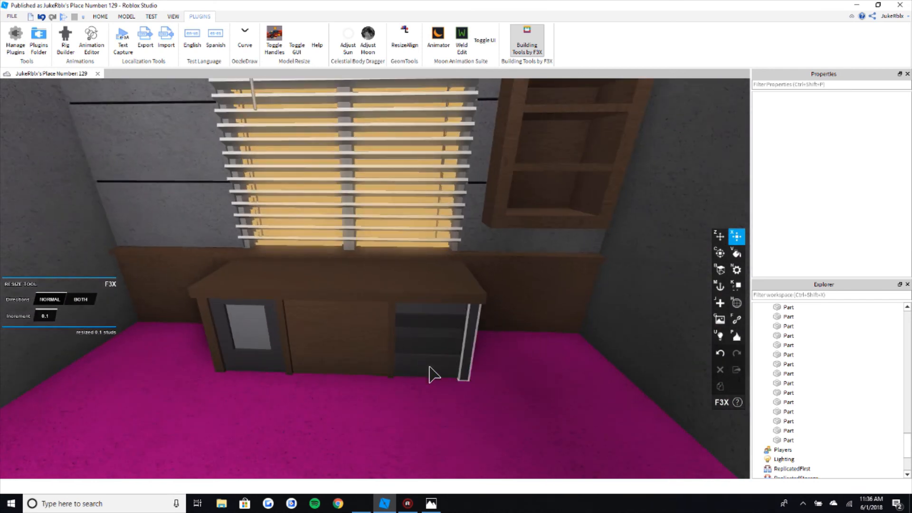
scroll(483, 366, down, 3)
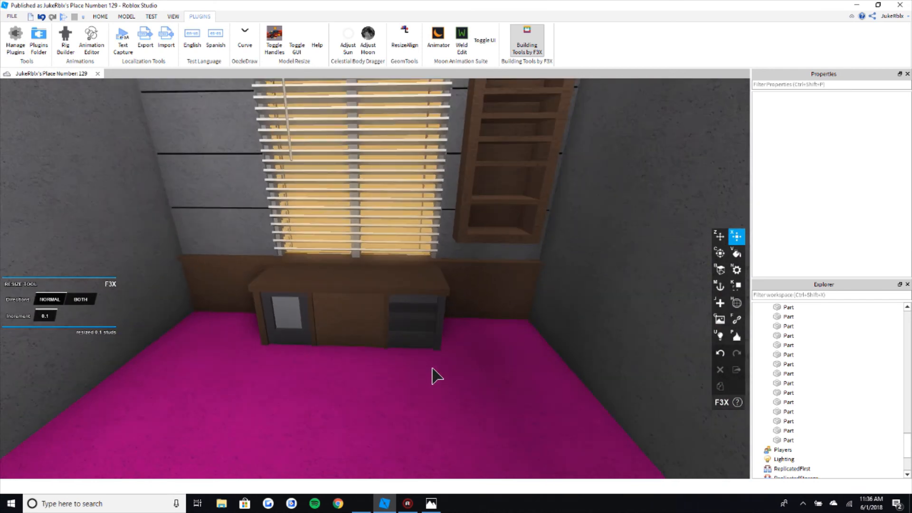
scroll(405, 393, down, 2)
scroll(456, 347, up, 3)
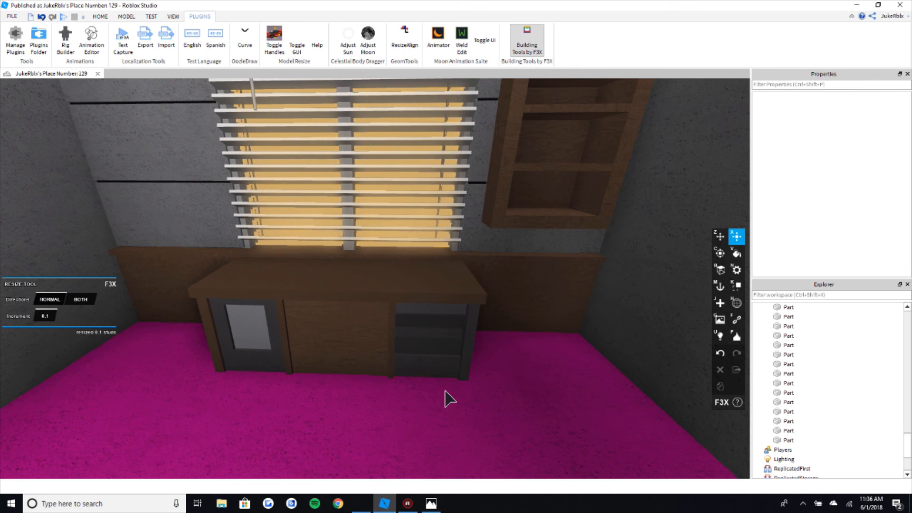
scroll(447, 396, down, 3)
scroll(433, 393, up, 3)
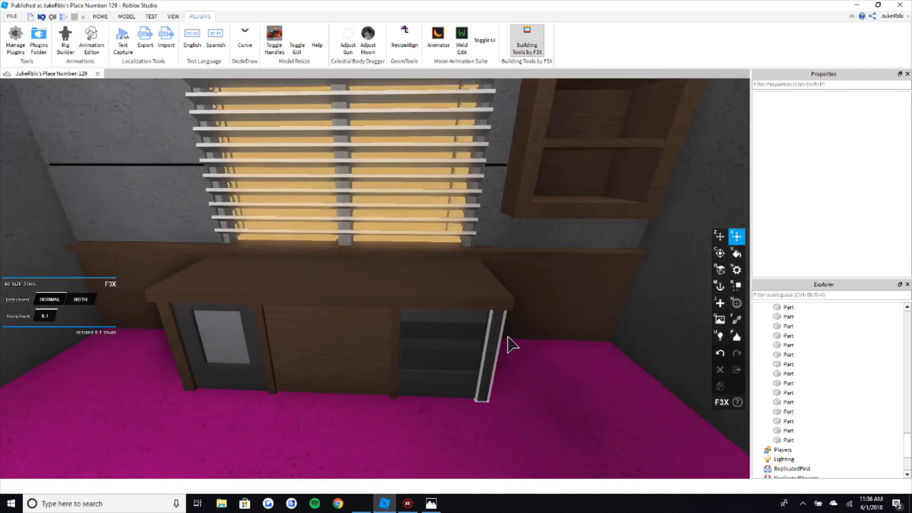
Step: Repaint the desk's right end panel Brown to match the rest of the frame and deselect it
click(505, 346)
key(v)
key(x)
scroll(421, 325, down, 5)
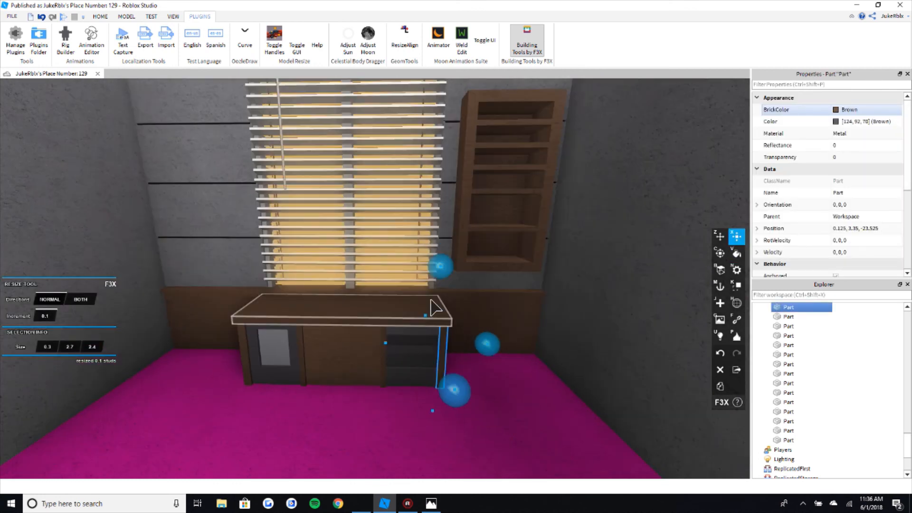
click(407, 162)
Step: Compare the desk with the office reference picture in Photos and return to Roblox Studio
right_drag(368, 286, 367, 286)
scroll(370, 352, up, 4)
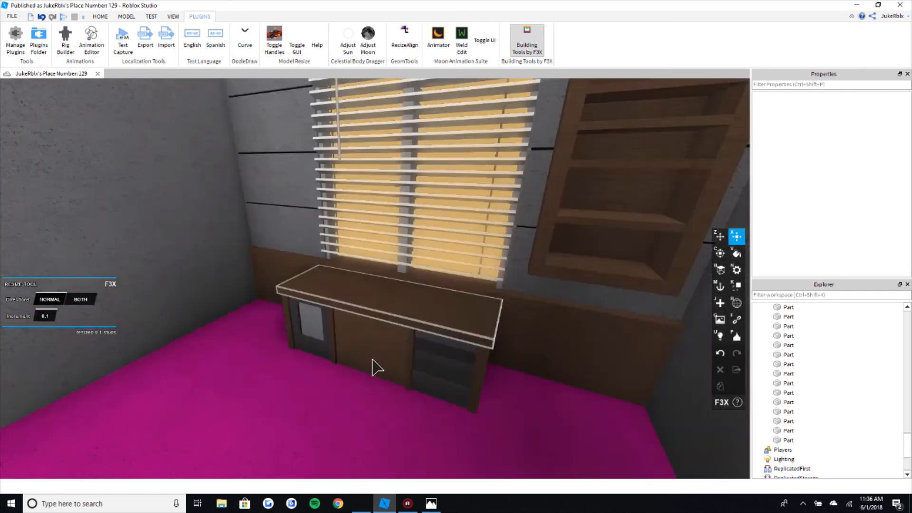
right_drag(371, 360, 368, 499)
click(430, 503)
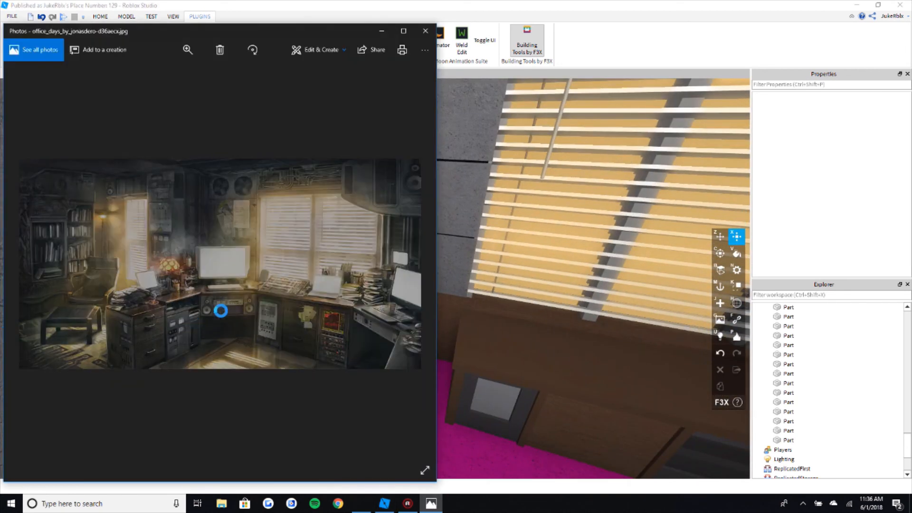
click(358, 4)
Step: Duplicate the desktop slab, move the copy 8.2 studs left against the original's end, and activate the Rotate tool
click(515, 350)
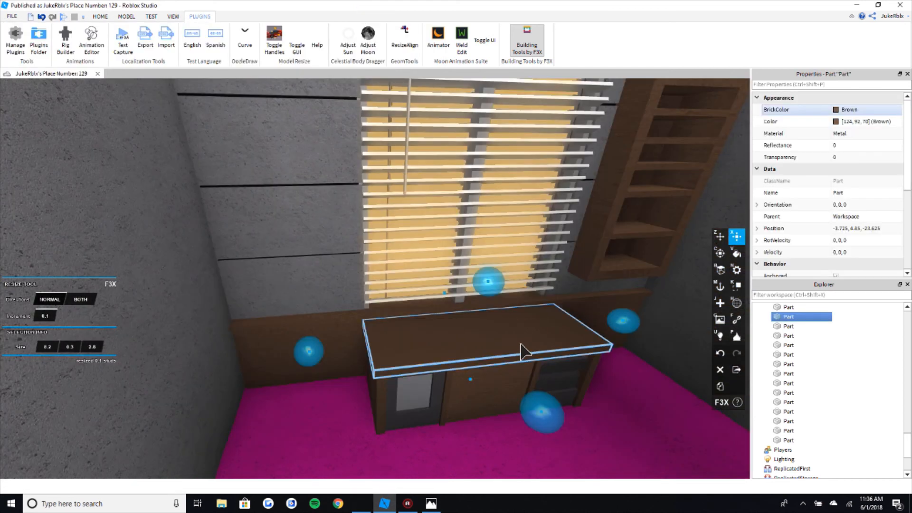
key(ctrl+d)
key(z)
drag(533, 342, 418, 338)
key(c)
scroll(404, 336, down, 3)
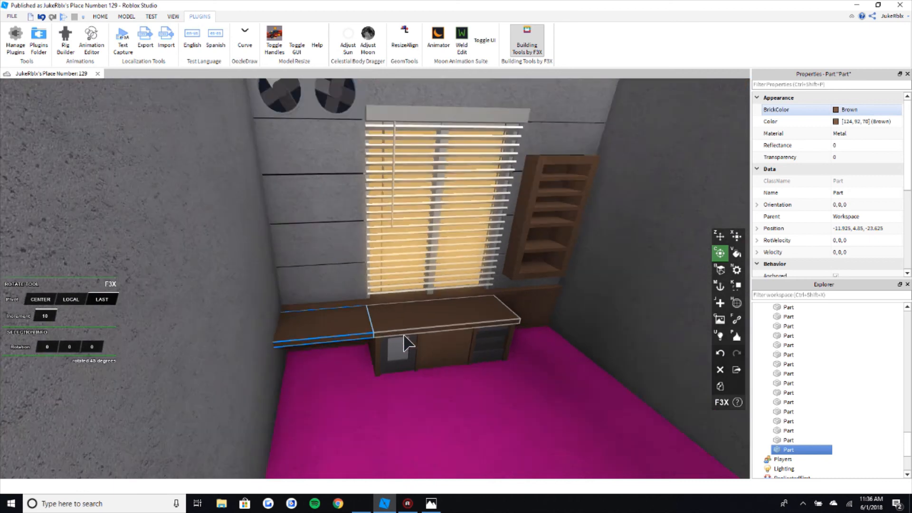
Step: Shorten the copied desktop slab from its left end to a length of 5.9 studs with the Resize tool
scroll(404, 341, down, 5)
scroll(331, 280, down, 3)
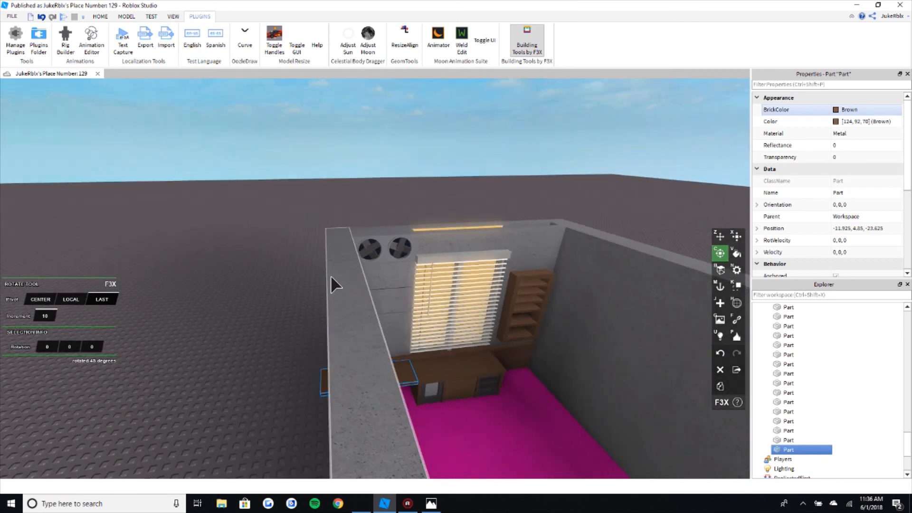
scroll(332, 276, up, 2)
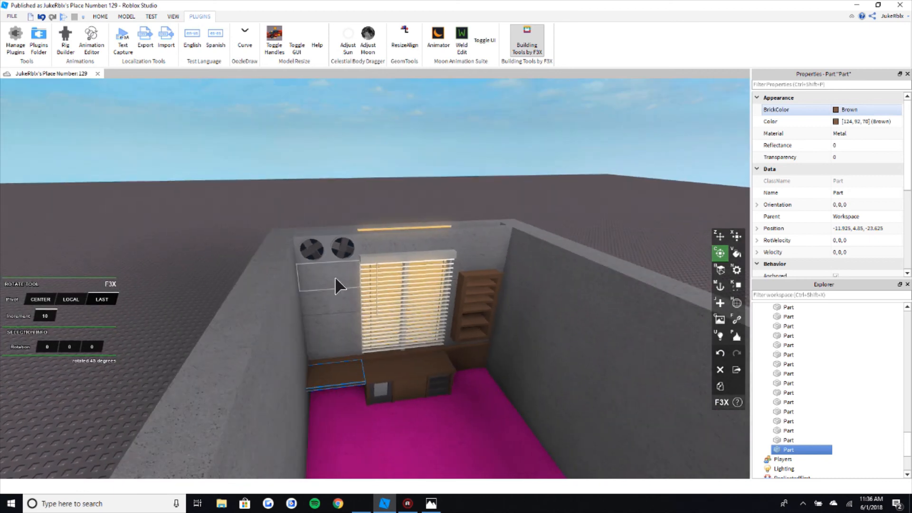
scroll(342, 298, up, 3)
scroll(347, 304, up, 3)
scroll(347, 304, down, 5)
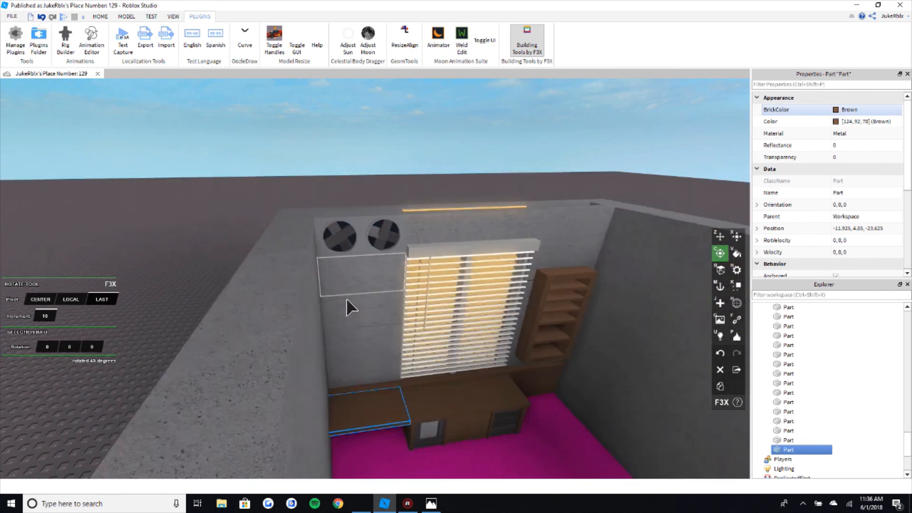
scroll(351, 335, up, 3)
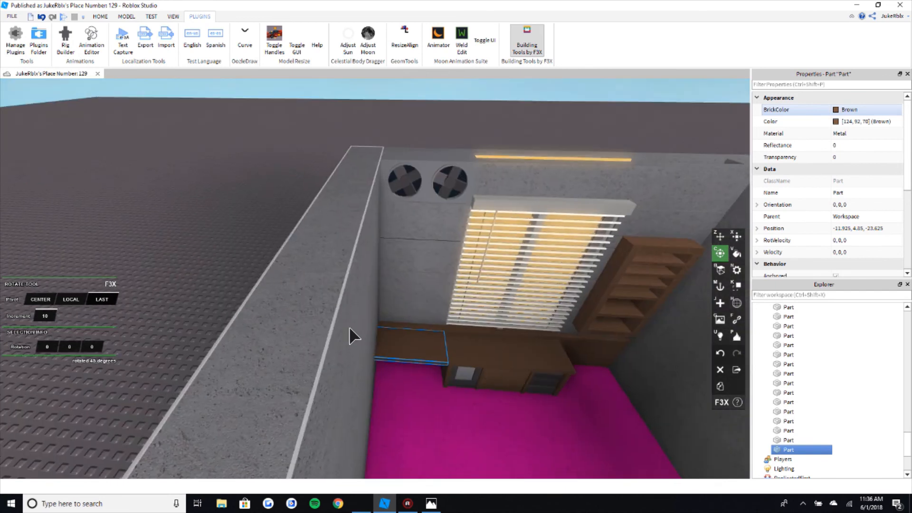
scroll(366, 245, up, 2)
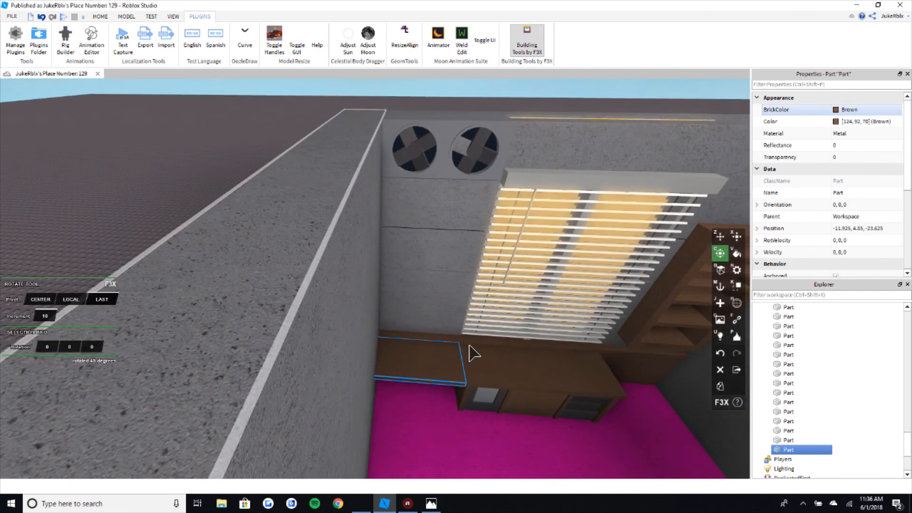
scroll(456, 356, down, 2)
scroll(332, 289, up, 2)
scroll(352, 262, down, 2)
key(x)
scroll(341, 264, up, 1)
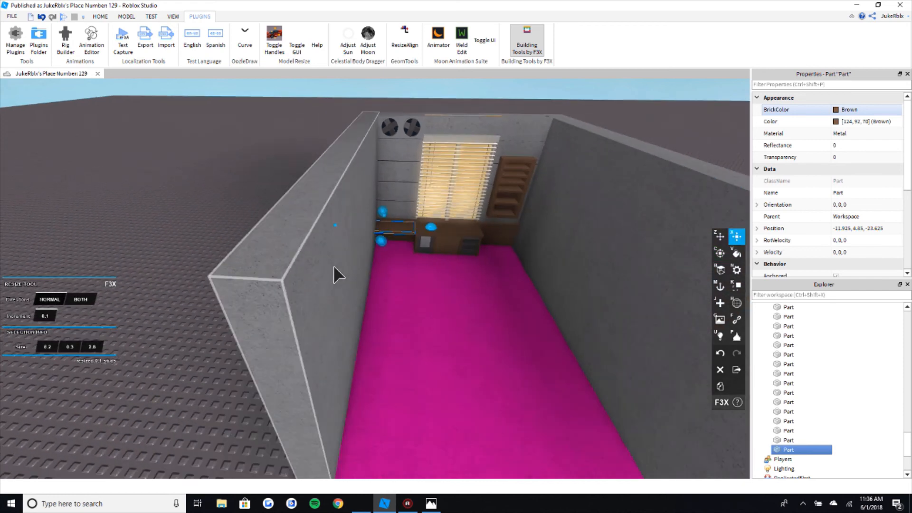
scroll(338, 266, down, 1)
scroll(356, 294, up, 3)
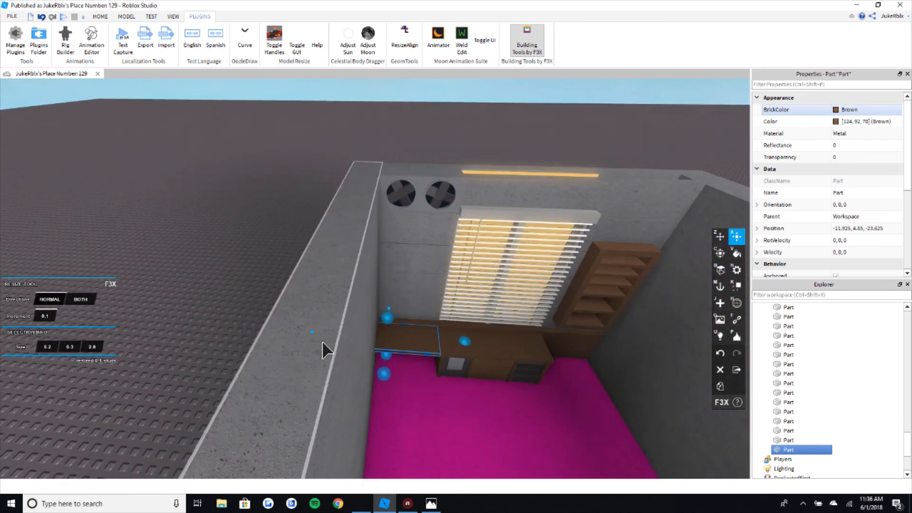
drag(322, 342, 339, 341)
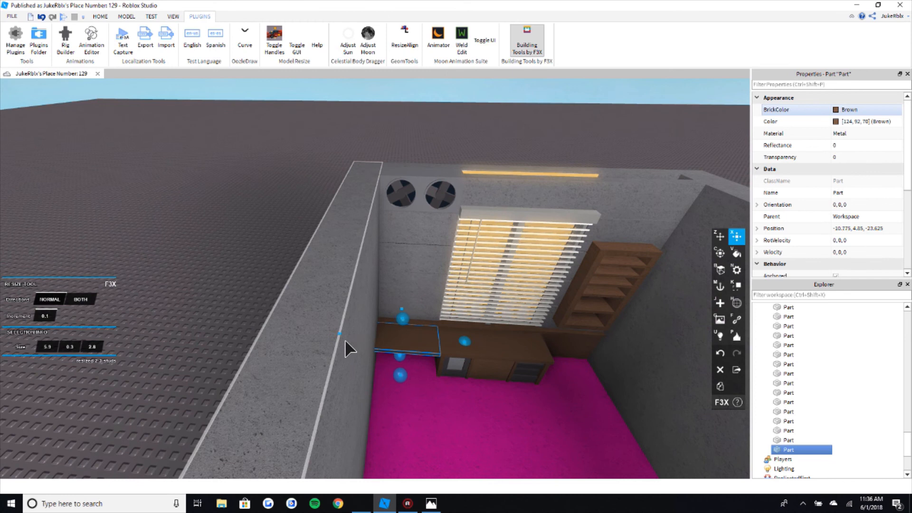
Step: Examine the shortened desktop slab and its fit against the left wall from near and far
key(w)
key(a)
key(d)
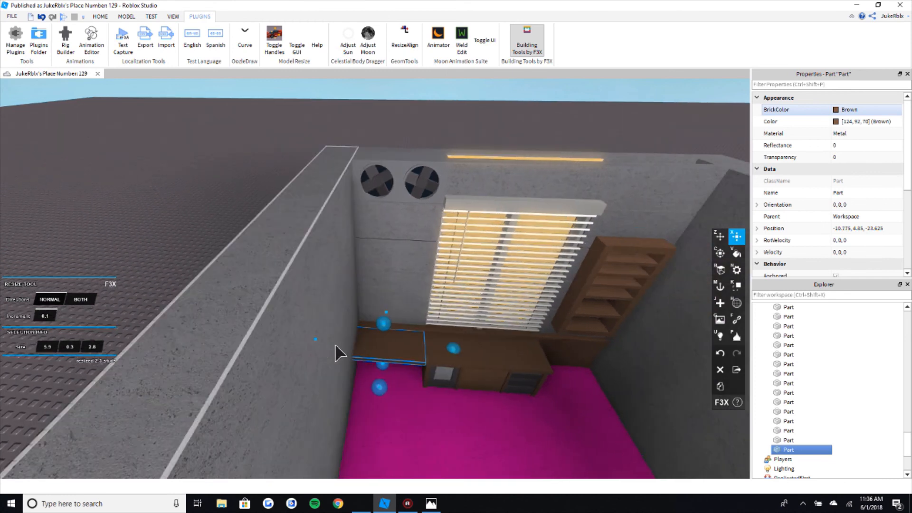
key(d)
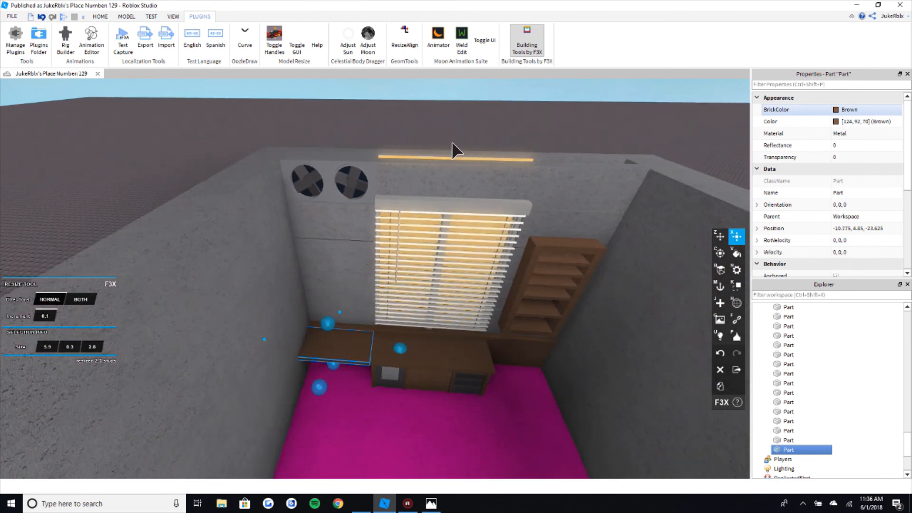
key(s)
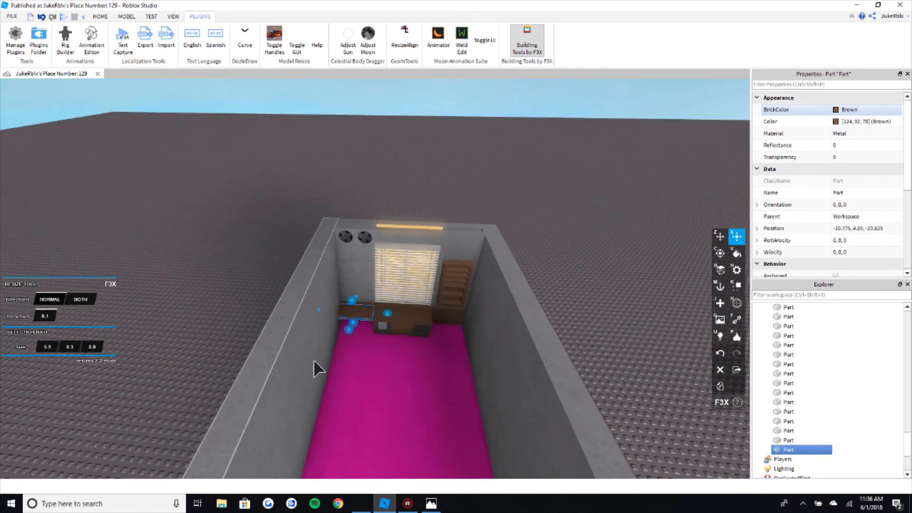
key(a)
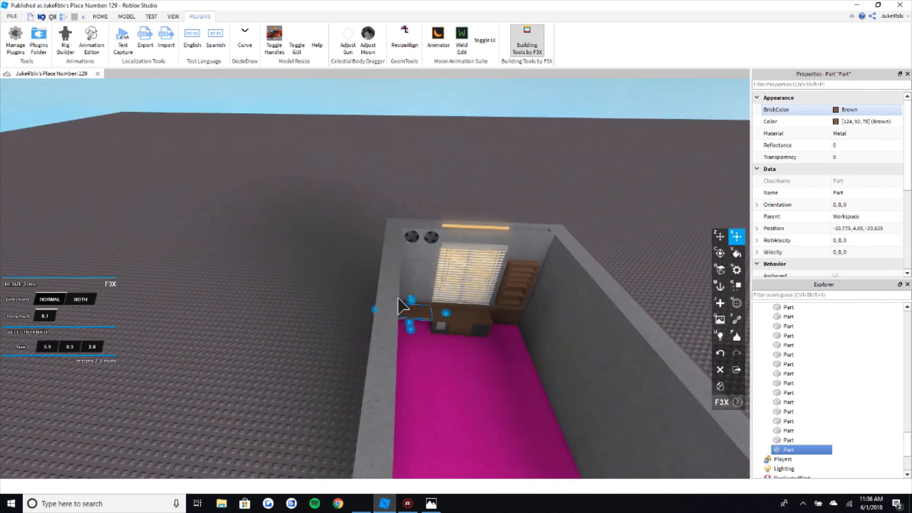
key(d)
key(w)
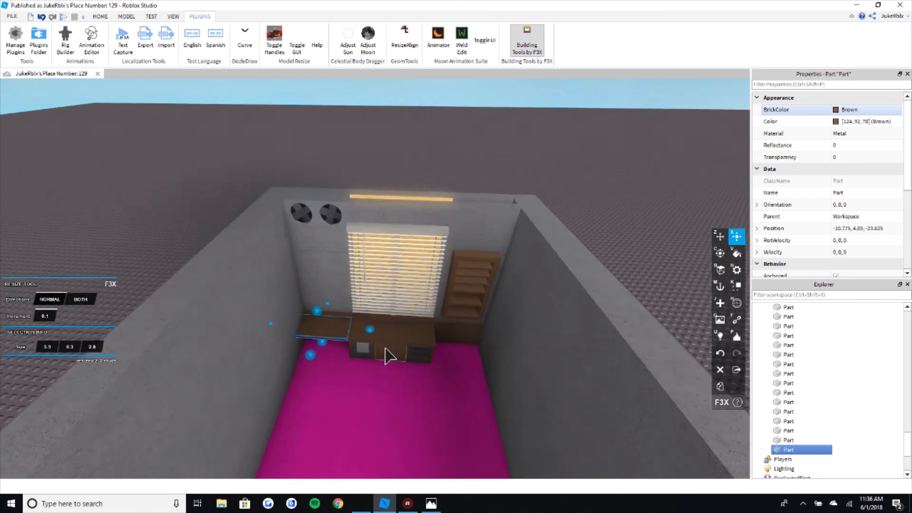
Step: Rotate the shortened slab 45 degrees about its back corner at the main desktop, using a 45-degree increment
key(w)
key(c)
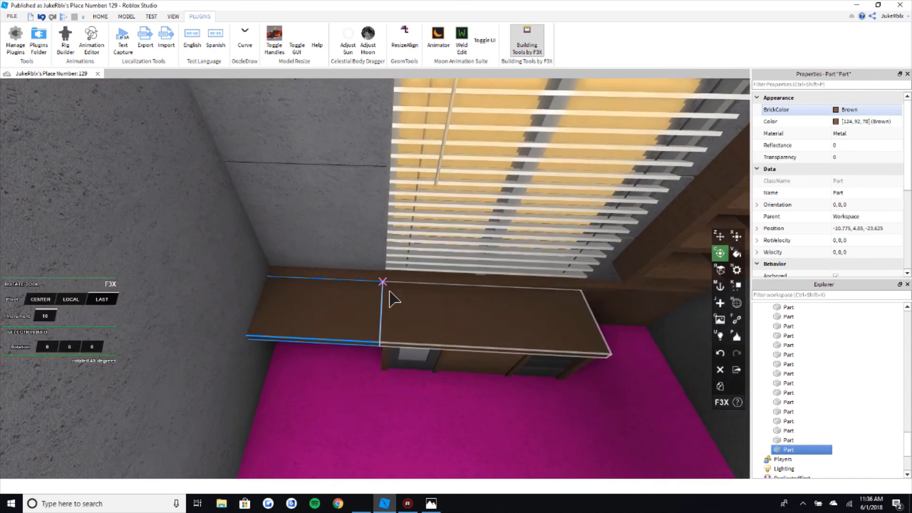
click(390, 292)
key(s)
key(w)
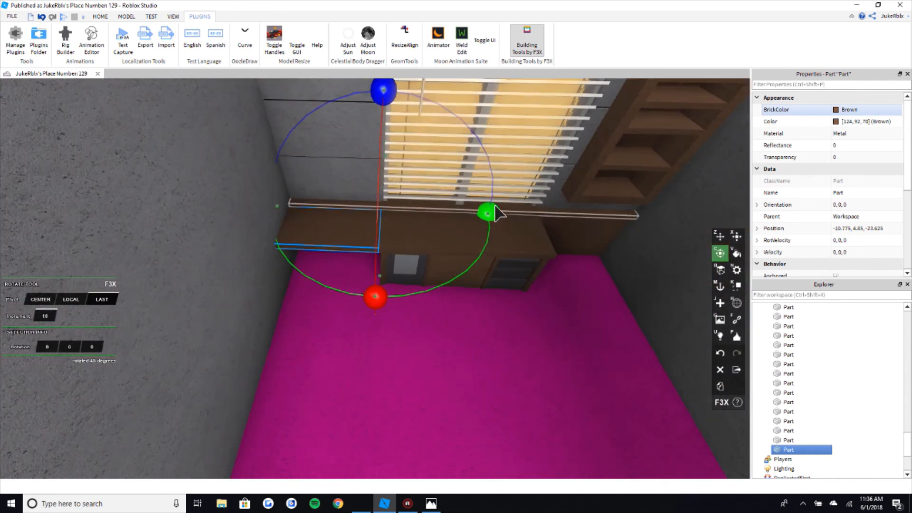
mouse_move(496, 214)
mouse_down()
mouse_move(469, 176)
mouse_move(494, 223)
mouse_up()
drag(492, 206, 475, 178)
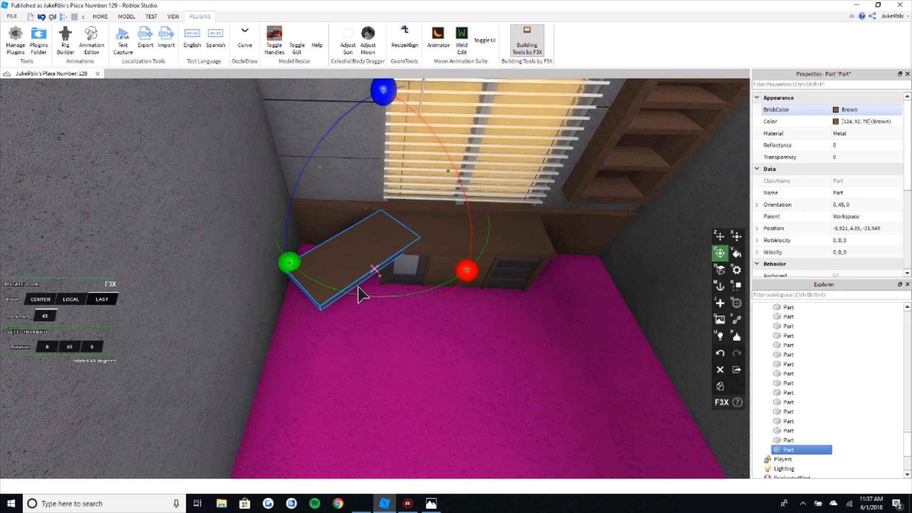
Step: Set the rotation pivot at the angled slab's back corner and the rotation increment to 5 degrees
click(390, 222)
scroll(501, 222, up, 1)
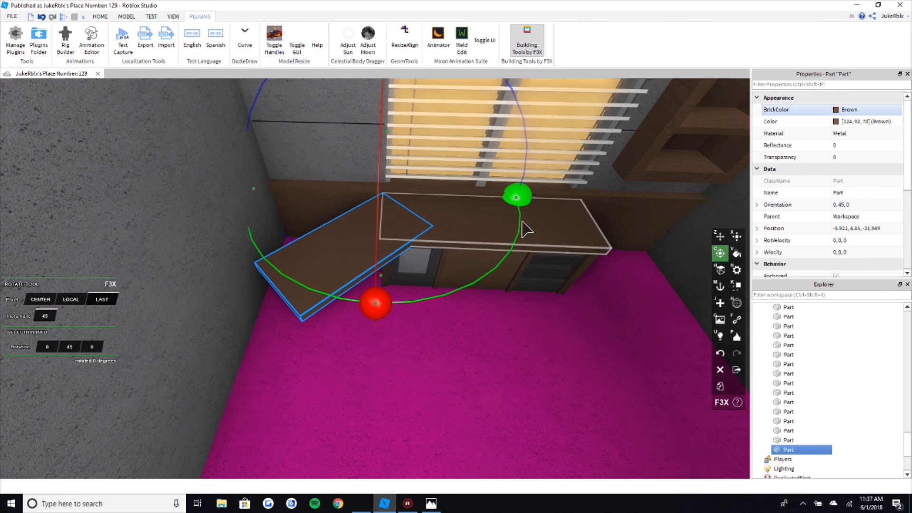
click(521, 190)
key(x)
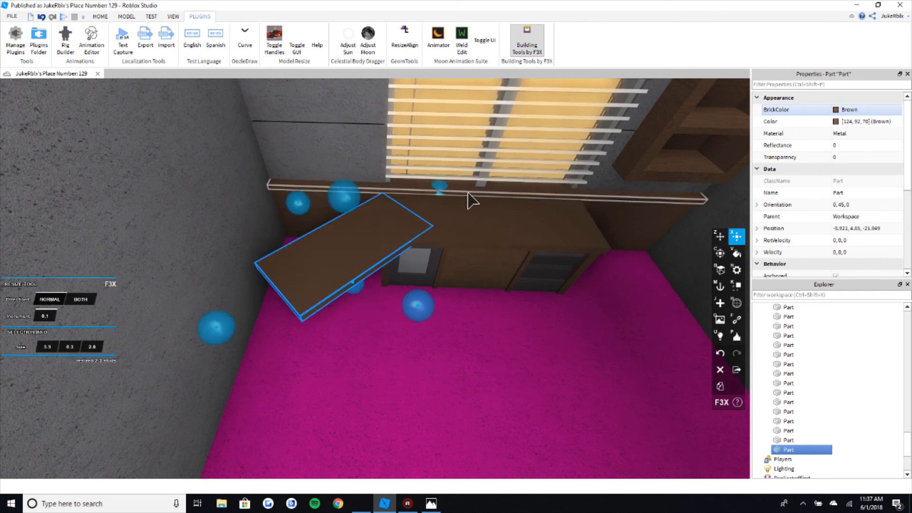
right_drag(462, 194, 462, 178)
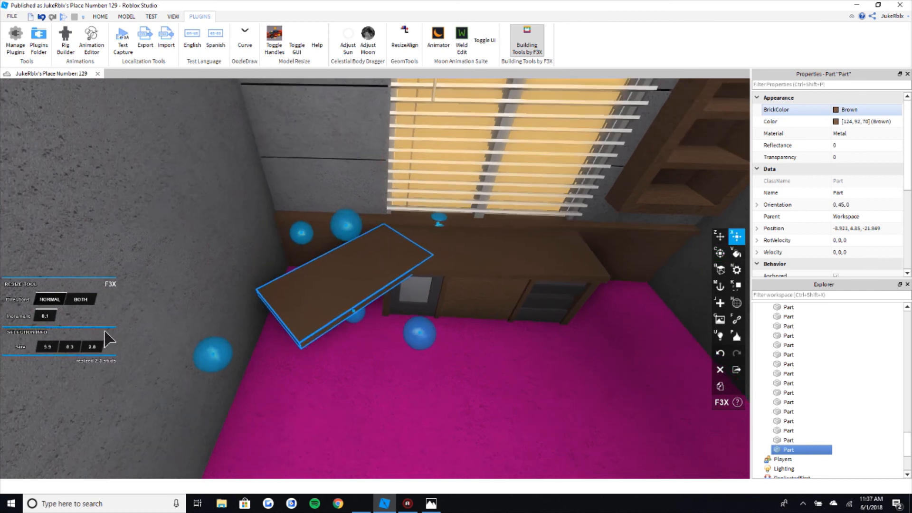
scroll(75, 323, down, 2)
key(c)
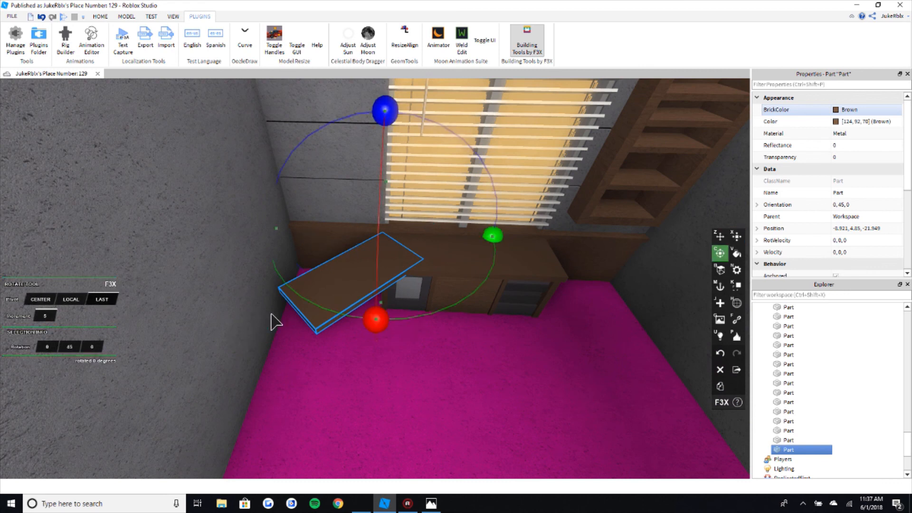
Step: Lengthen the angled slab to 6 studs at its end near the left wall
key(z)
key(d)
key(x)
right_drag(328, 301, 328, 301)
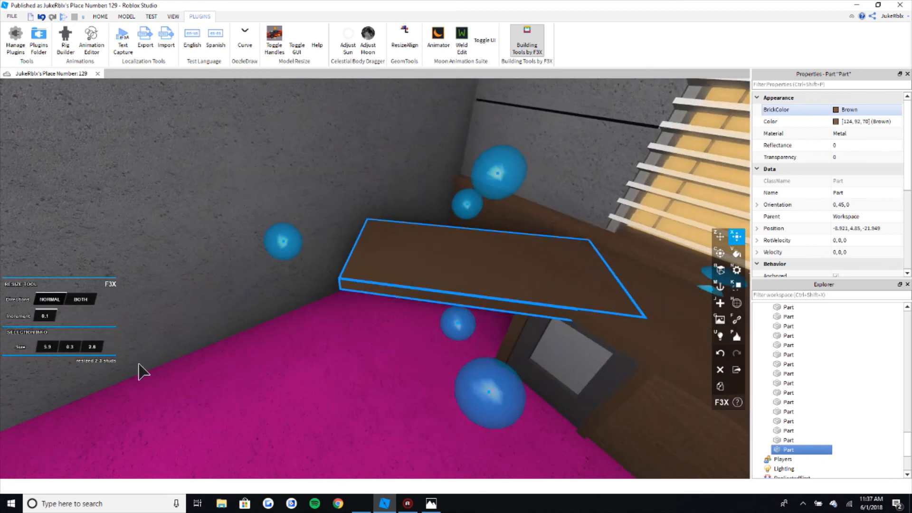
drag(289, 258, 288, 260)
key(d)
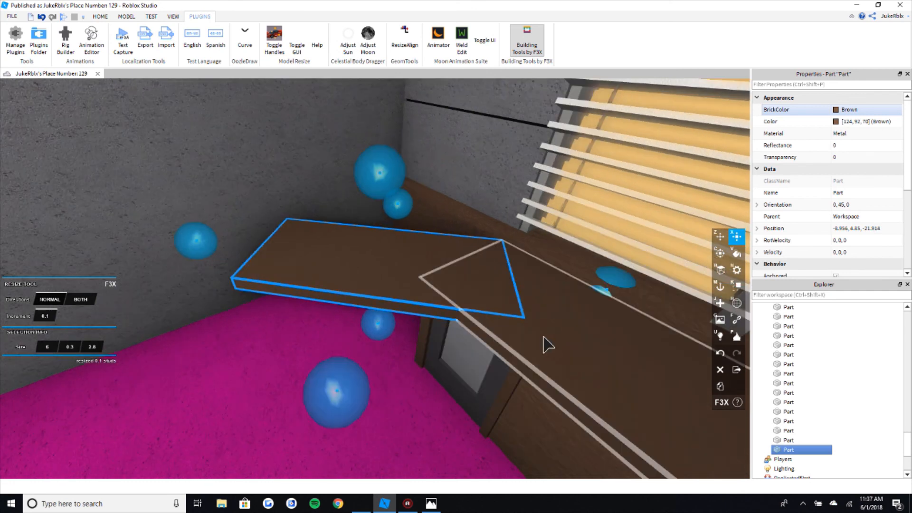
Step: Reselect the angled slab beside the main desktop and duplicate it in place
click(551, 349)
key(s)
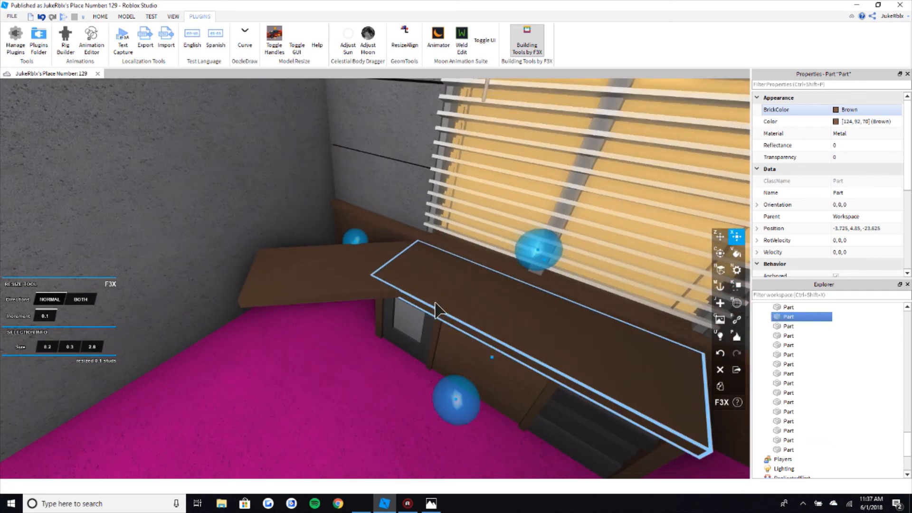
click(362, 290)
key(s)
key(w)
key(shift+c)
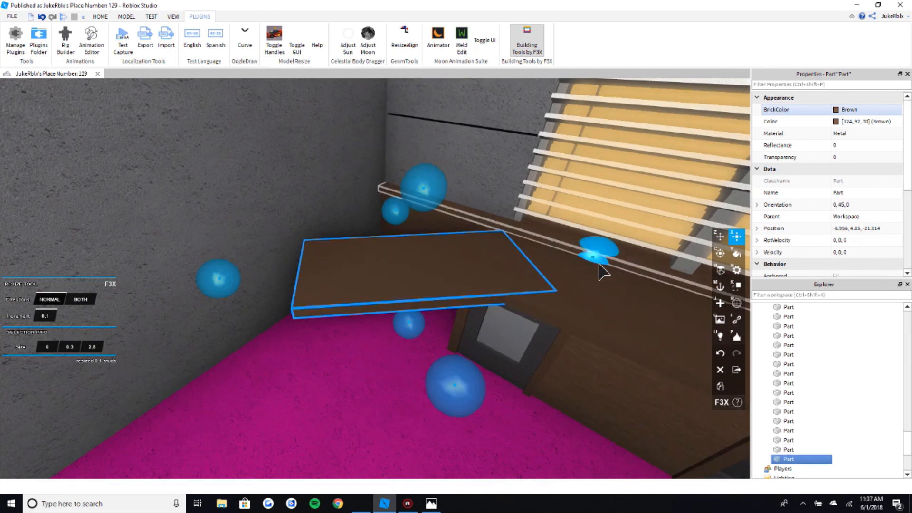
key(z)
drag(597, 264, 418, 281)
key(shift+z)
click(387, 288)
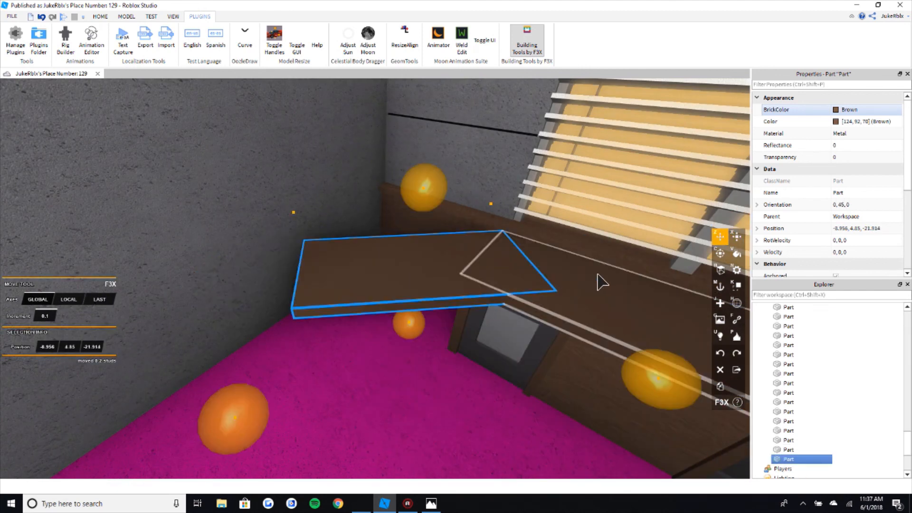
Step: Move the duplicate 6 studs past the angled slab's end, rotate it to 90 degrees along the left wall, and deselect it
drag(548, 269, 362, 252)
key(c)
scroll(362, 252, down, 10)
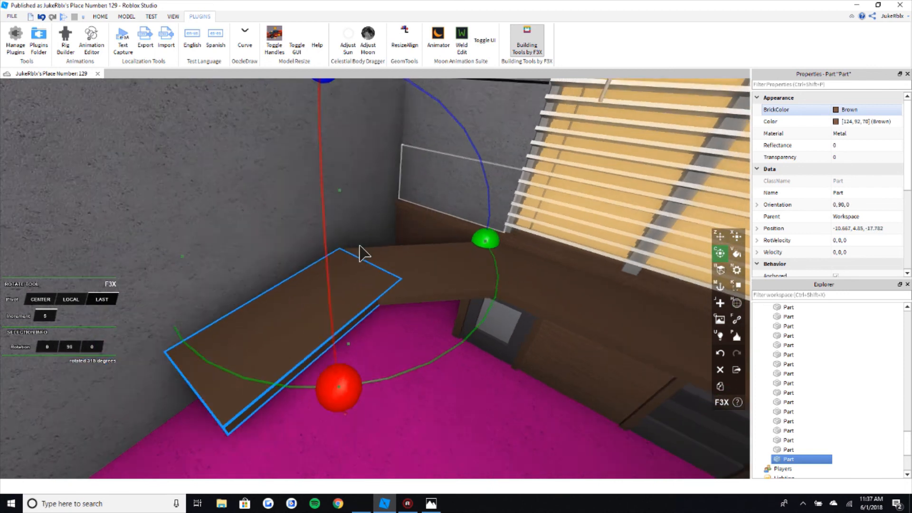
key(x)
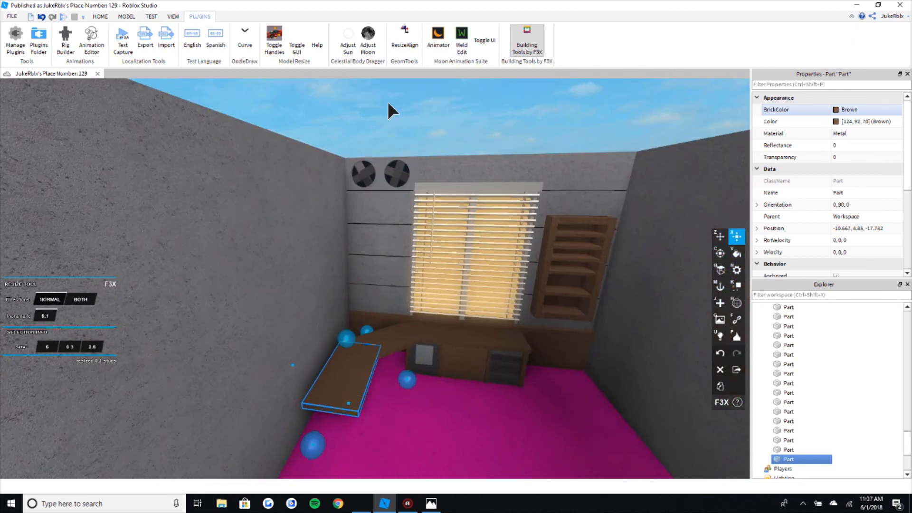
click(382, 111)
Step: Lengthen the angled corner slab to 7 studs toward the left wall
scroll(440, 332, up, 10)
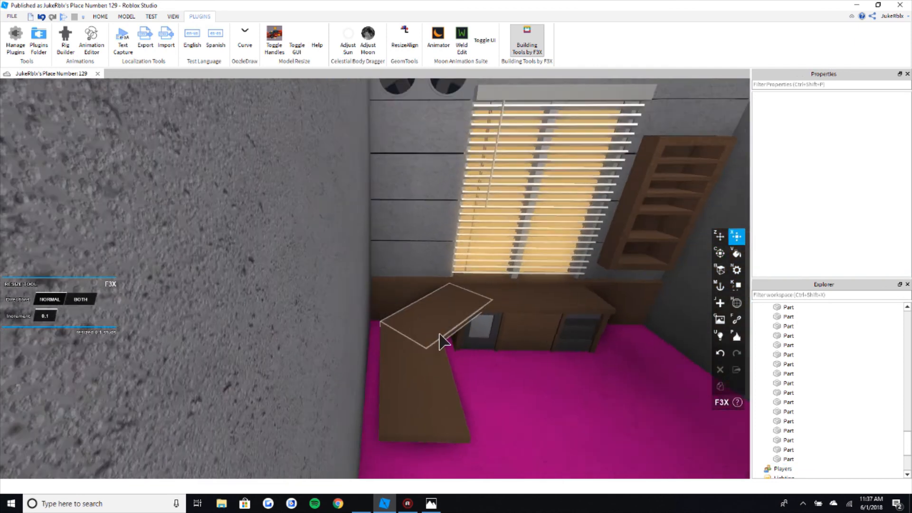
key(w)
key(d)
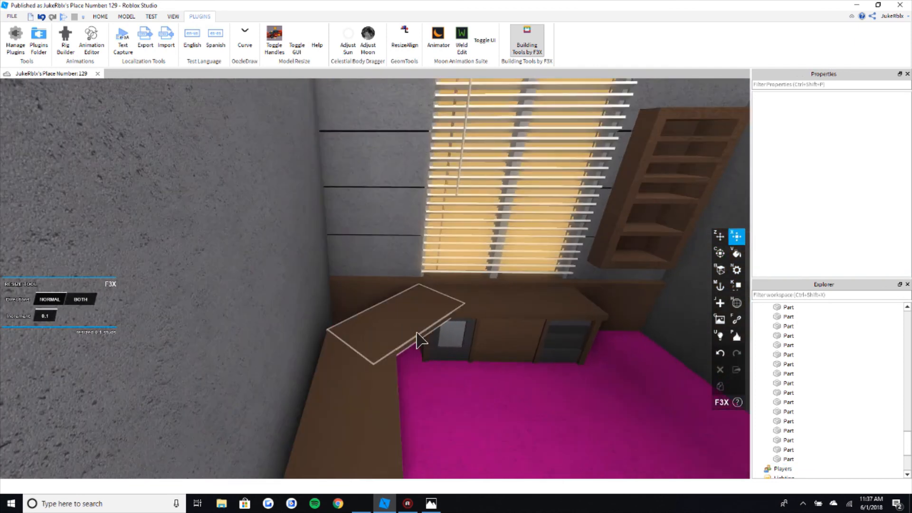
click(422, 330)
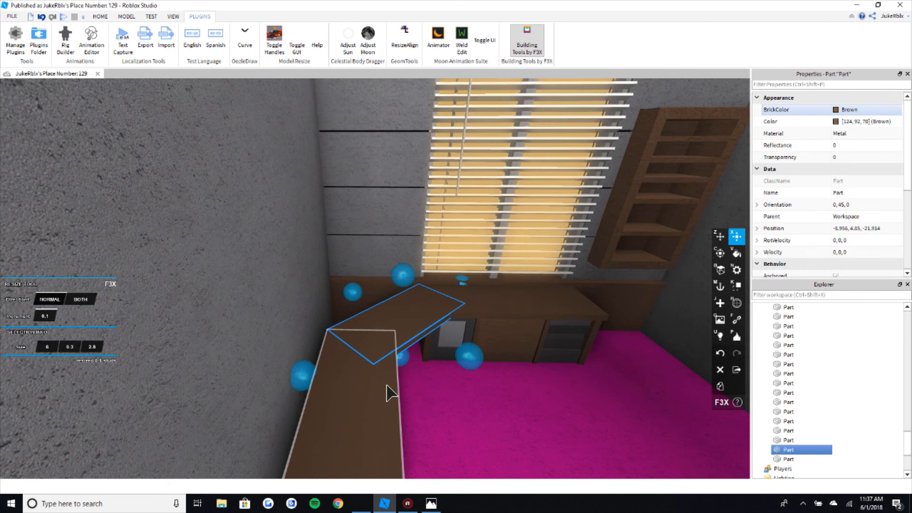
scroll(394, 371, down, 5)
right_drag(395, 371, 385, 370)
scroll(385, 370, up, 5)
drag(416, 365, 376, 371)
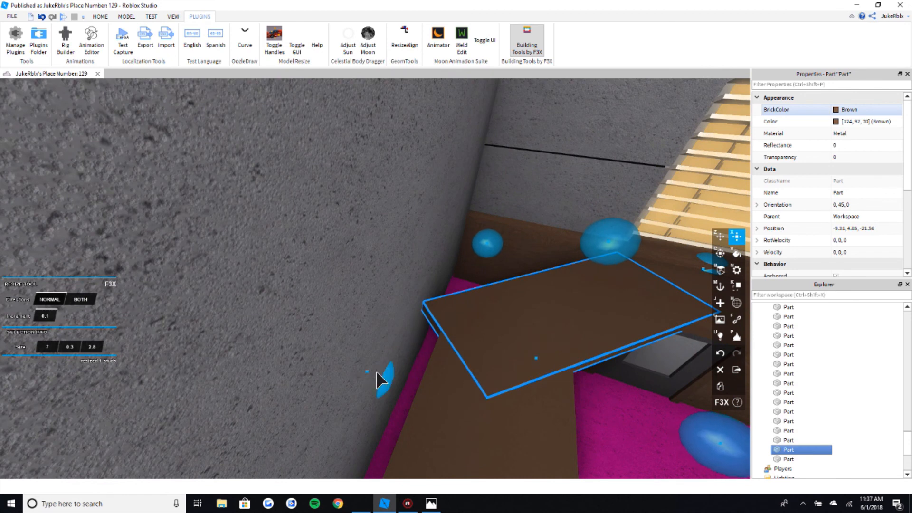
Step: Move the side slab 0.7 studs toward the left wall and 0.7 studs away from the window wall, and deselect it
click(485, 407)
key(z)
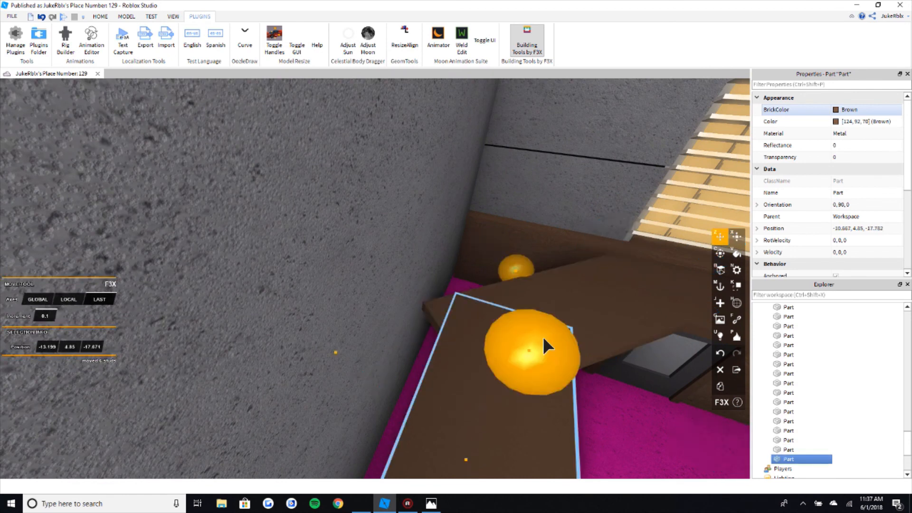
right_drag(525, 290, 552, 389)
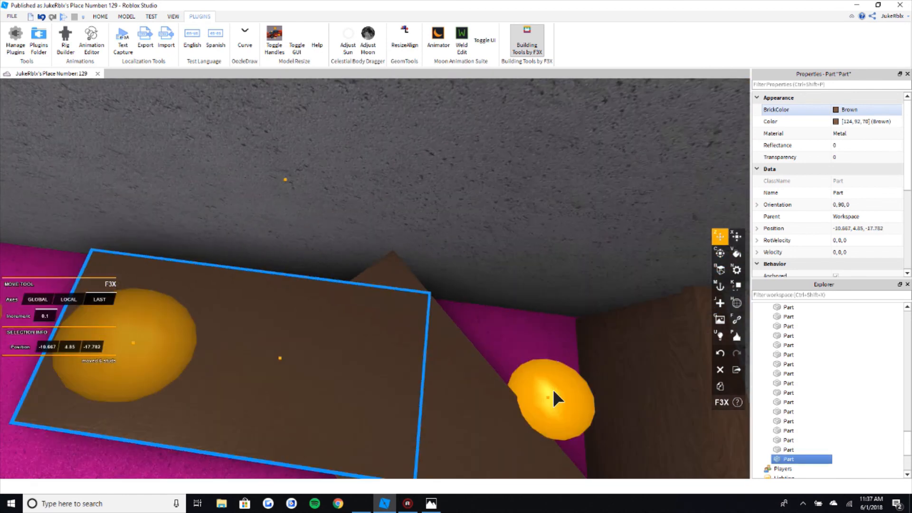
drag(552, 389, 261, 153)
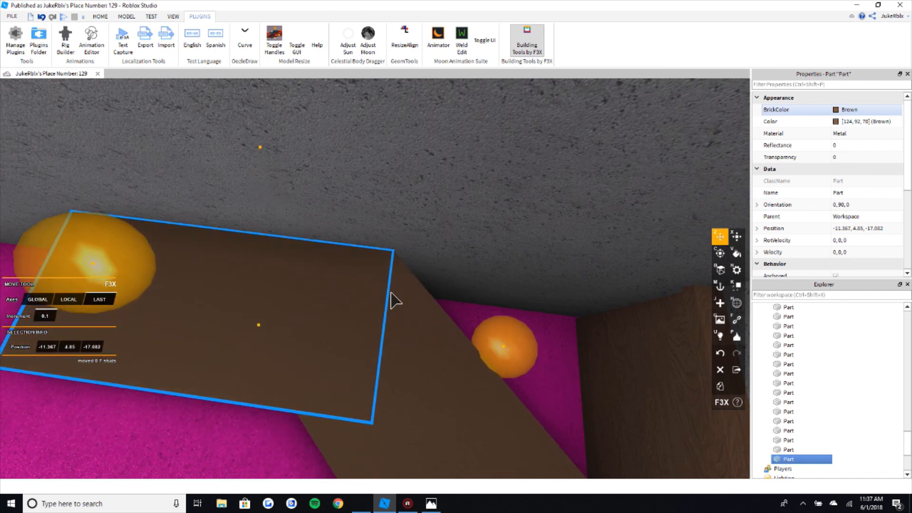
scroll(390, 293, down, 5)
right_drag(391, 294, 401, 329)
click(386, 214)
Step: Examine the extended desktop's corner joints from a low angle and the whole desk from across the room
scroll(397, 273, up, 3)
scroll(397, 273, down, 3)
scroll(403, 331, up, 6)
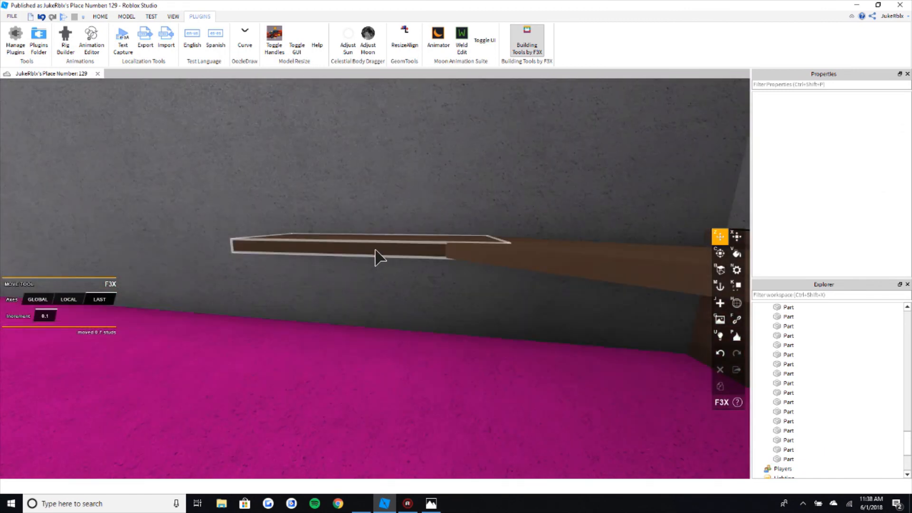
right_drag(411, 427, 409, 416)
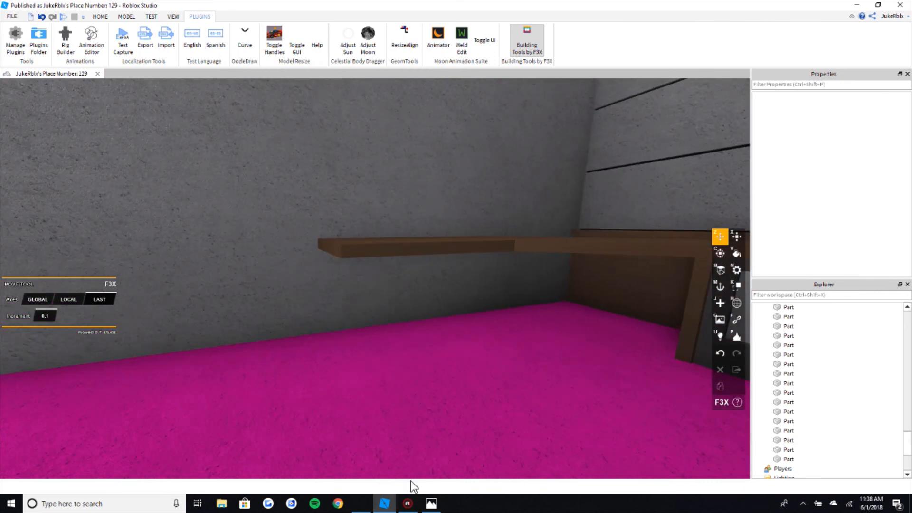
click(408, 504)
click(409, 505)
scroll(417, 350, down, 10)
scroll(417, 351, up, 4)
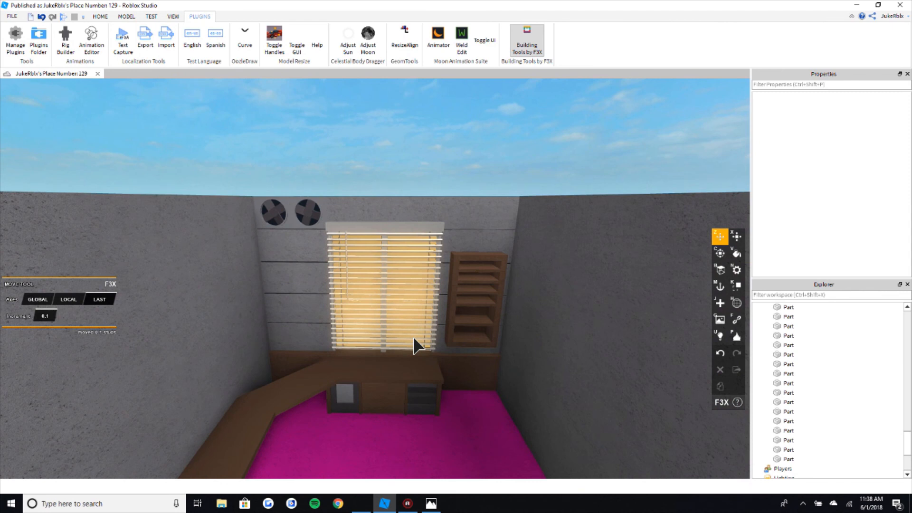
scroll(415, 332, down, 3)
scroll(412, 361, up, 2)
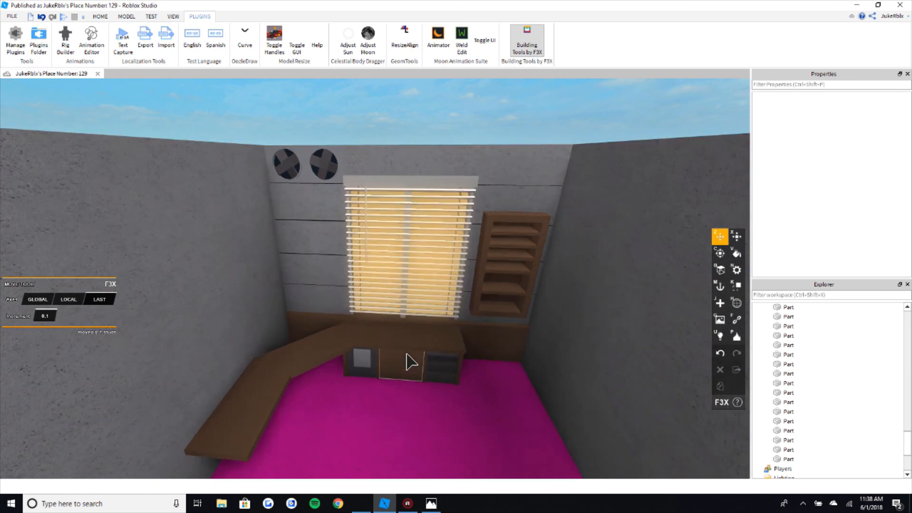